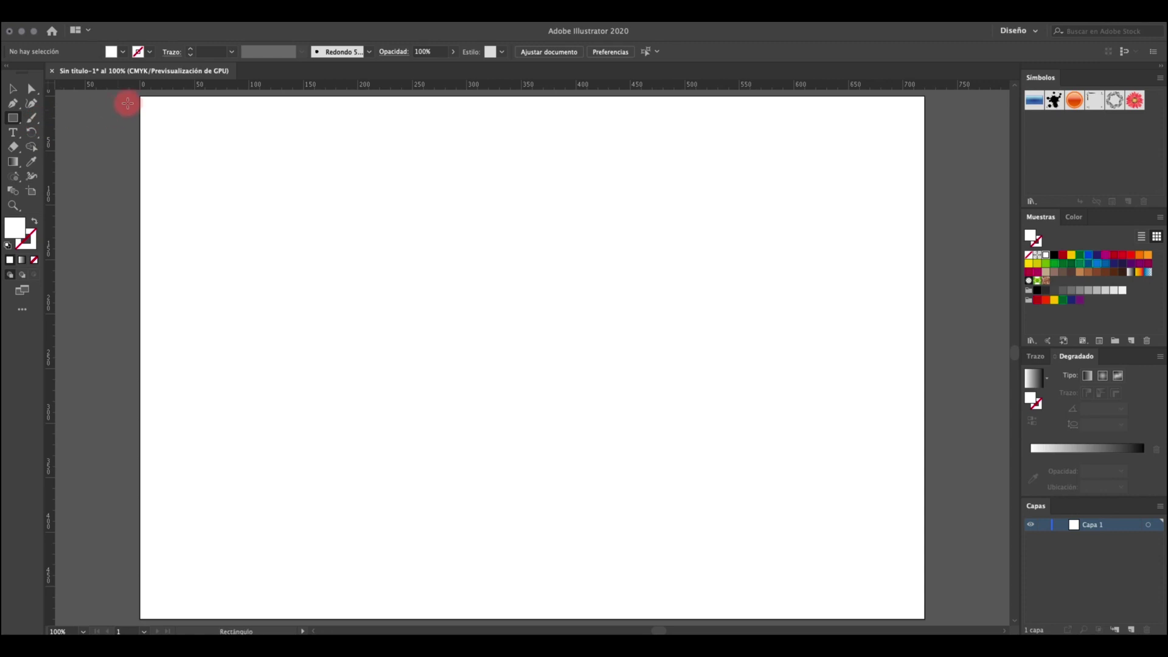
Draw a 720 × 480 px rectangle covering the whole artboard and fill it with a linear gradient from purple to dark blue.
left_click_drag(141, 95, 924, 618)
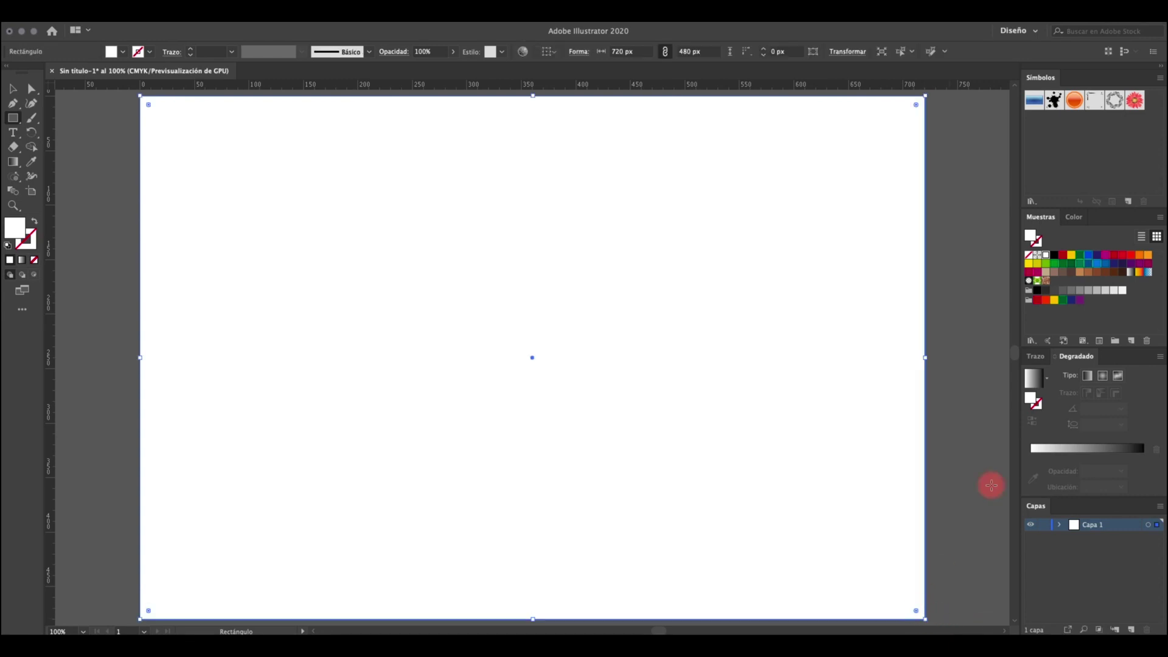
left_click(1053, 448)
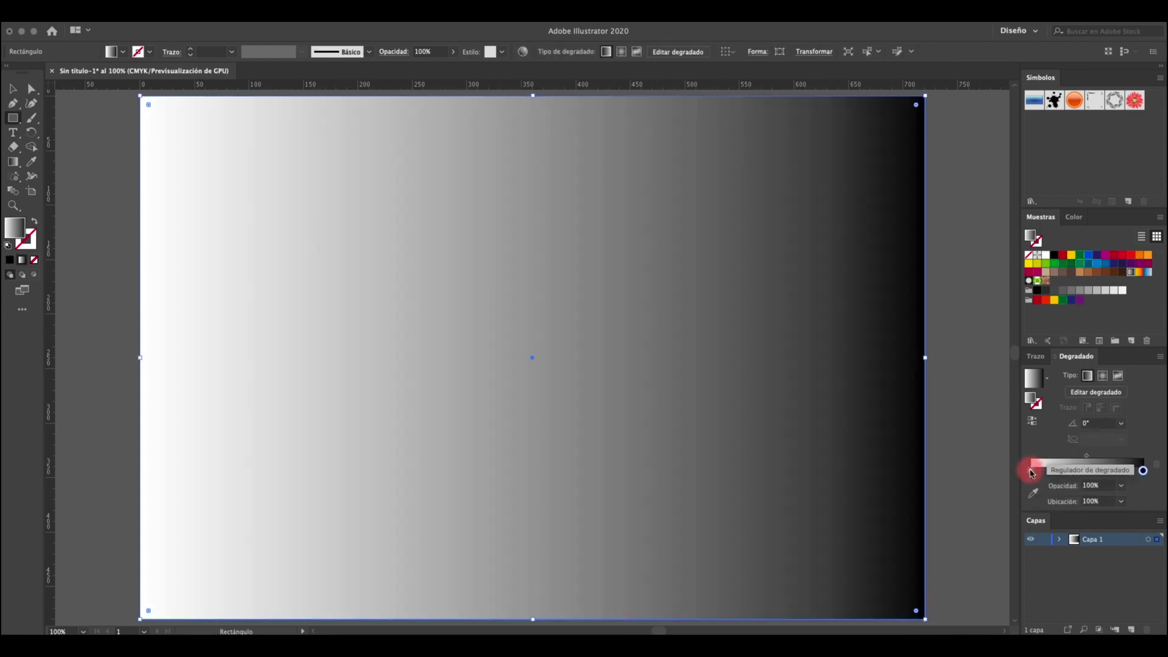
left_click(1031, 470)
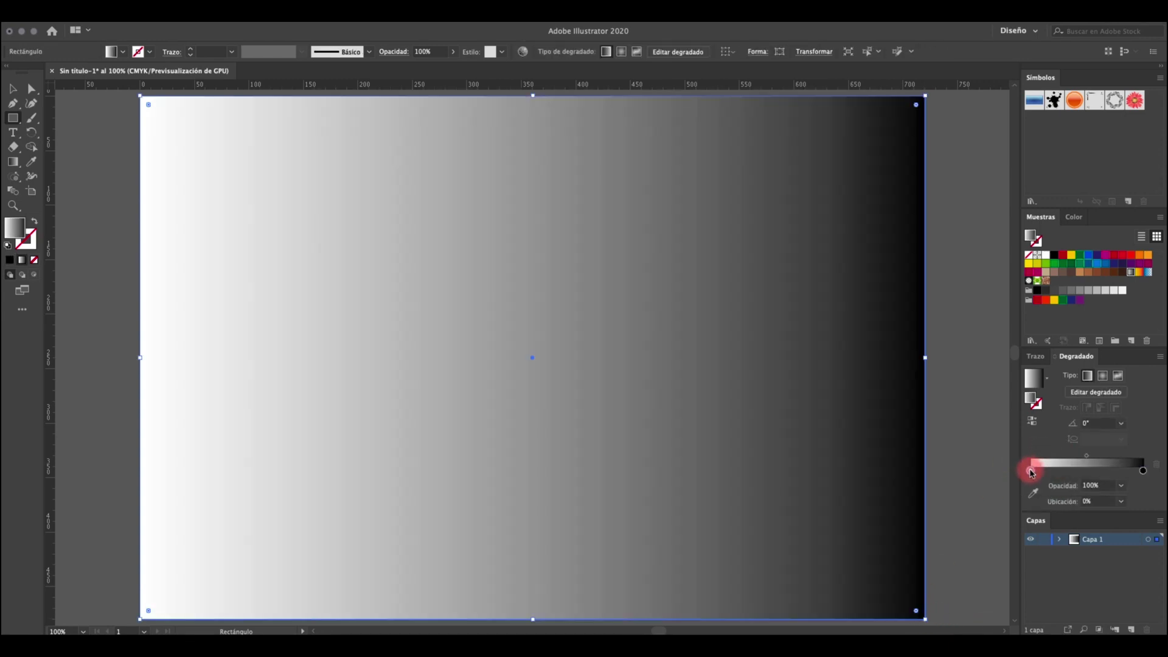
left_click(1132, 268)
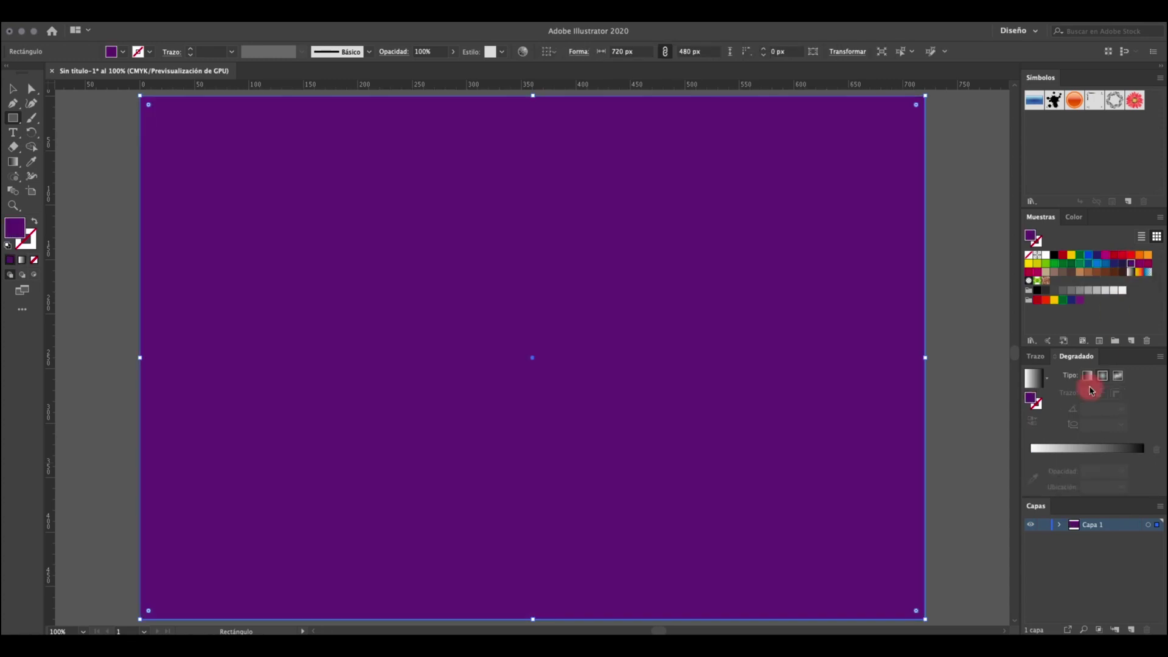
left_click(1080, 450)
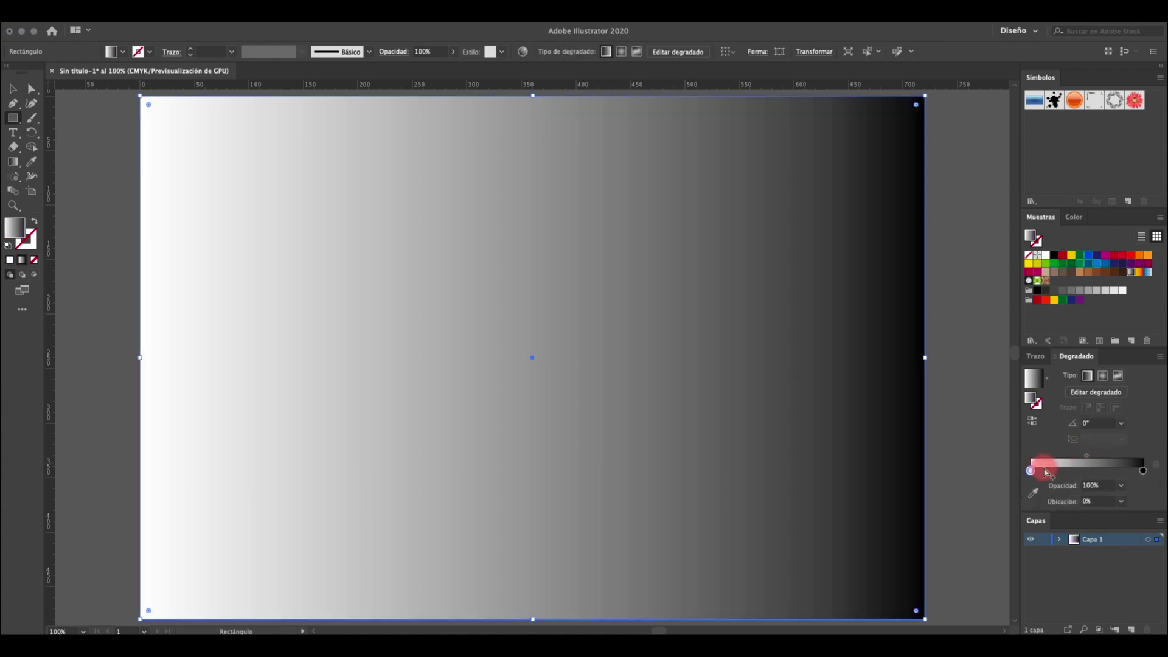
left_click_drag(1130, 268, 1030, 472)
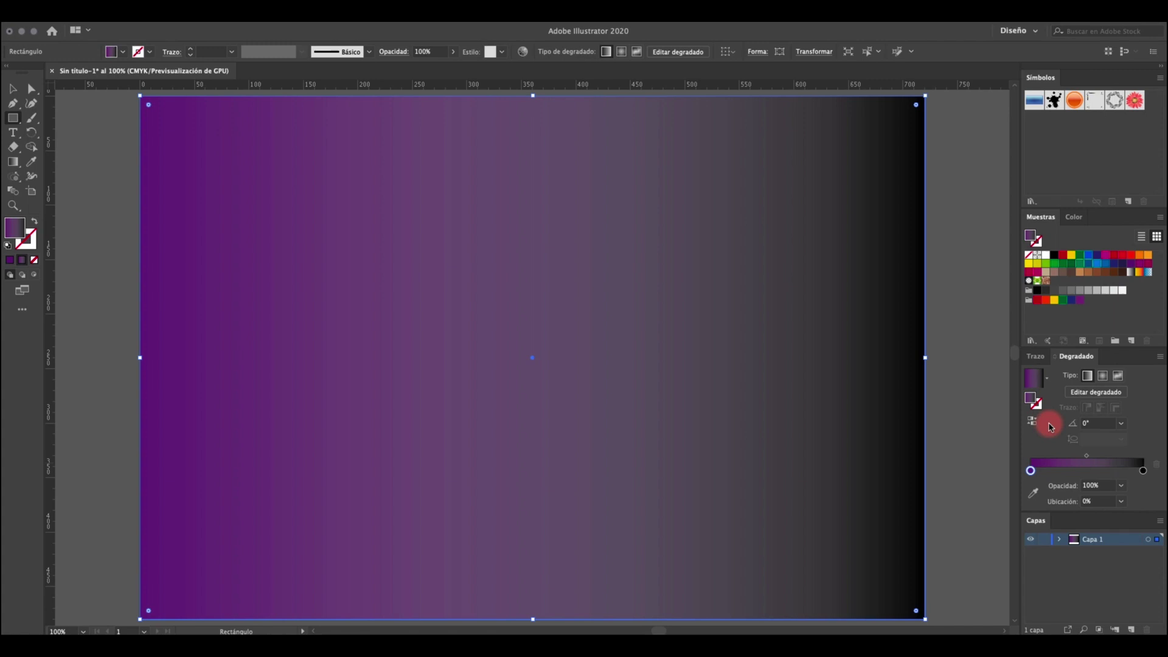
left_click_drag(1122, 263, 1144, 474)
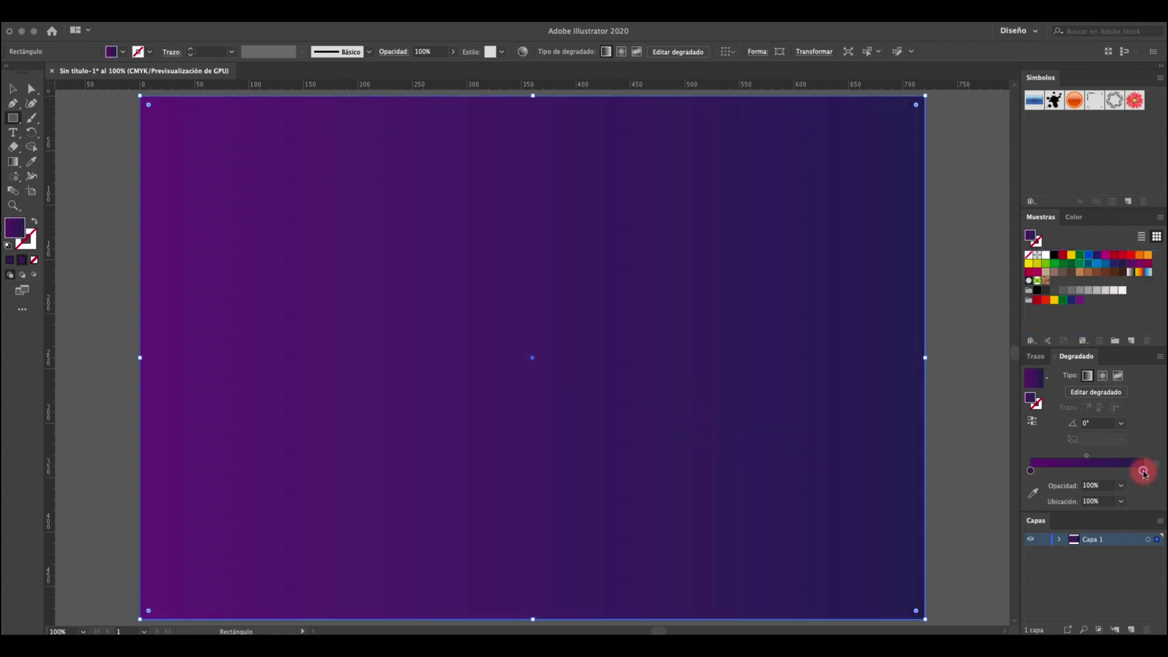
Darken both gradient stops by setting black to 26% on the purple stop and 74% on the dark blue stop.
double_click(1030, 471)
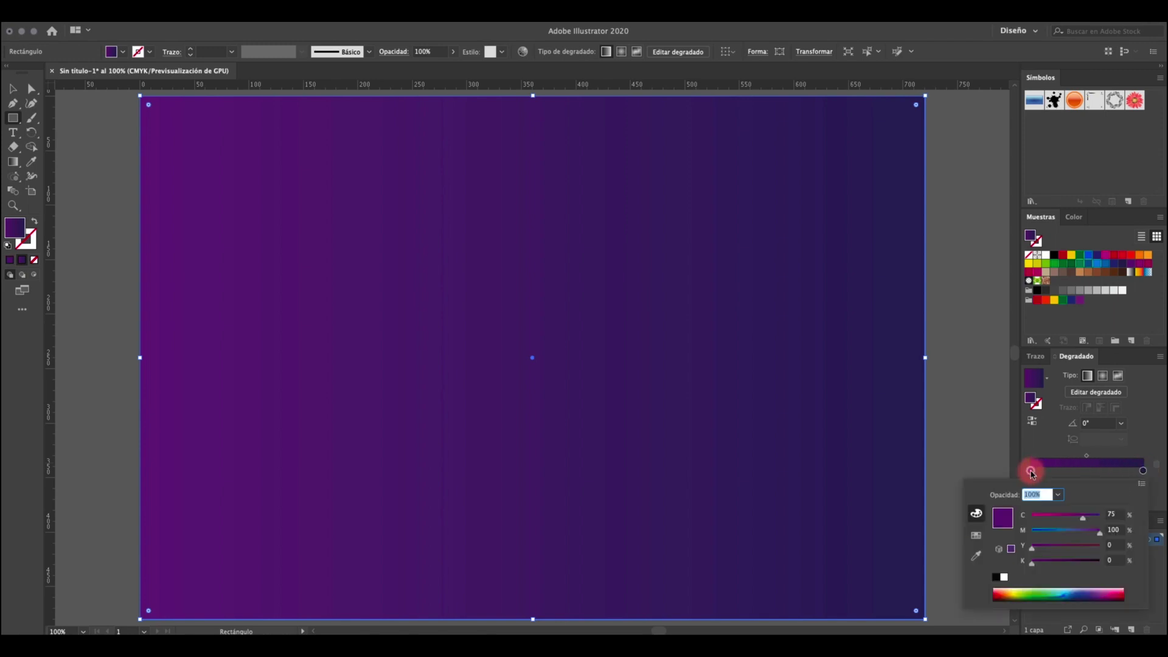
left_click(1056, 562)
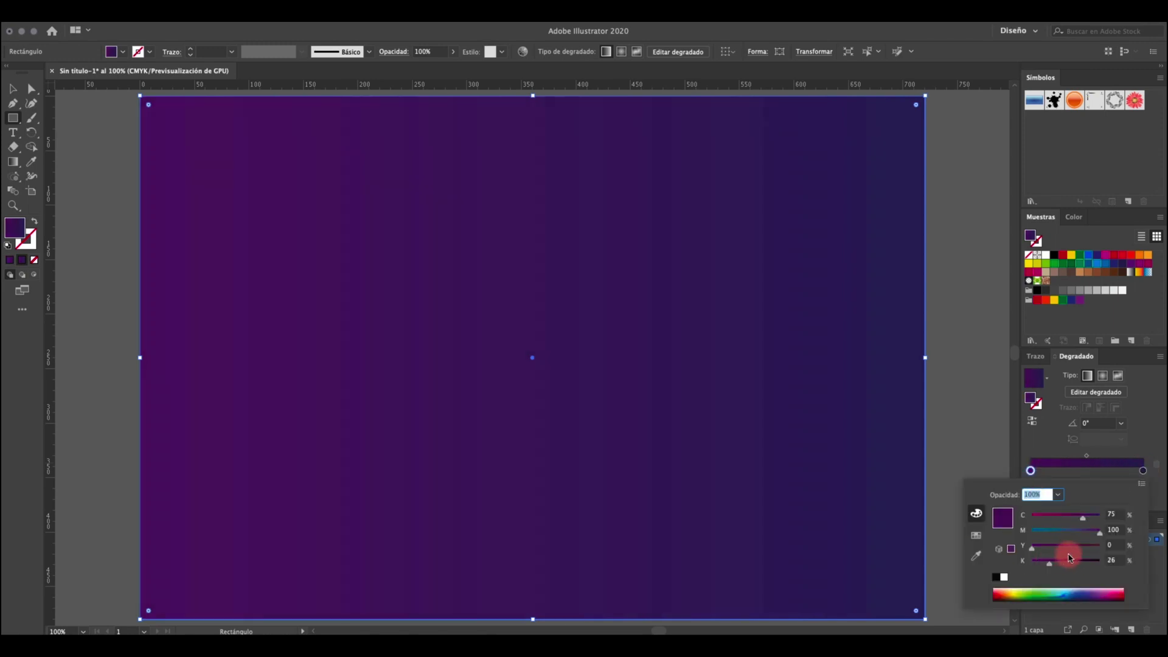
left_click(1142, 472)
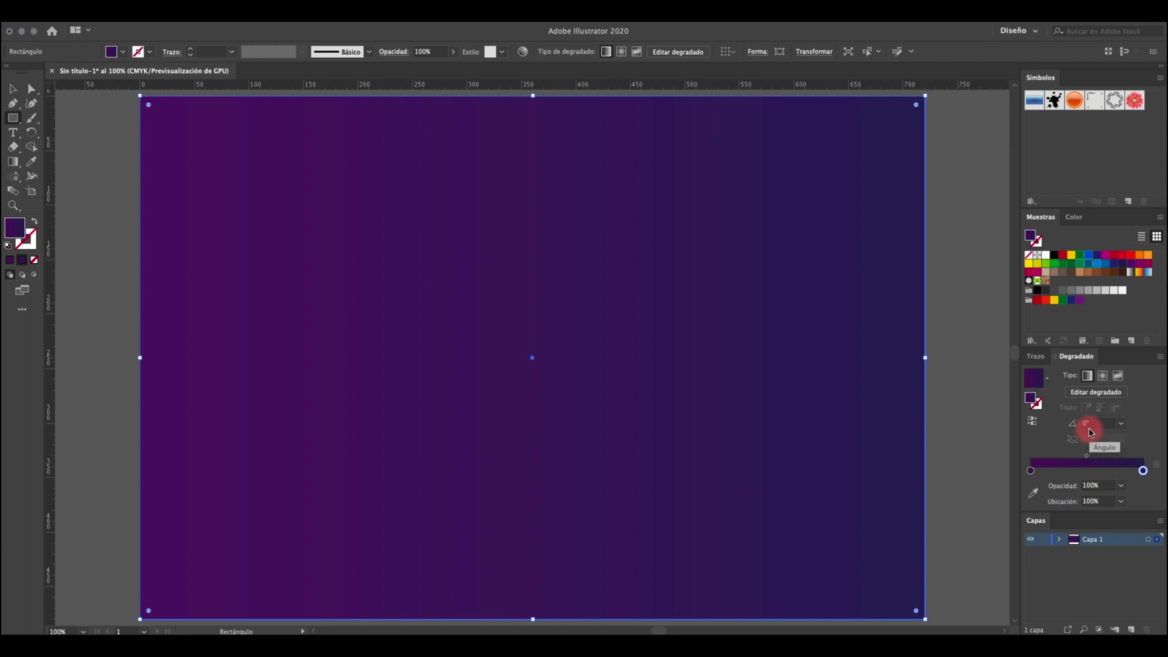
double_click(1143, 472)
left_click(1071, 561)
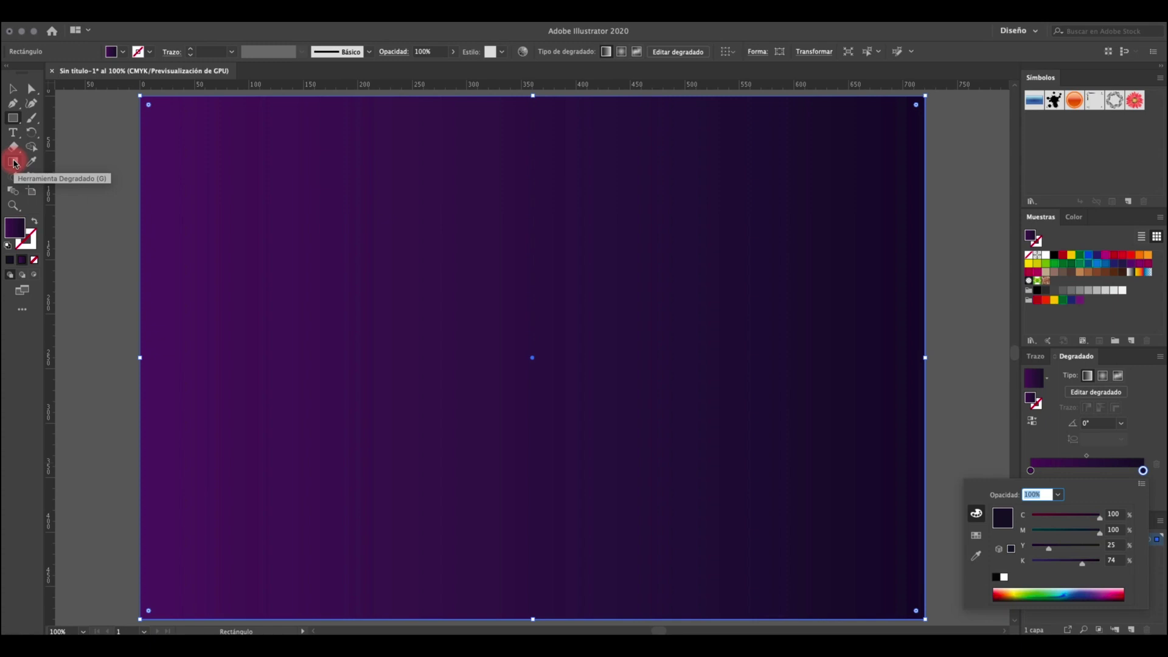
Redirect the rectangle's gradient diagonally from the upper-left to the lower-right area at about -32.6°, and deselect it.
left_click(15, 163)
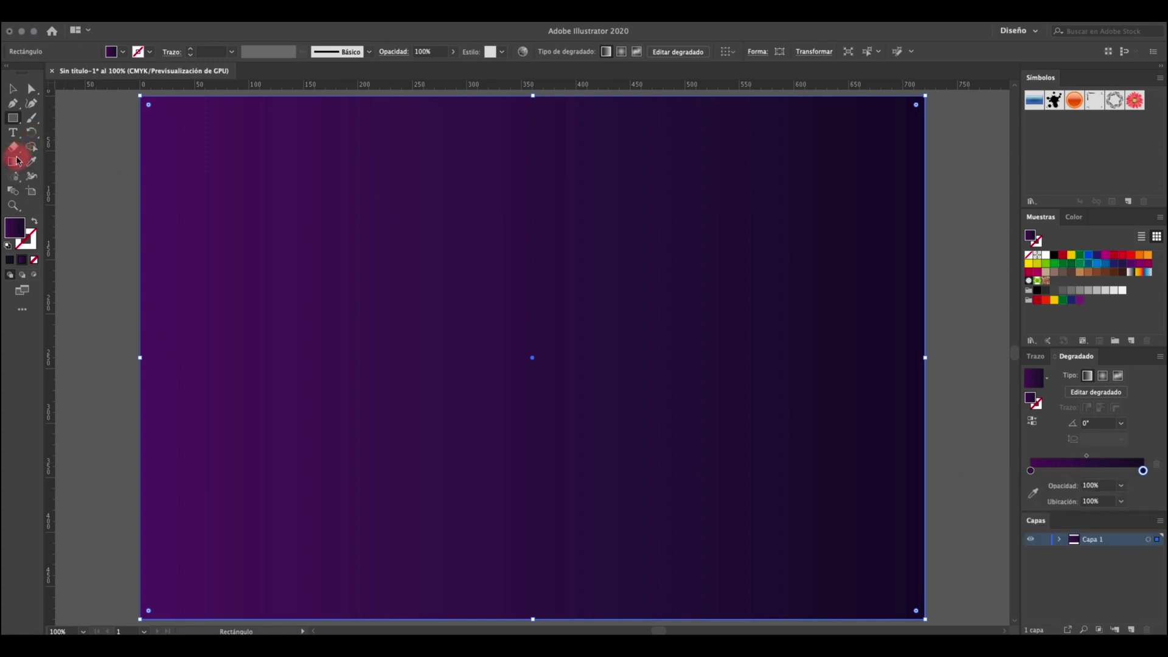
left_click(14, 162)
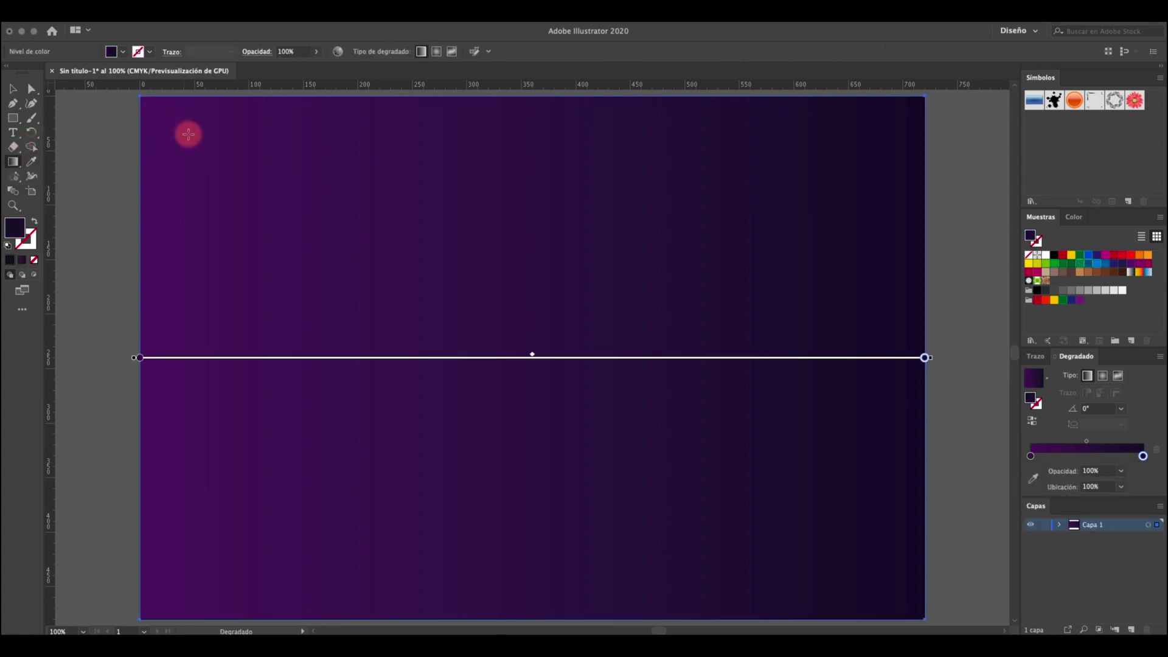
mouse_move(198, 144)
left_mouse_down()
mouse_move(459, 362)
mouse_move(758, 477)
mouse_move(804, 532)
left_mouse_up()
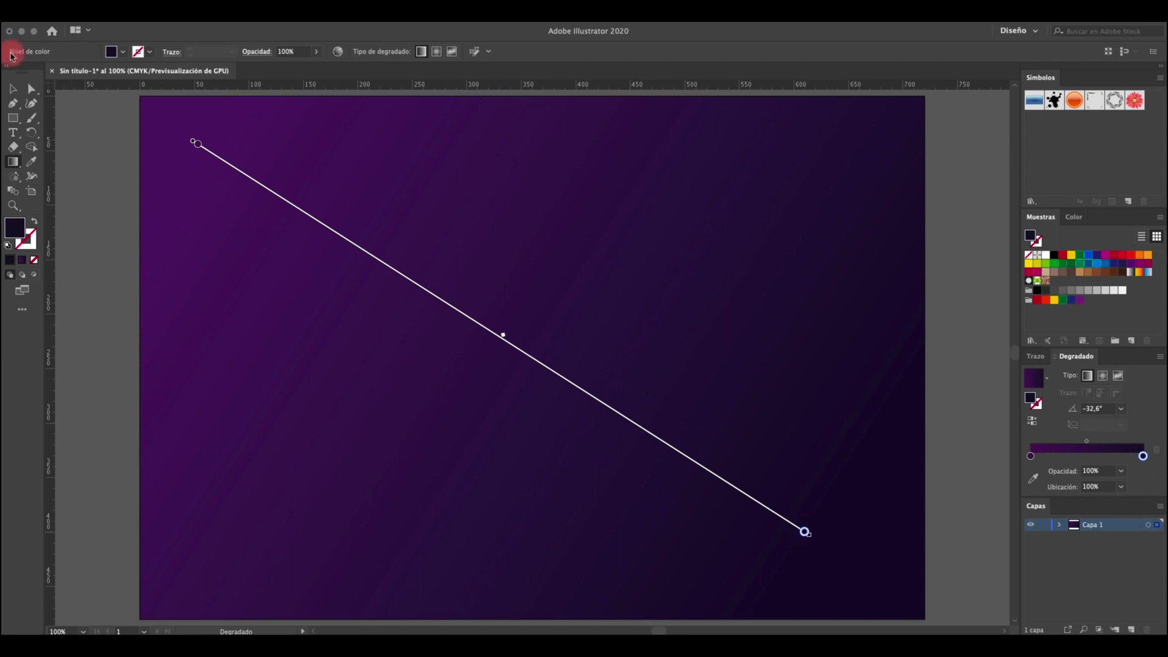
left_click(13, 89)
left_click(118, 231)
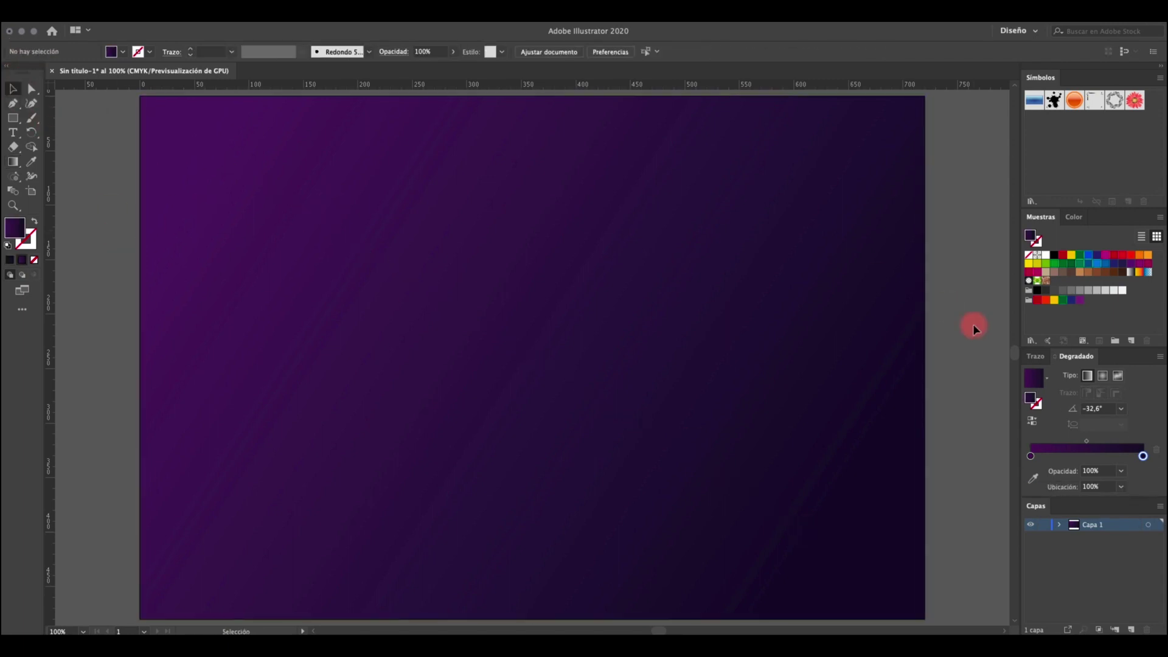
Draw a circle about 340 px in diameter from the centre of the artboard.
left_click(17, 119)
left_click(44, 131)
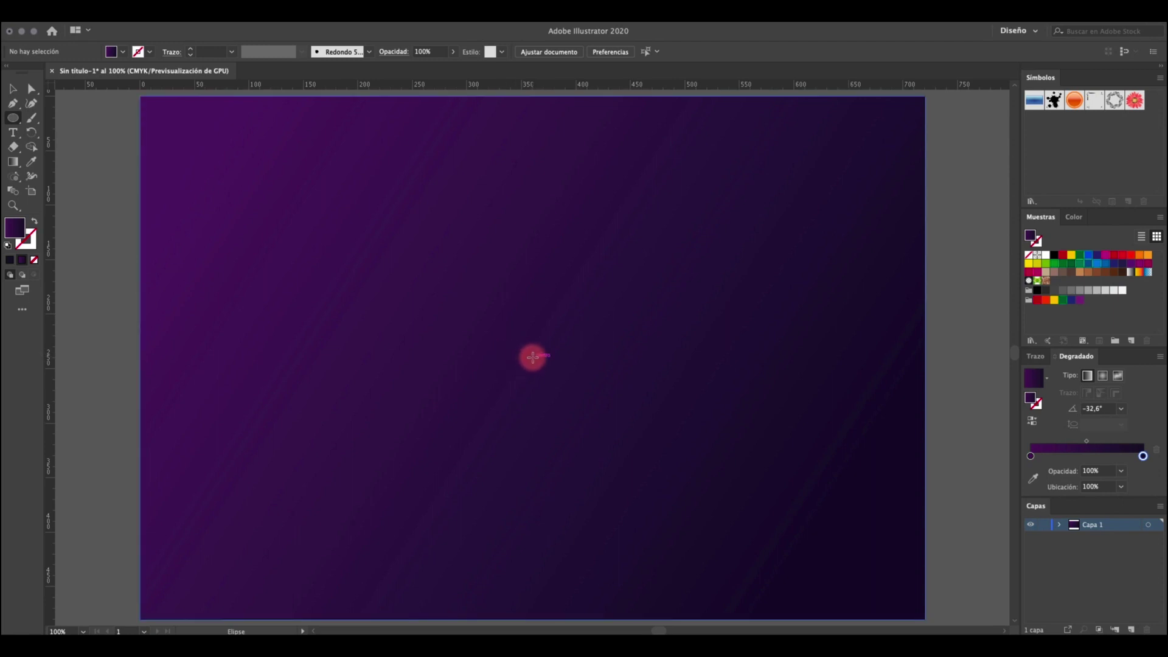
left_click_drag(533, 357, 718, 436)
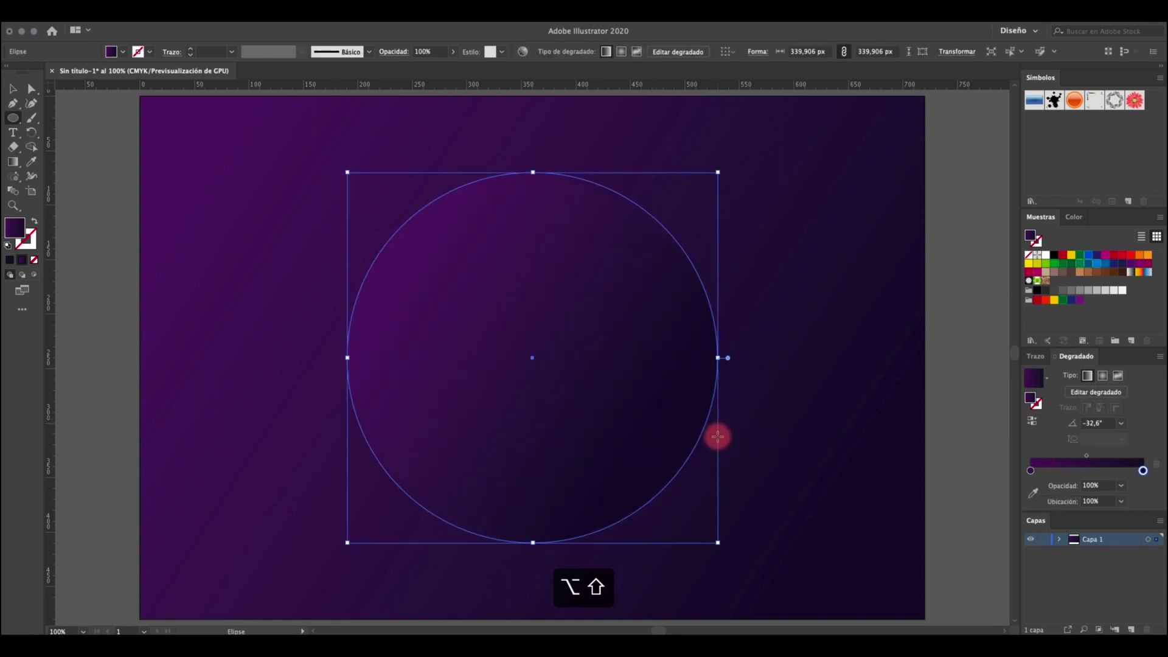
Remove the circle's gradient fill and give it a light blue stroke.
key("v")
left_click(34, 262)
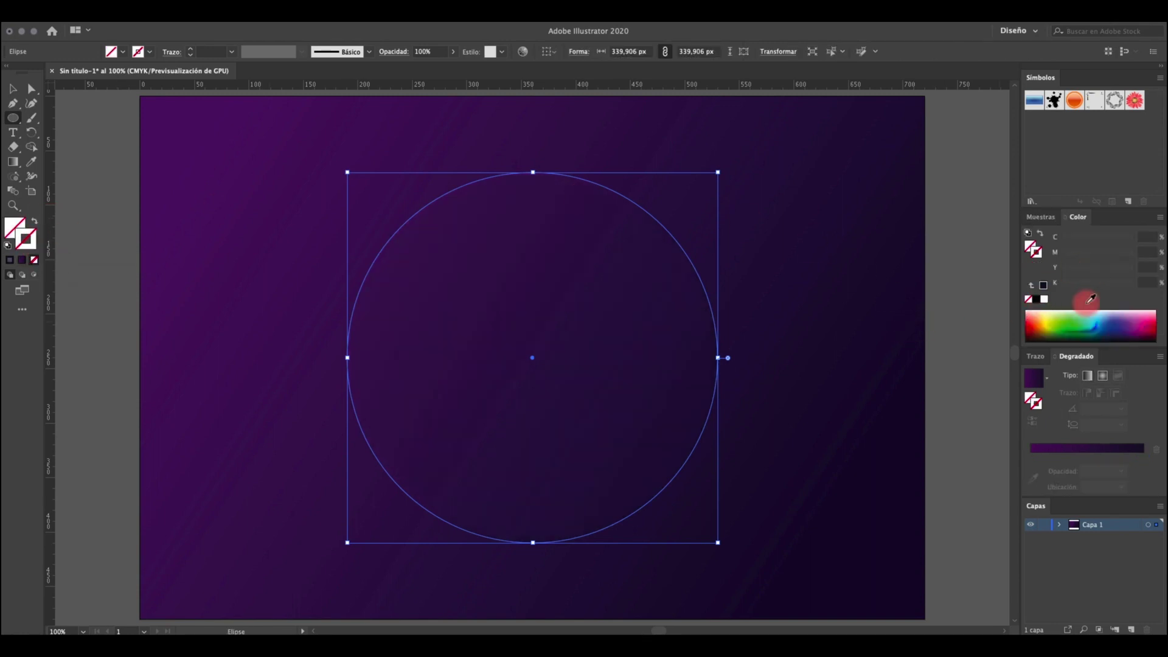
left_click(1044, 218)
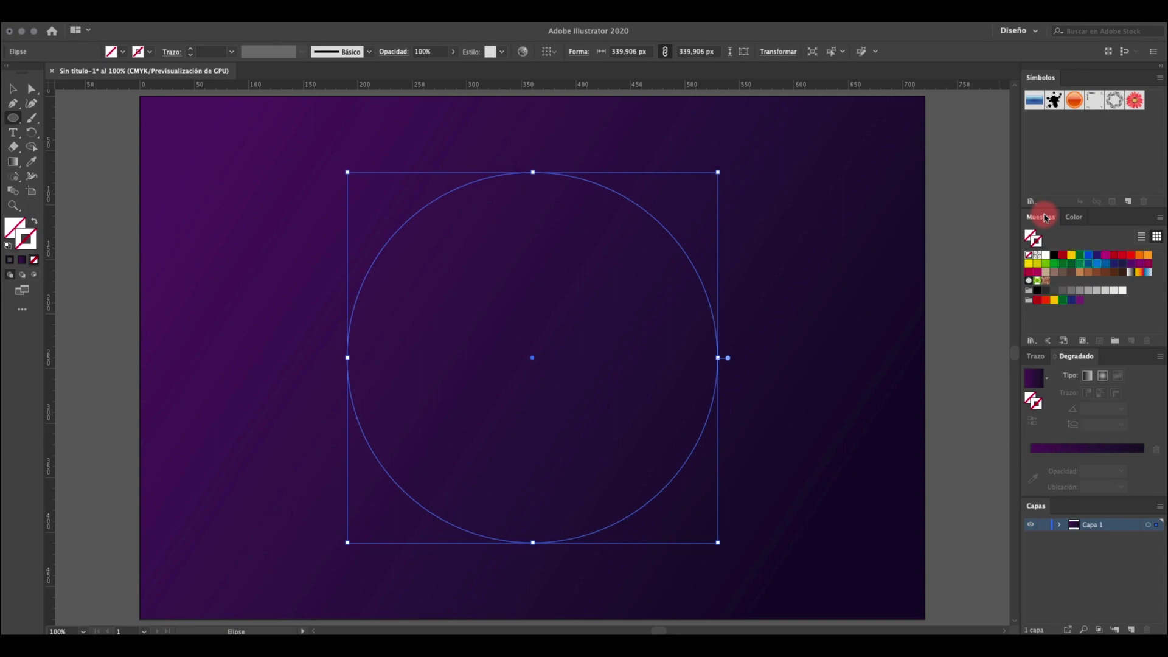
left_click(1097, 267)
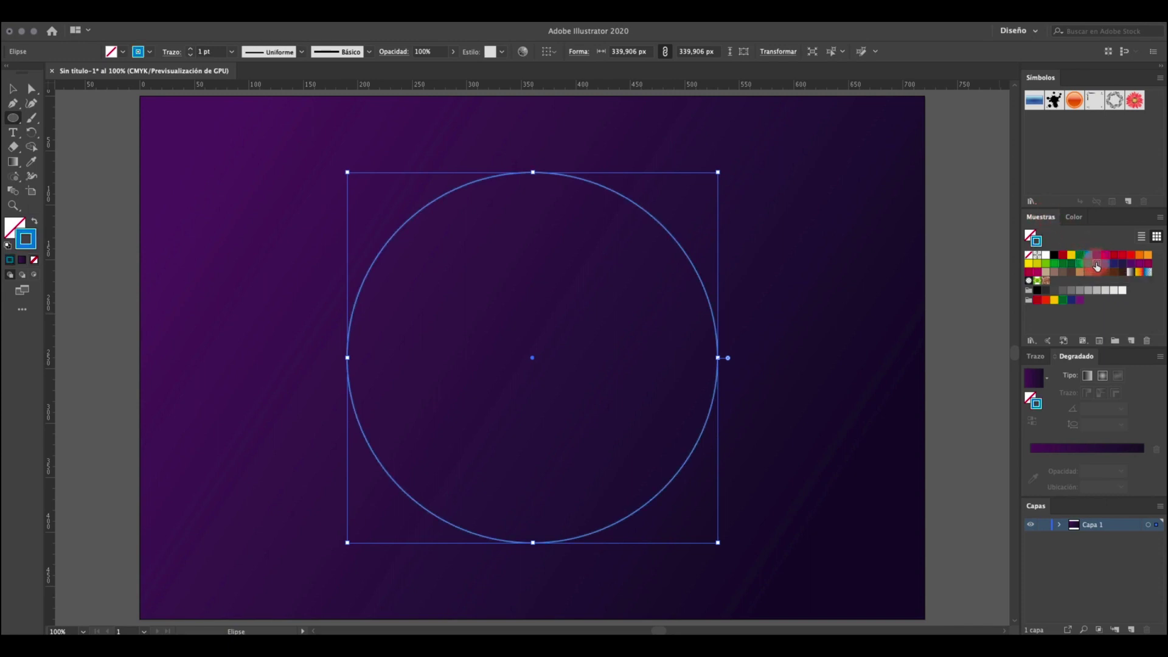
Set the circle's stroke weight to 0.25 pt, make it a dashed line with a 1 pt dash, and deselect it.
left_click(1036, 357)
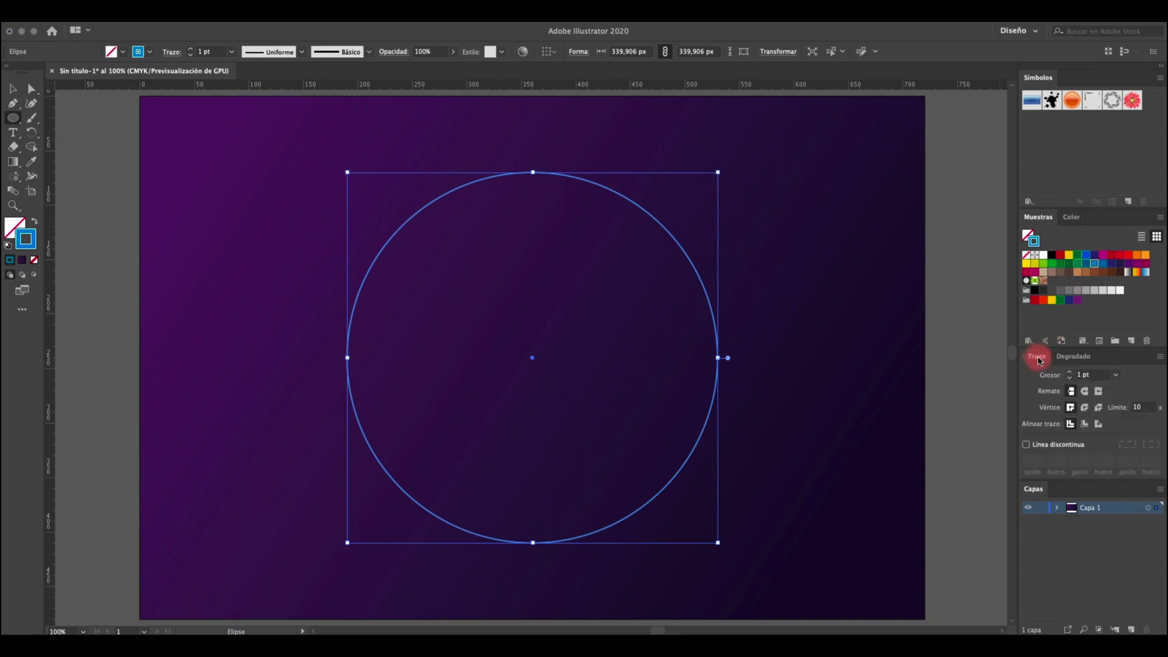
left_click(1118, 378)
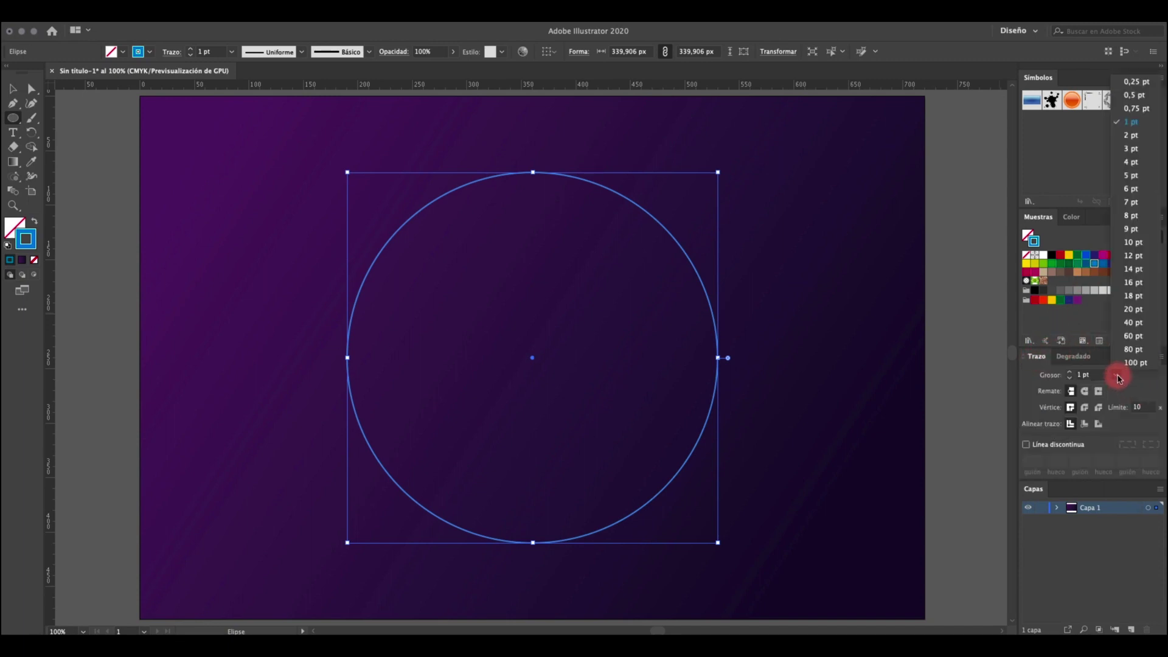
left_click(1128, 85)
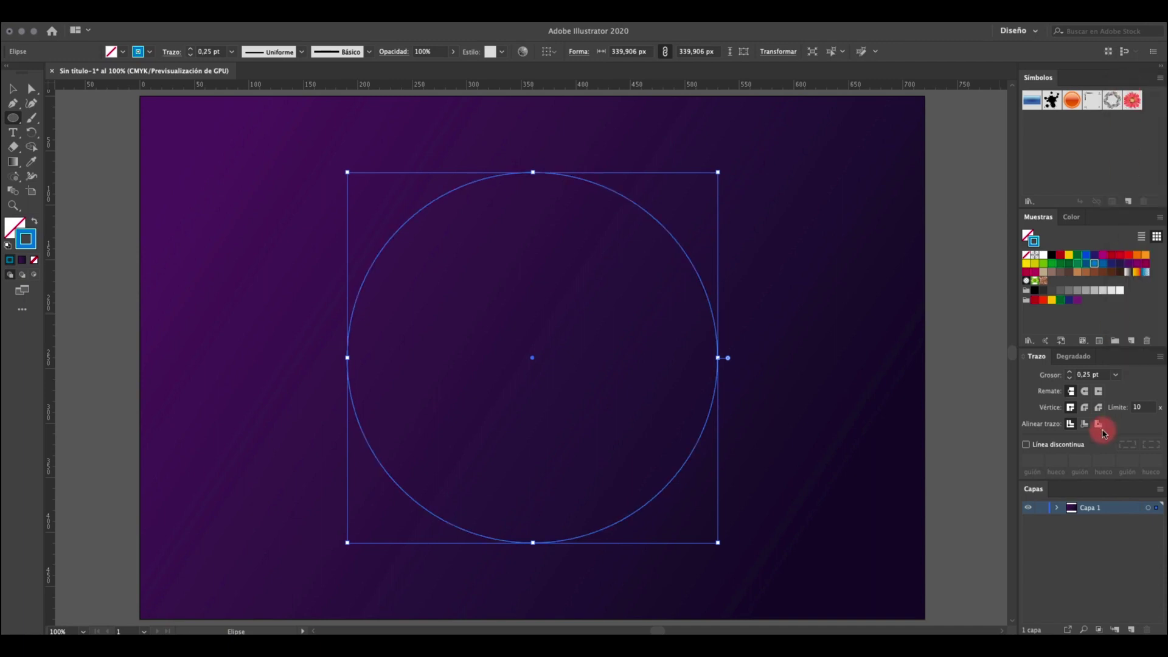
left_click(1027, 446)
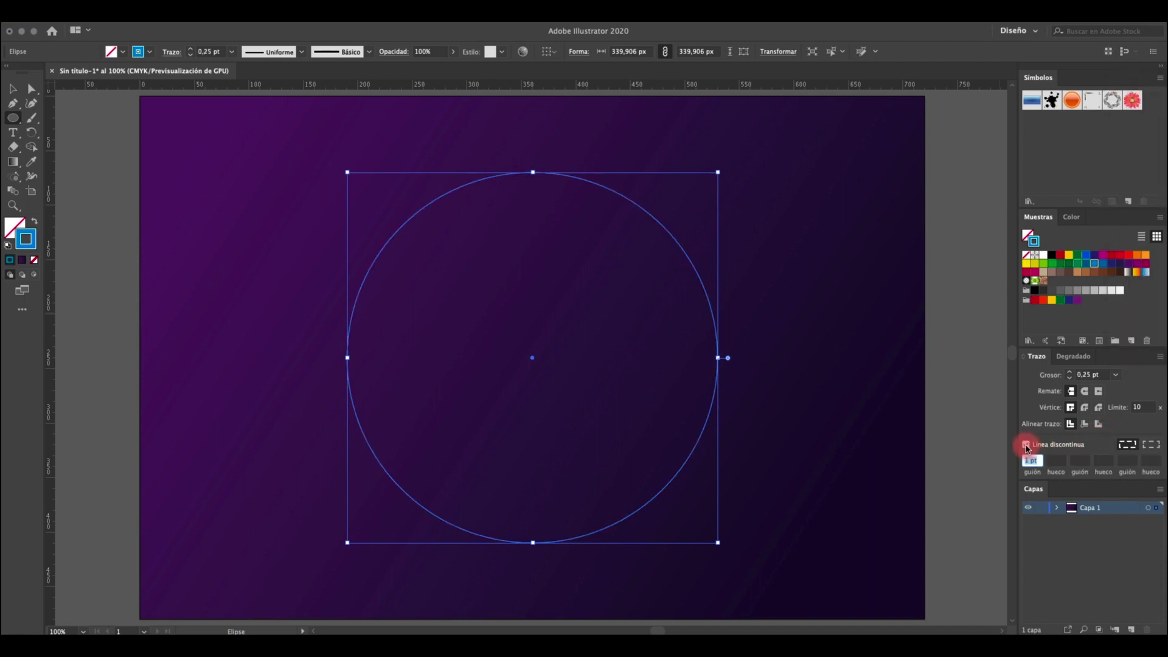
left_click(1034, 458)
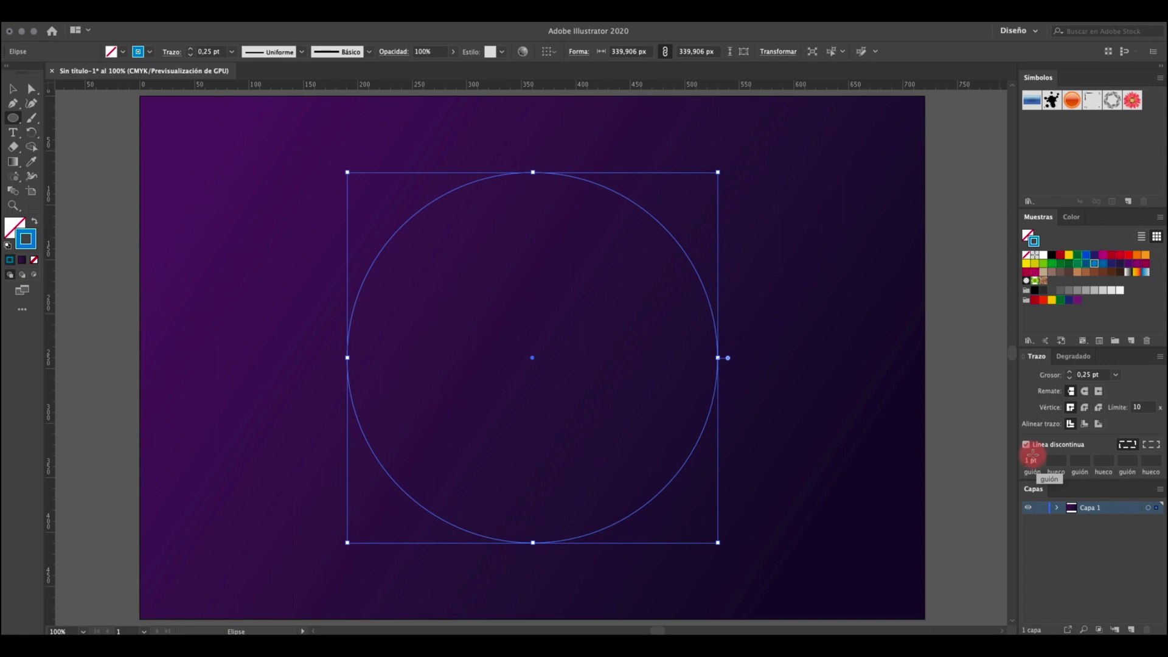
left_click(13, 89)
left_click(107, 192)
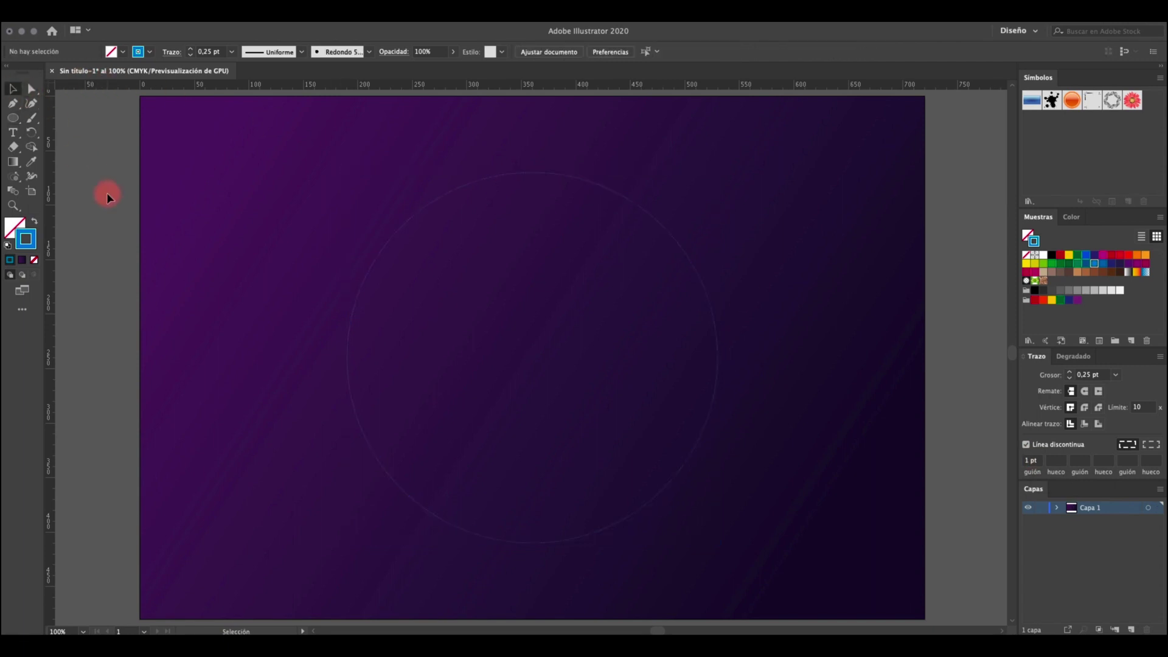
Duplicate the circle in place and scale the copy down concentrically to about 261 px in diameter.
key("super+c")
left_click(463, 184)
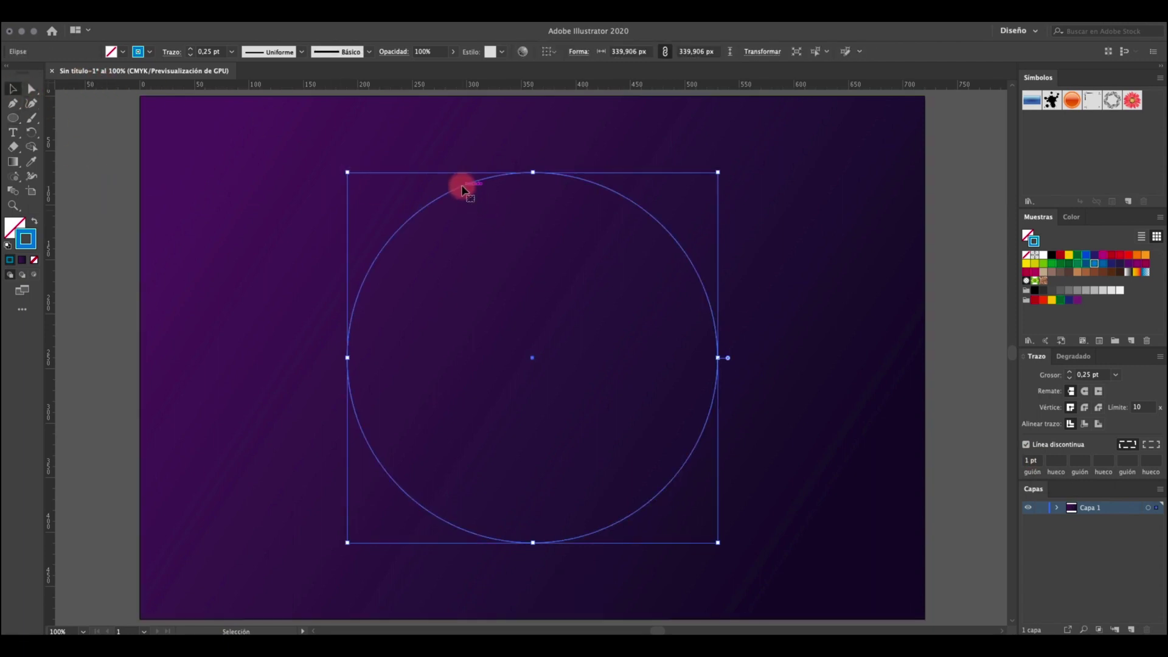
key("super+v")
left_click_drag(718, 172, 672, 196)
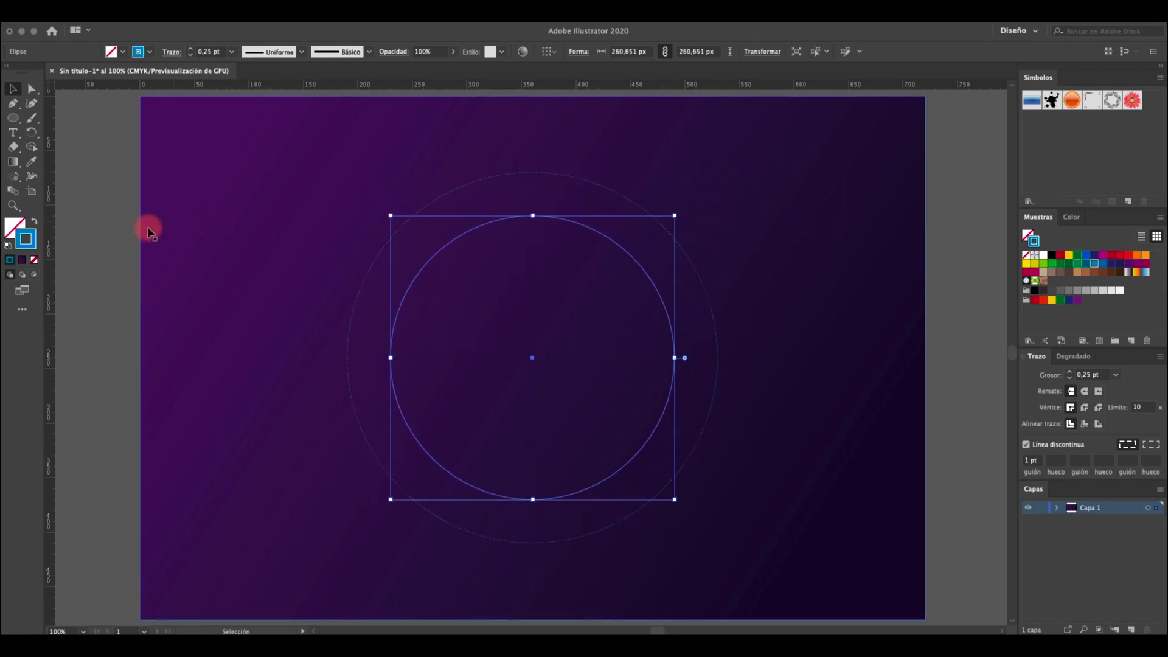
left_click(110, 260)
Expand the contents of layer Capa 1 and lock the background rectangle.
left_click(189, 279)
left_click(1057, 508)
left_click(1105, 546)
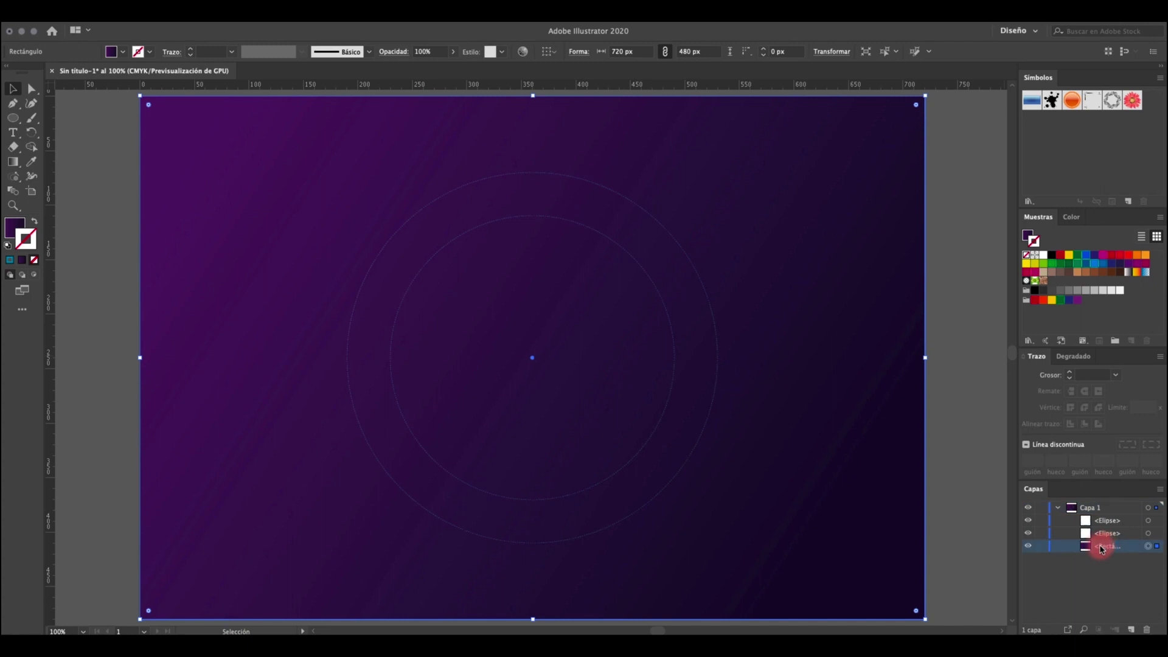
left_click(1041, 546)
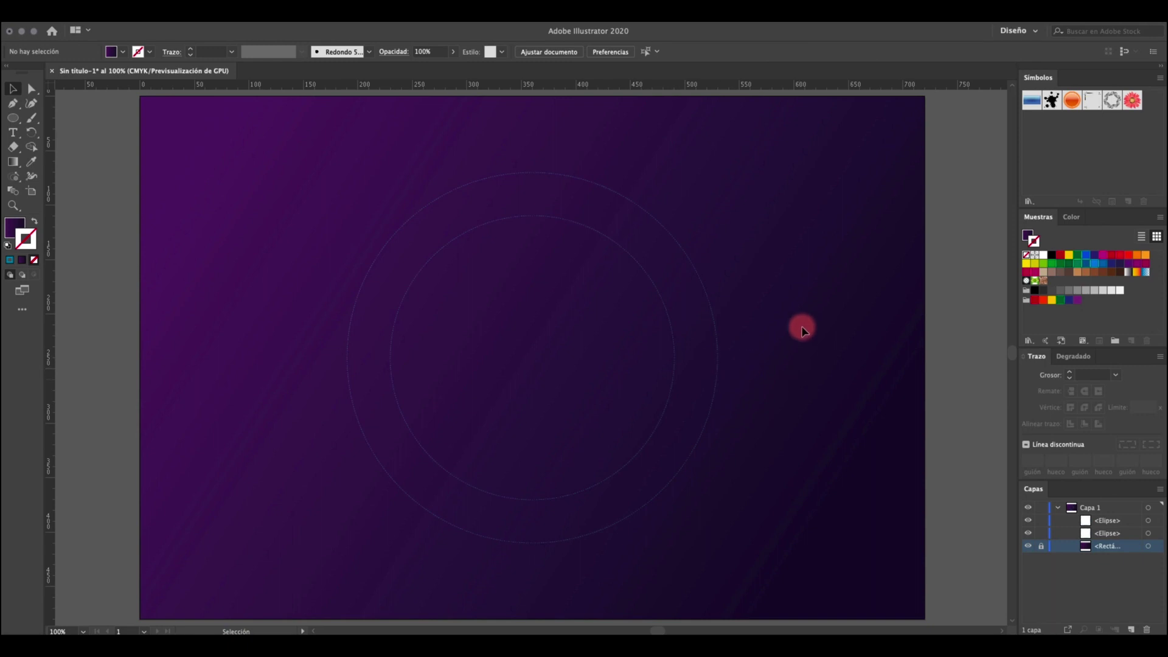
Select both circles and create a blend between them.
left_click_drag(796, 297, 603, 357)
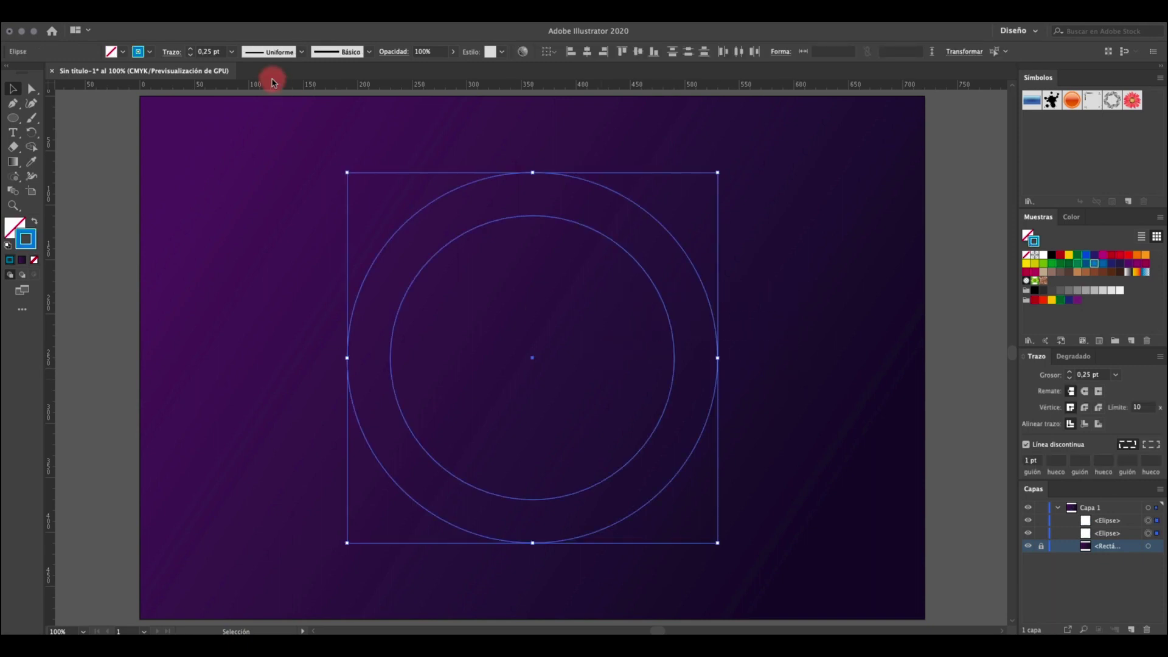
left_click(187, 21)
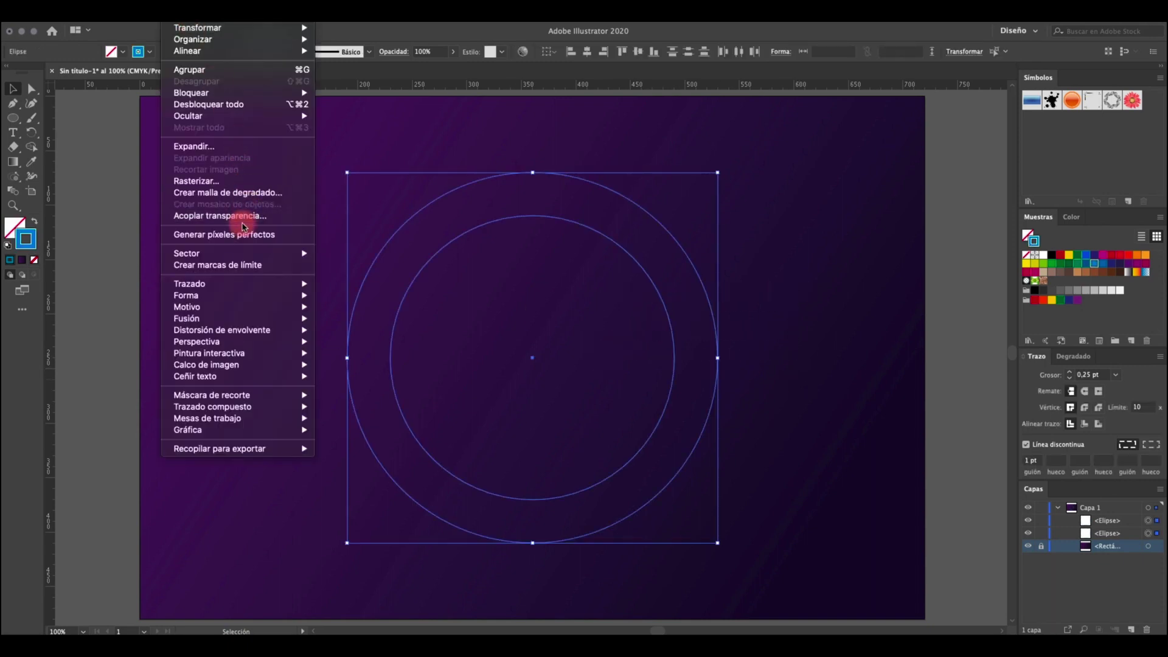
mouse_move(243, 318)
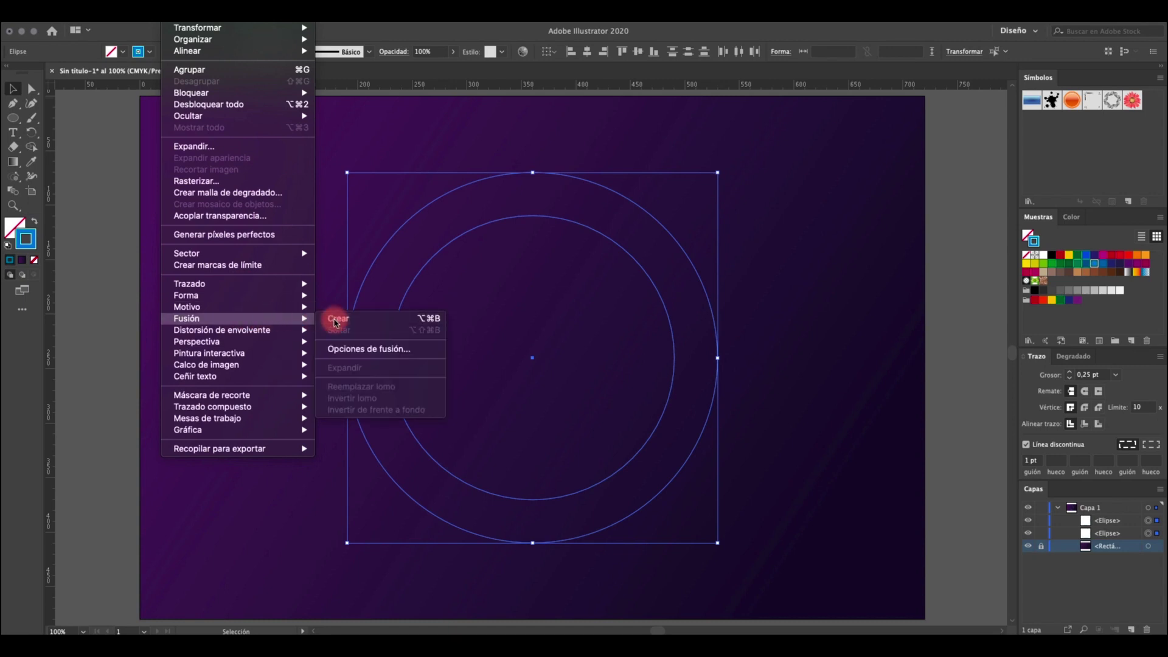
left_click(334, 319)
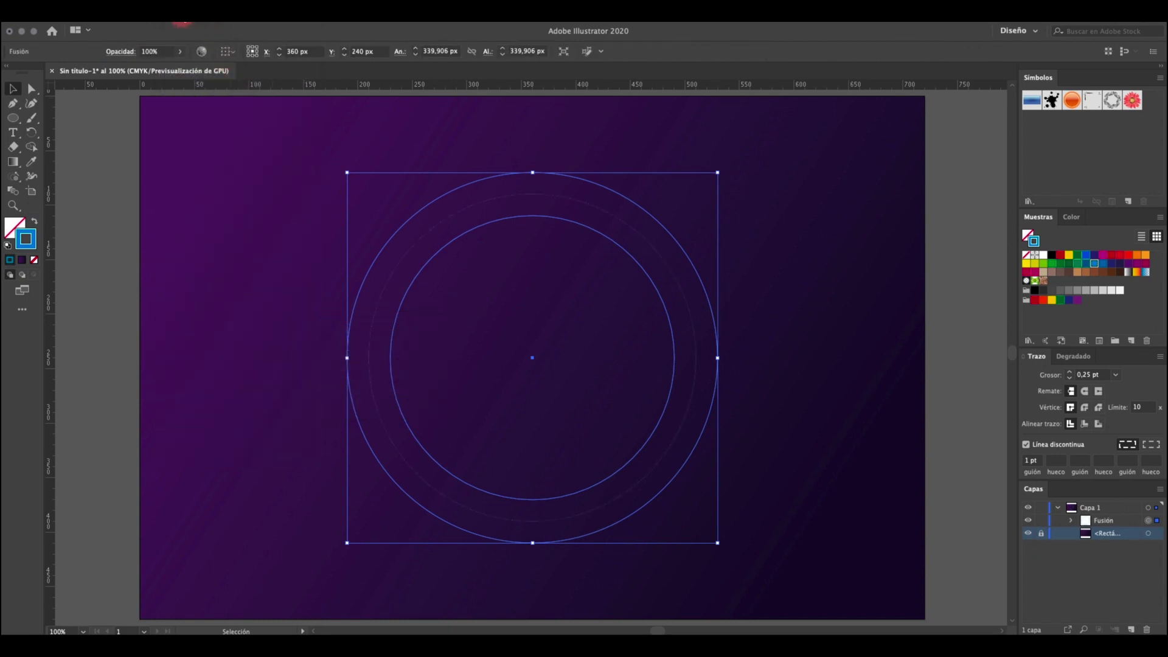
Set the circle blend's spacing to 30 specified steps.
left_click(181, 23)
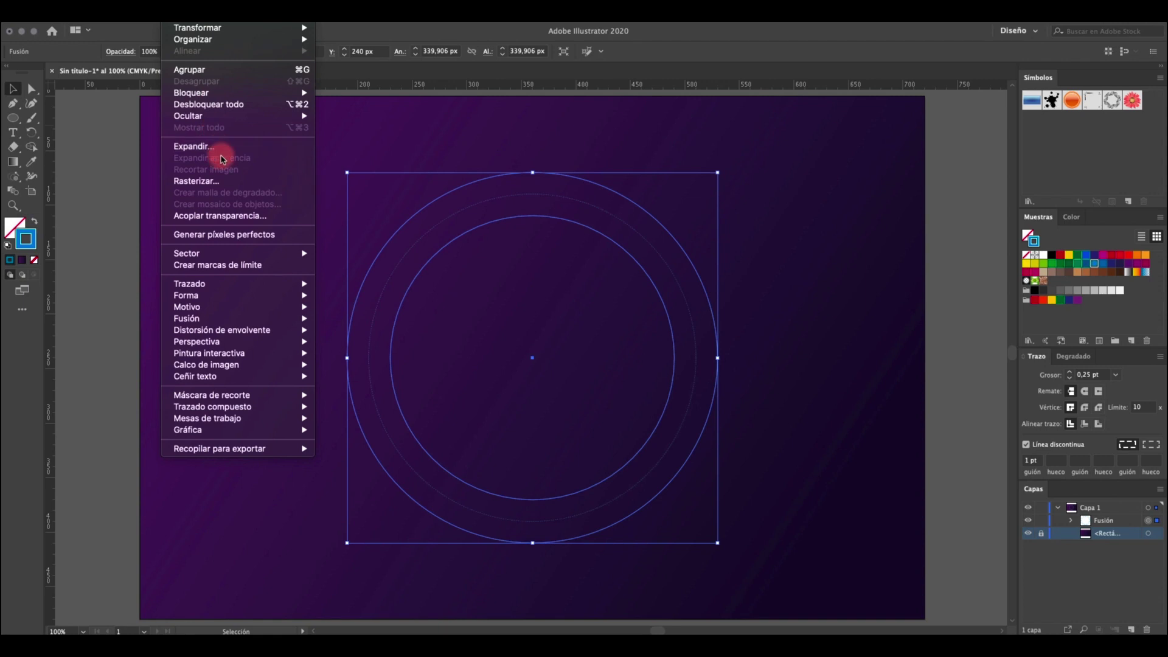
mouse_move(235, 317)
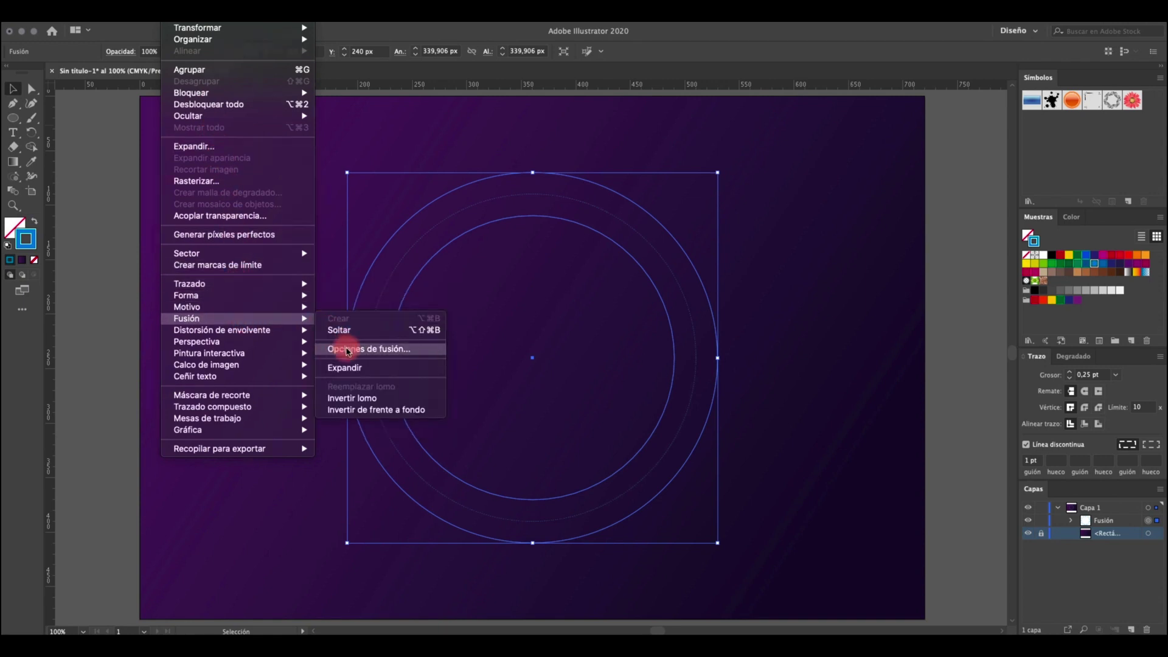
left_click(348, 352)
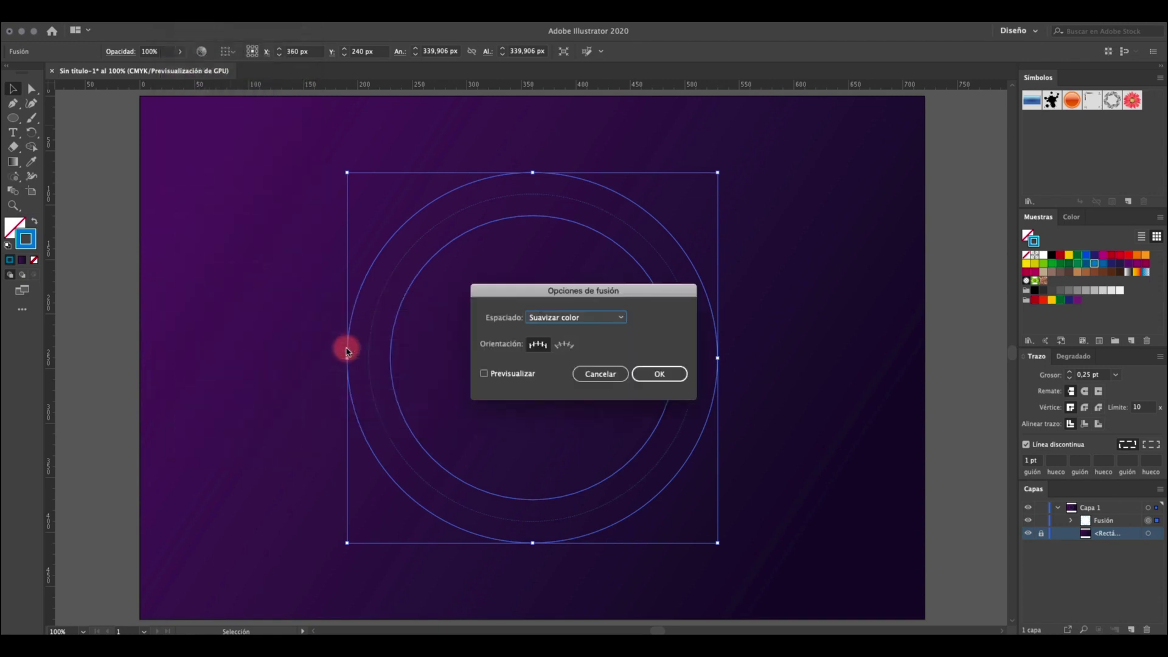
left_click(621, 319)
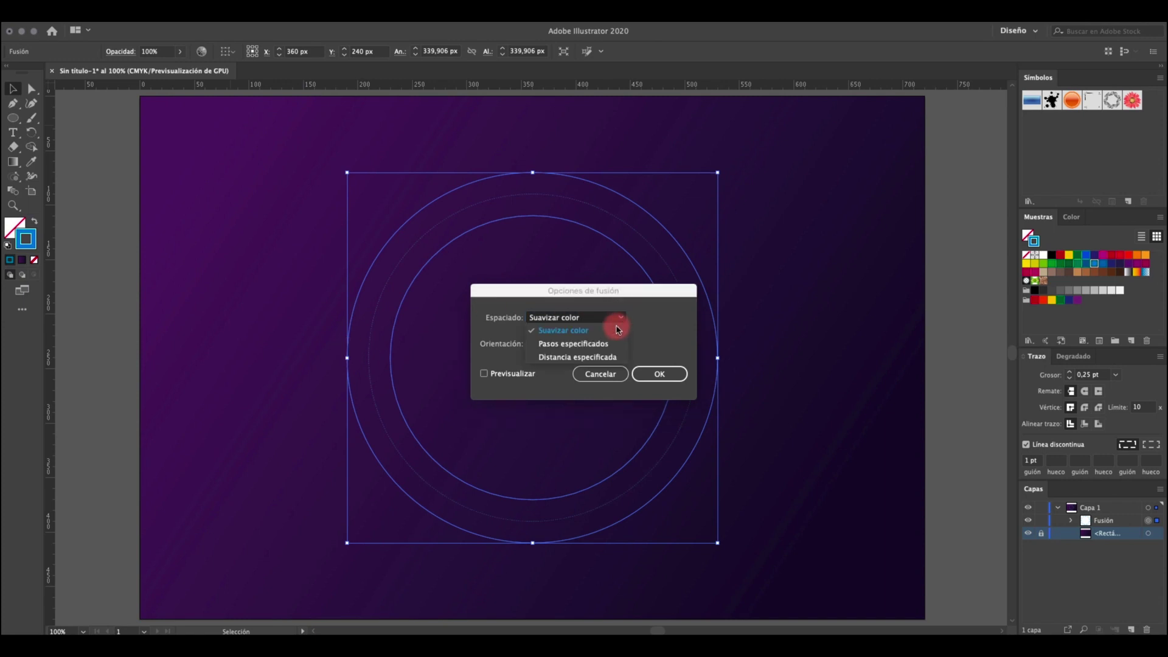
left_click(612, 346)
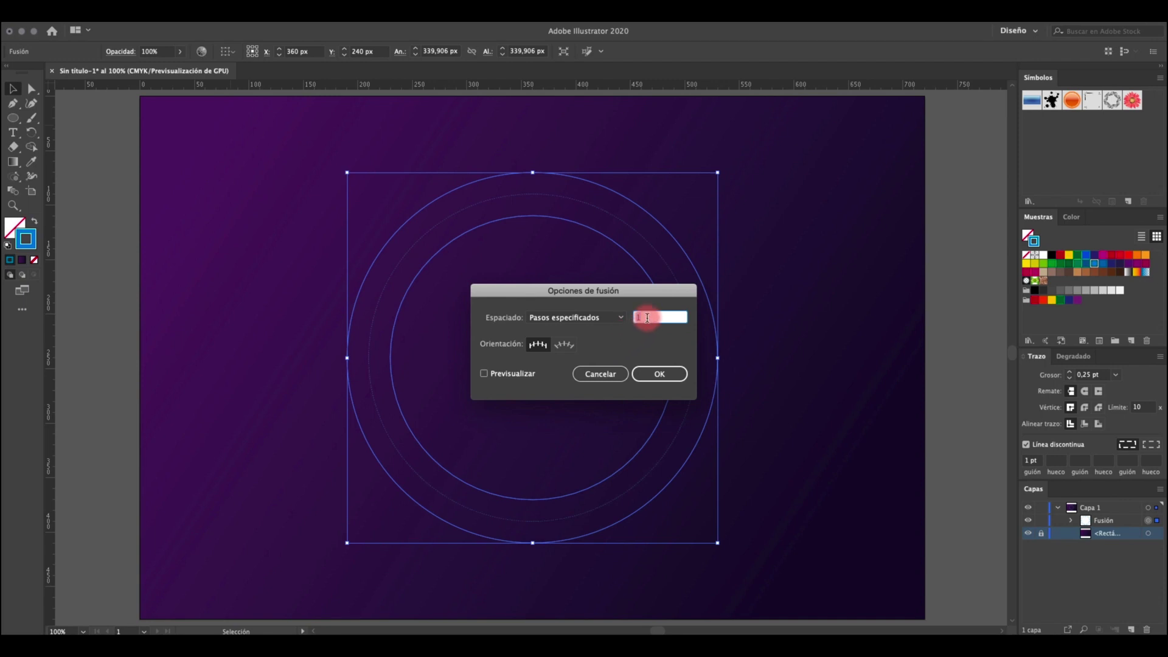
type("30")
left_click(483, 373)
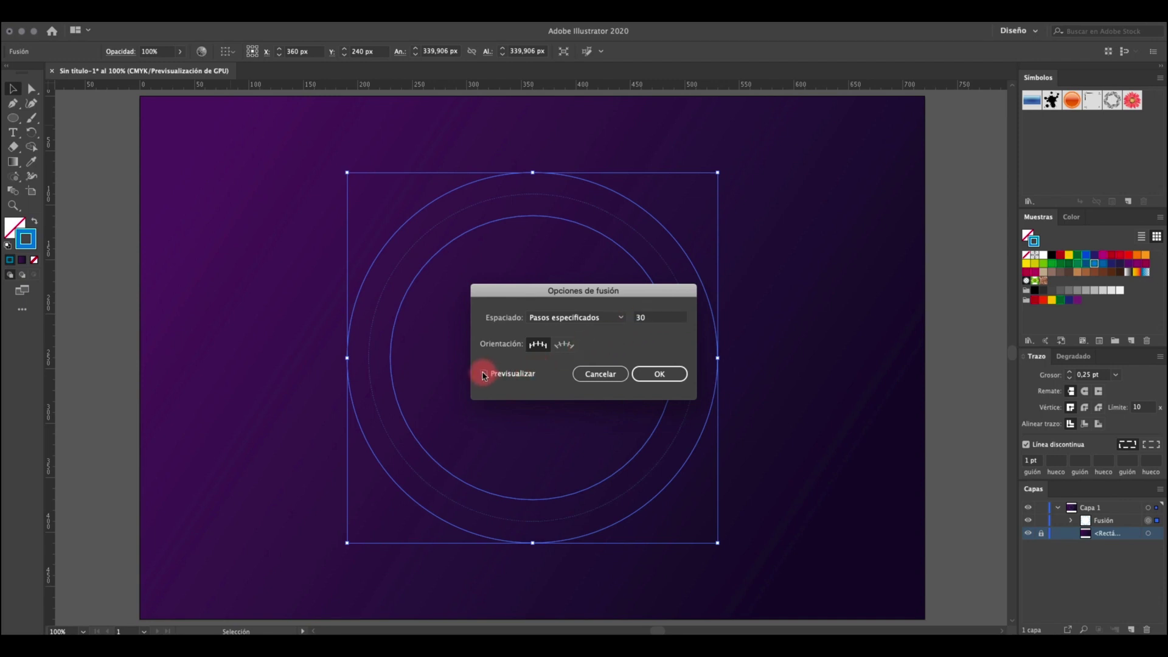
left_click(654, 375)
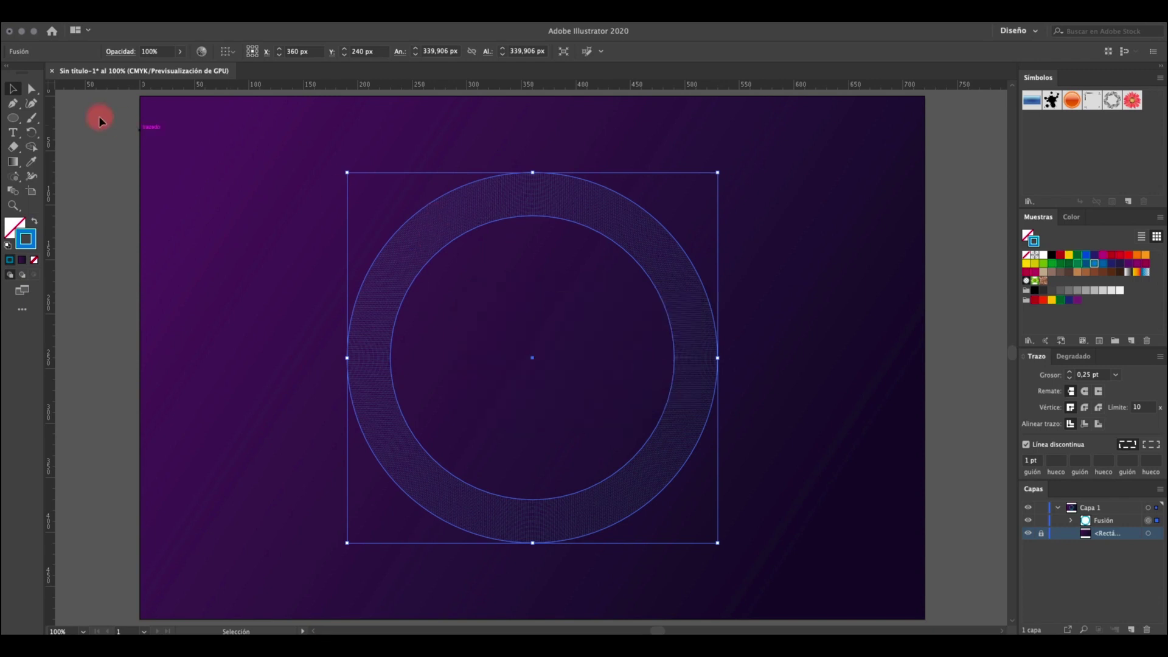
Recolor the stroke of the blend's outer circle to dark blue C=100 M=100 Y=25 K=25 and deselect it.
left_click(32, 91)
left_click(104, 182)
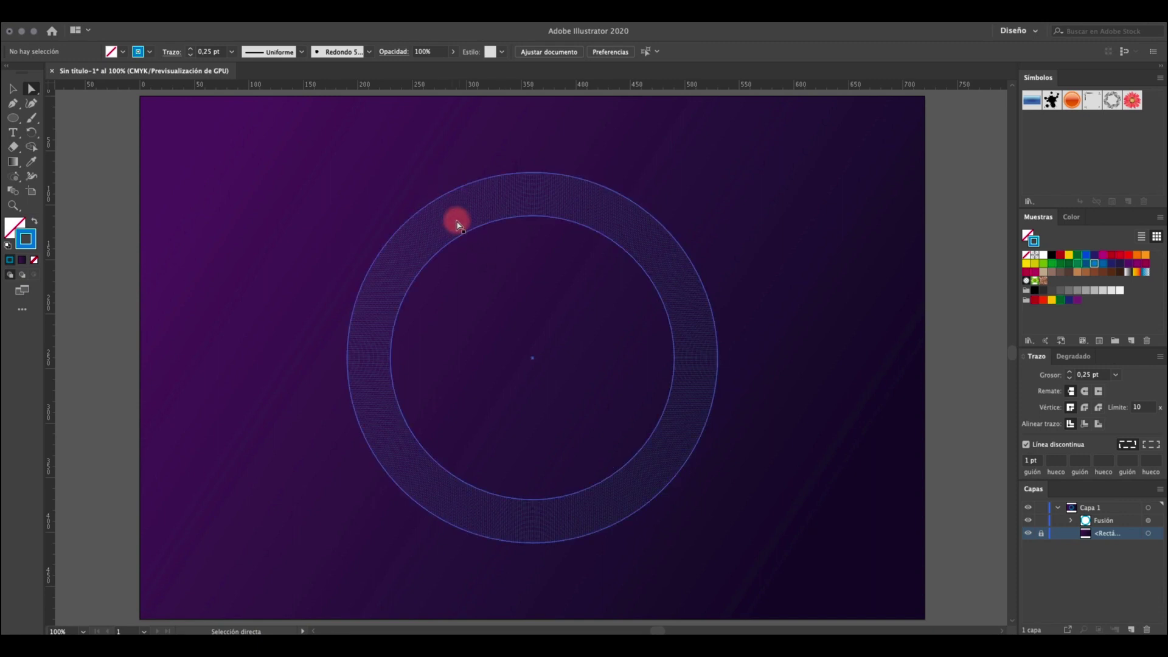
left_click(463, 238)
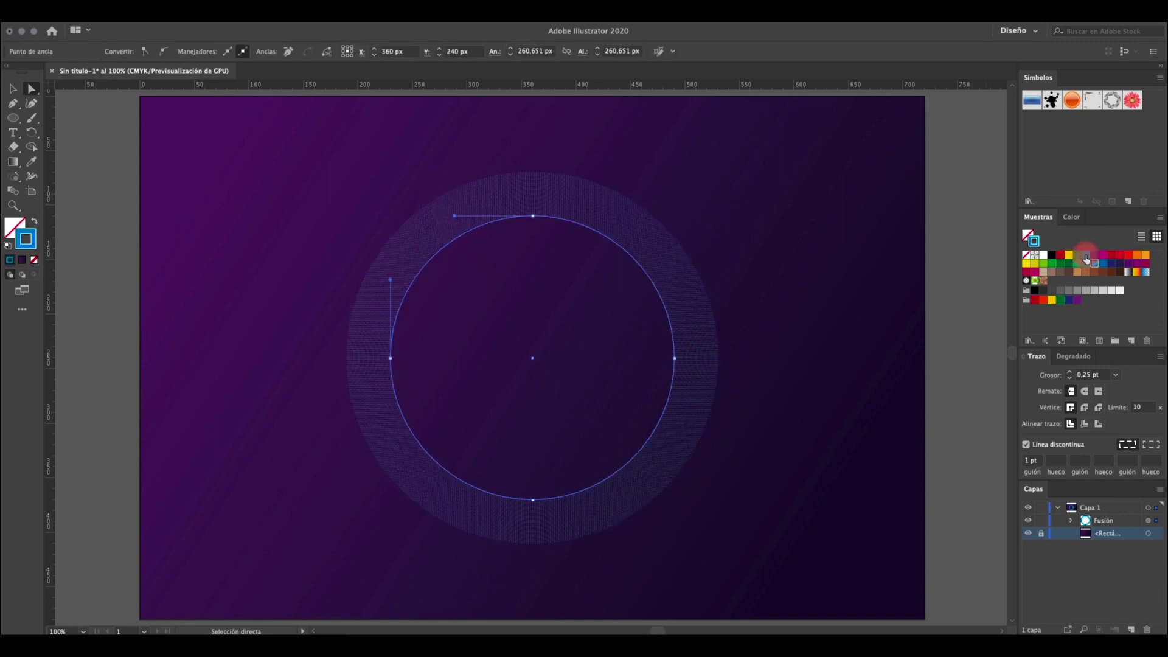
left_click(705, 299)
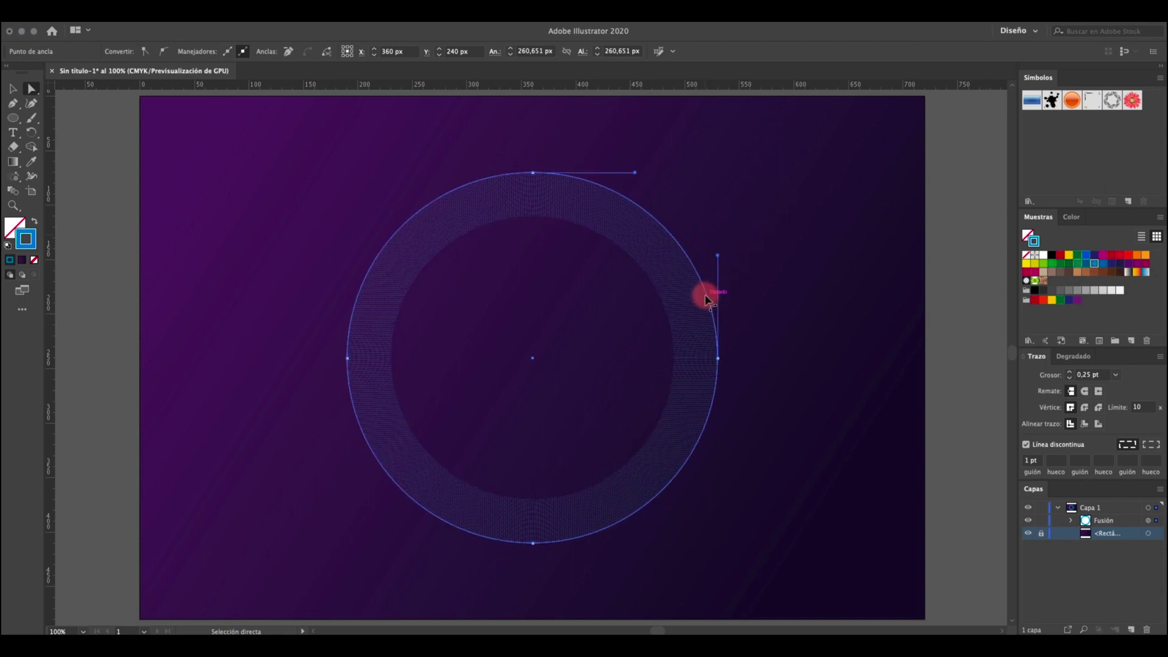
left_click(1120, 265)
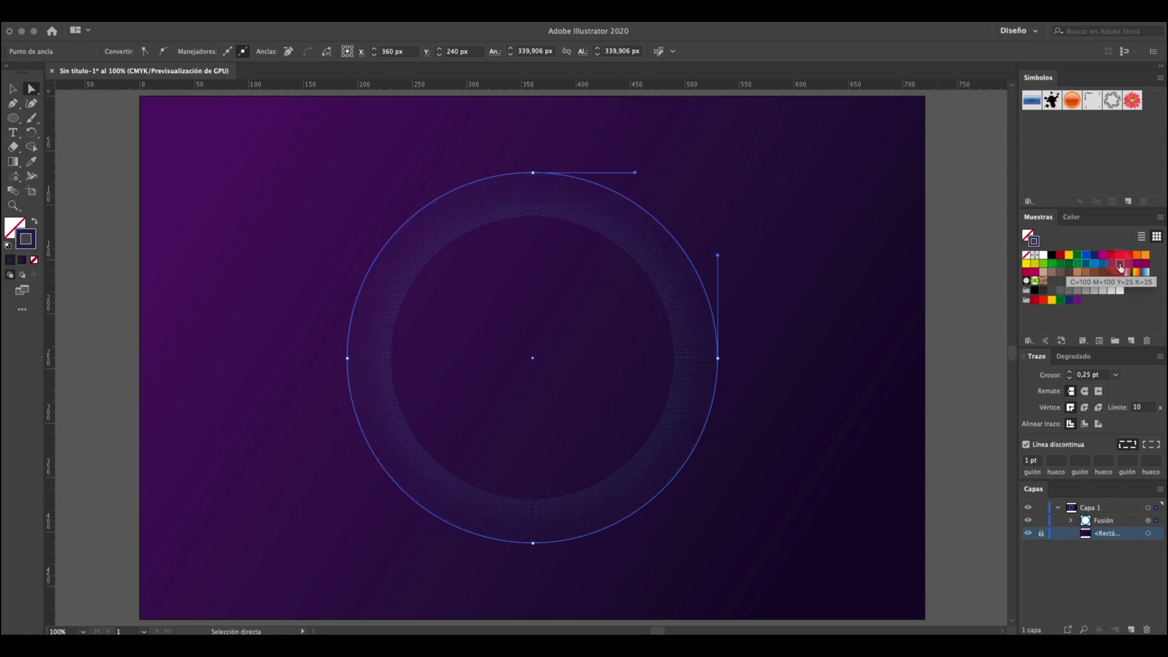
left_click(959, 313)
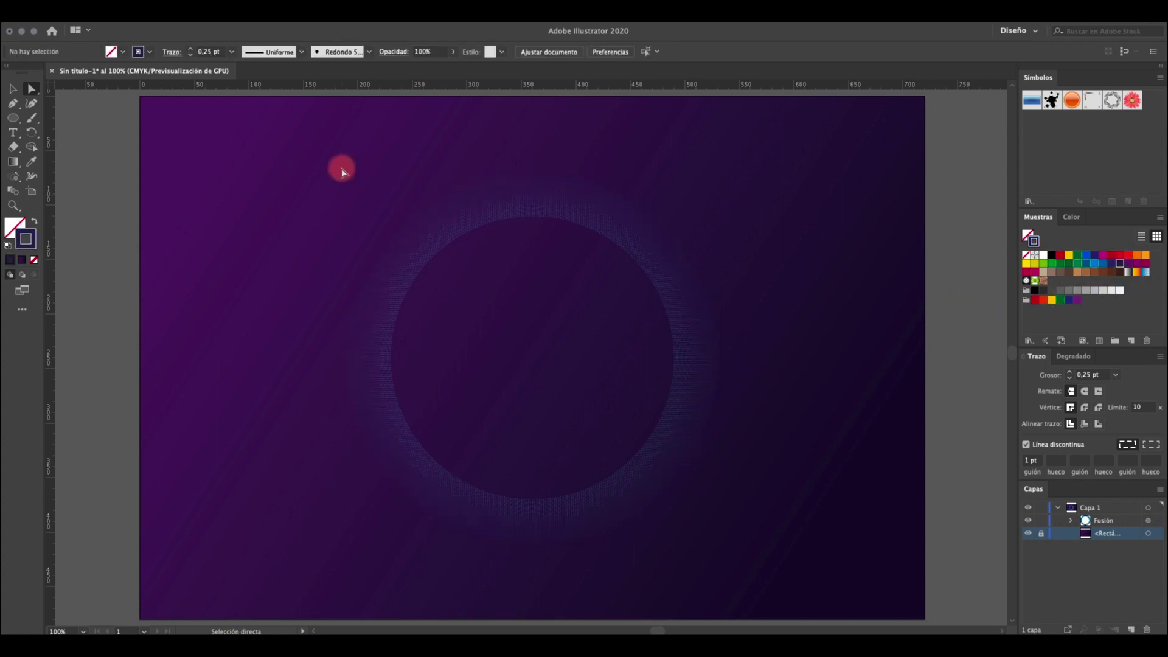
Duplicate the blue circle blend and place the copy down and to the left, at about X 336 px, Y 270 px.
left_click(8, 90)
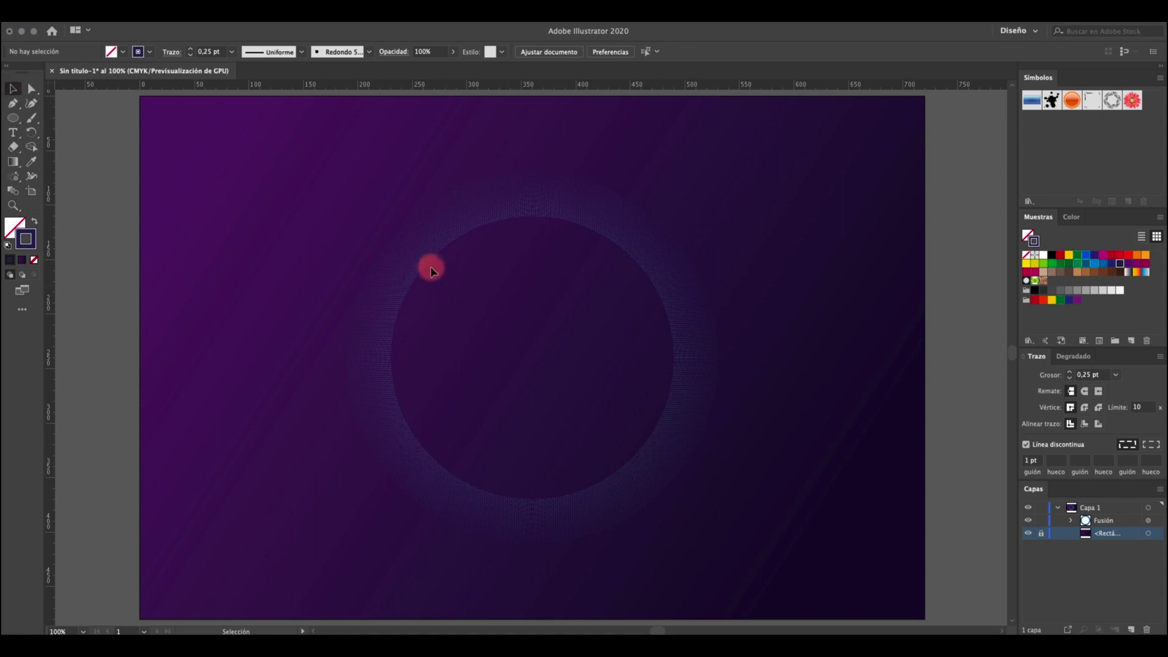
left_click(425, 242)
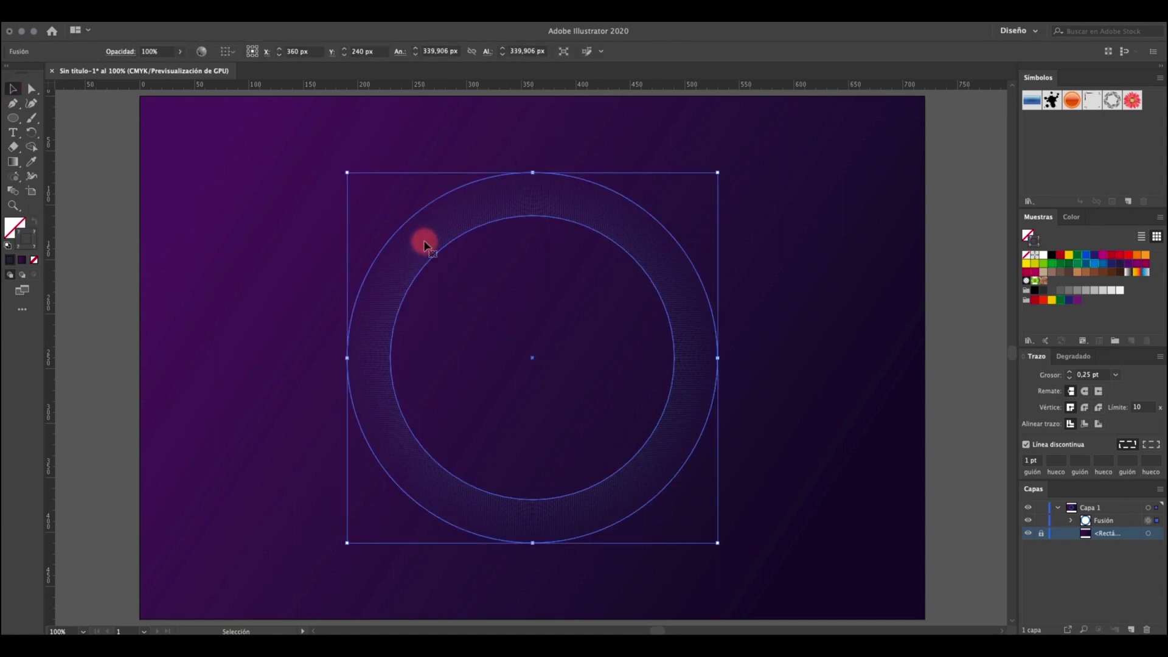
key("a")
key("super+c")
key("v")
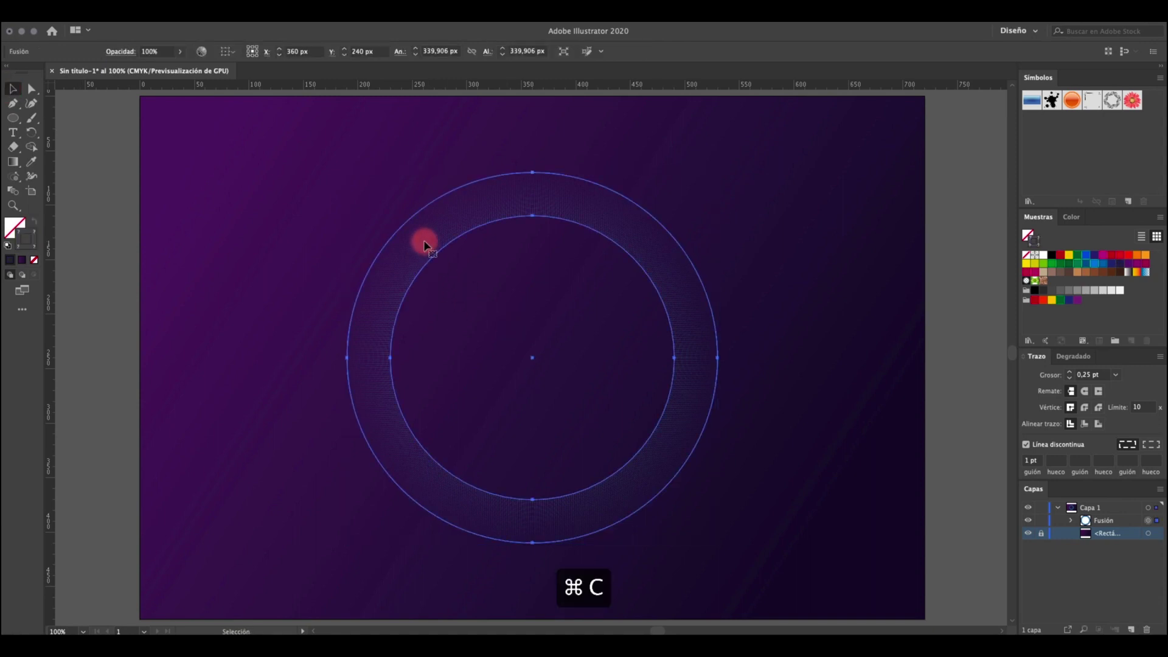
key("super+v")
Recolor the duplicate blend's inner circle stroke to yellow and its outer circle stroke to green.
left_click(31, 89)
left_click(459, 359)
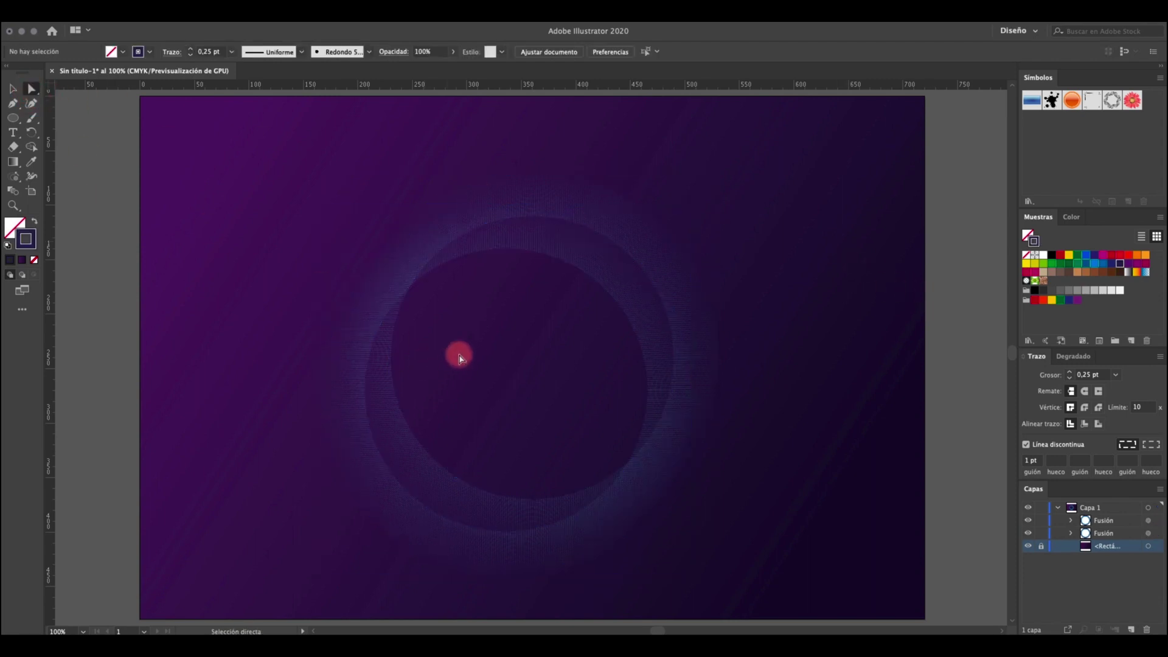
left_click(482, 251)
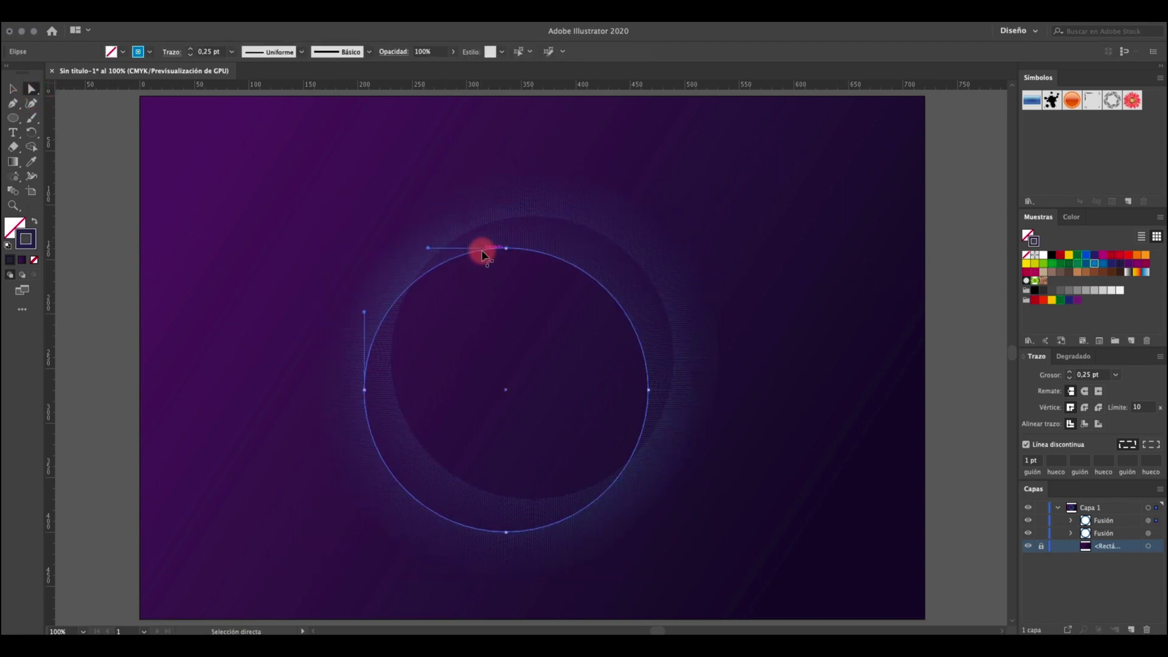
left_click(1035, 265)
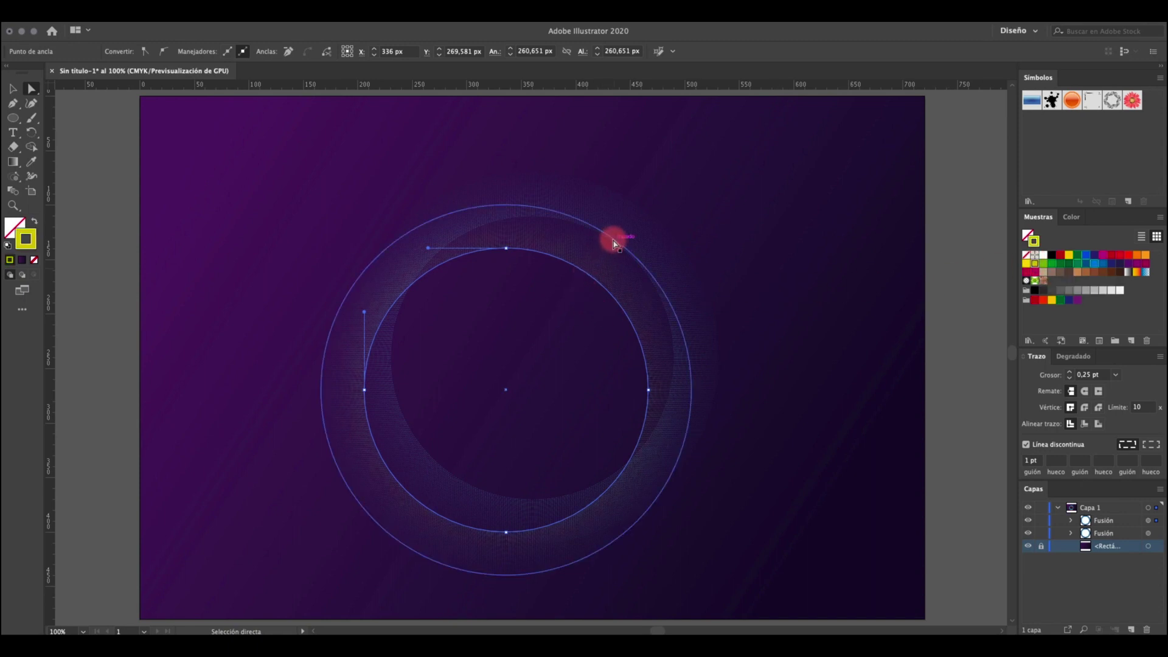
left_click(543, 208)
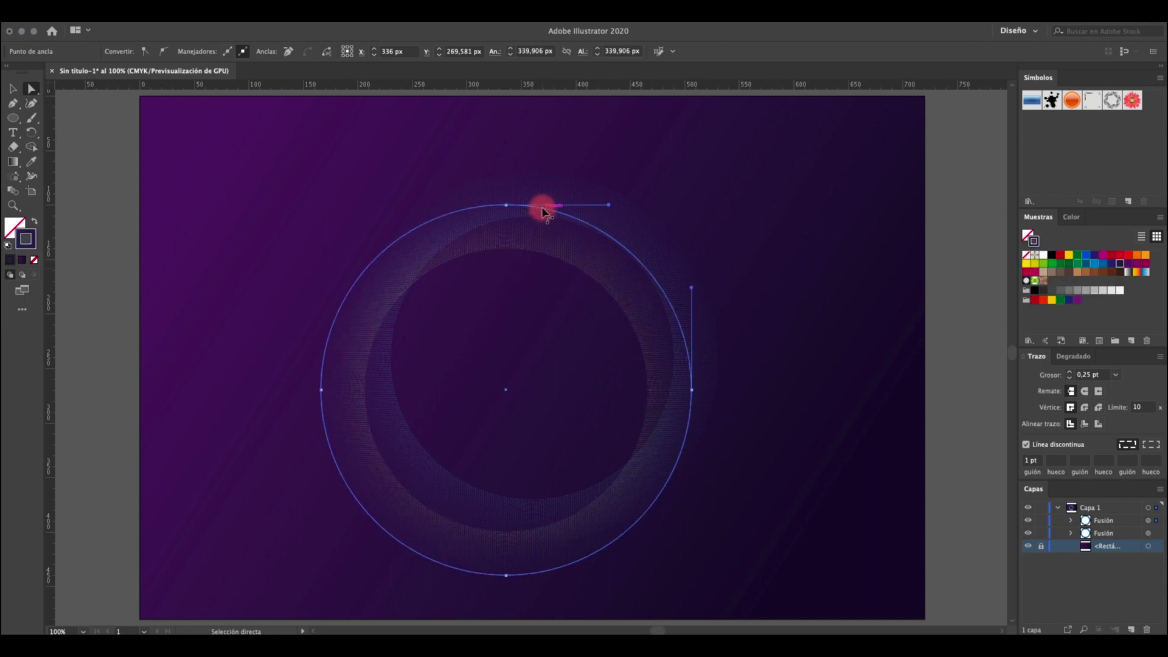
left_click(1071, 266)
left_click(969, 246)
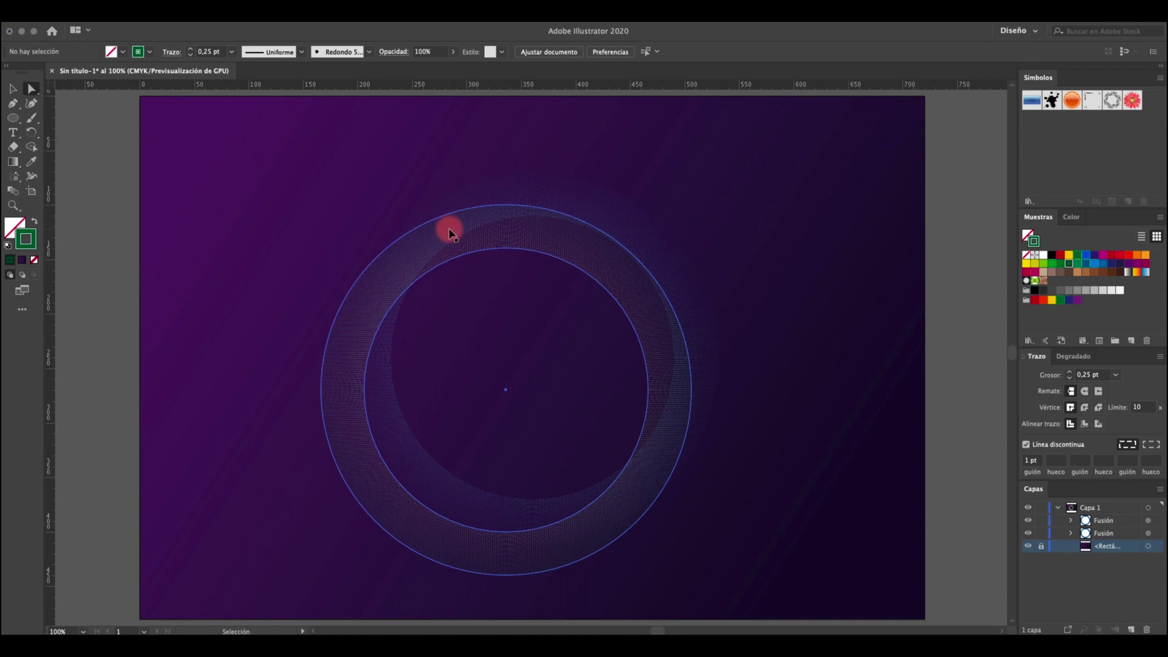
Duplicate the green blend and offset the copy down and to the left, to about X 311 px, Y 305 px.
key("super+f")
key("super+c")
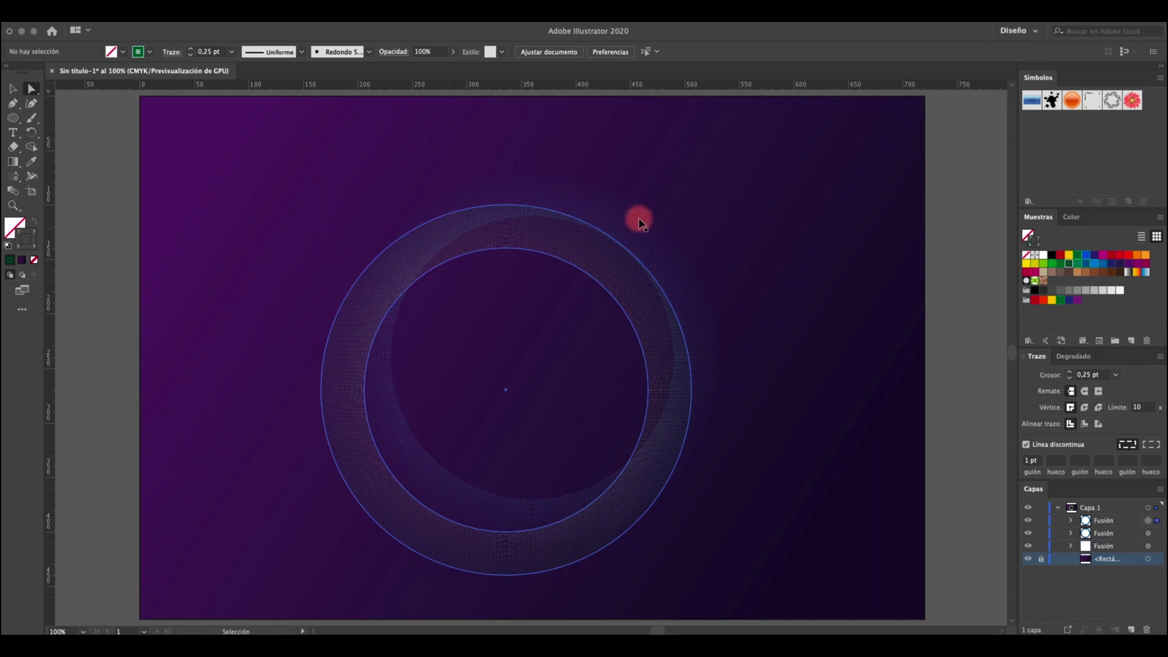
key("super+v")
left_click_drag(636, 226, 585, 297)
left_click(556, 343)
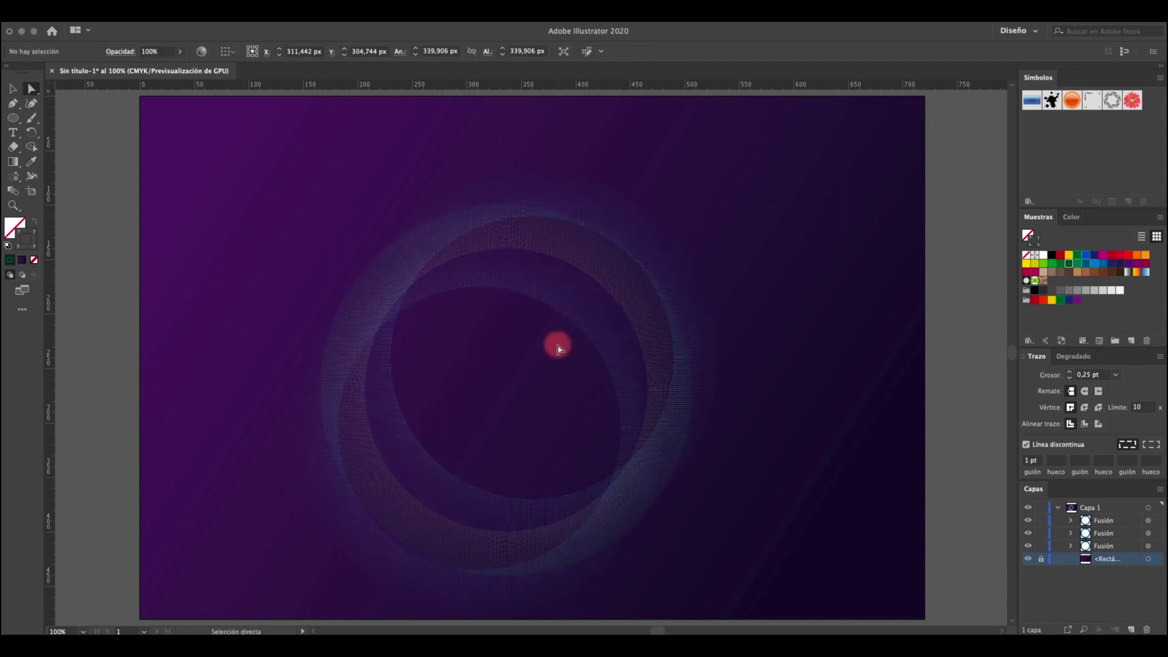
Recolor the third blend's inner circle stroke to orange and its outer circle stroke to red, and deselect it.
left_click(582, 336)
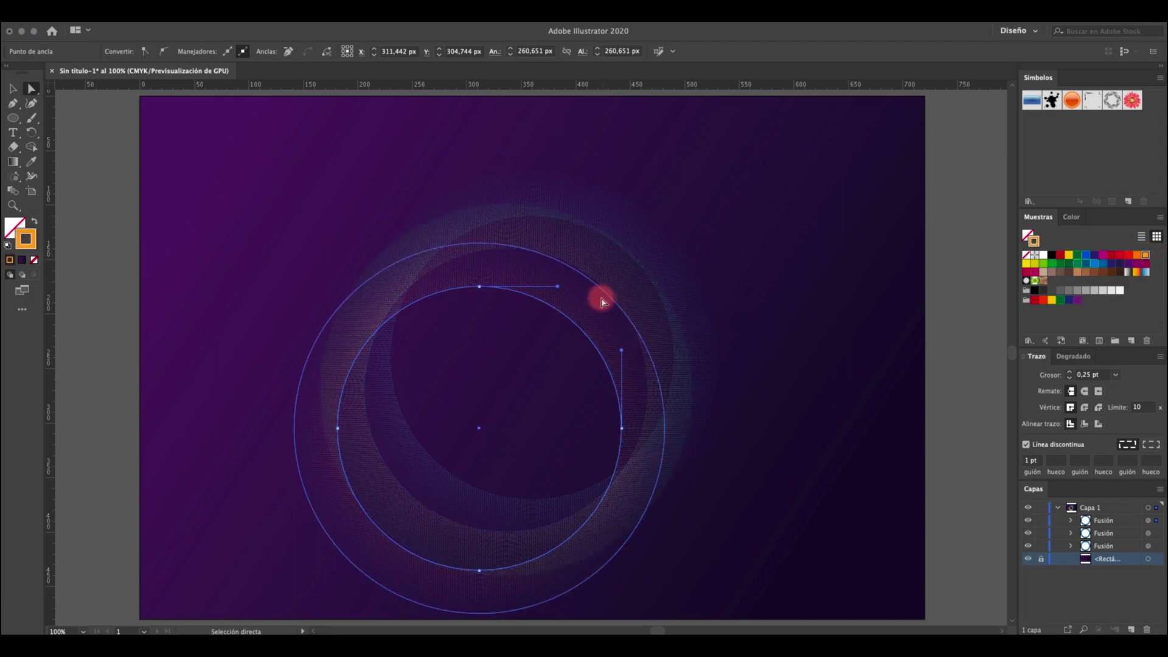
left_click(595, 285)
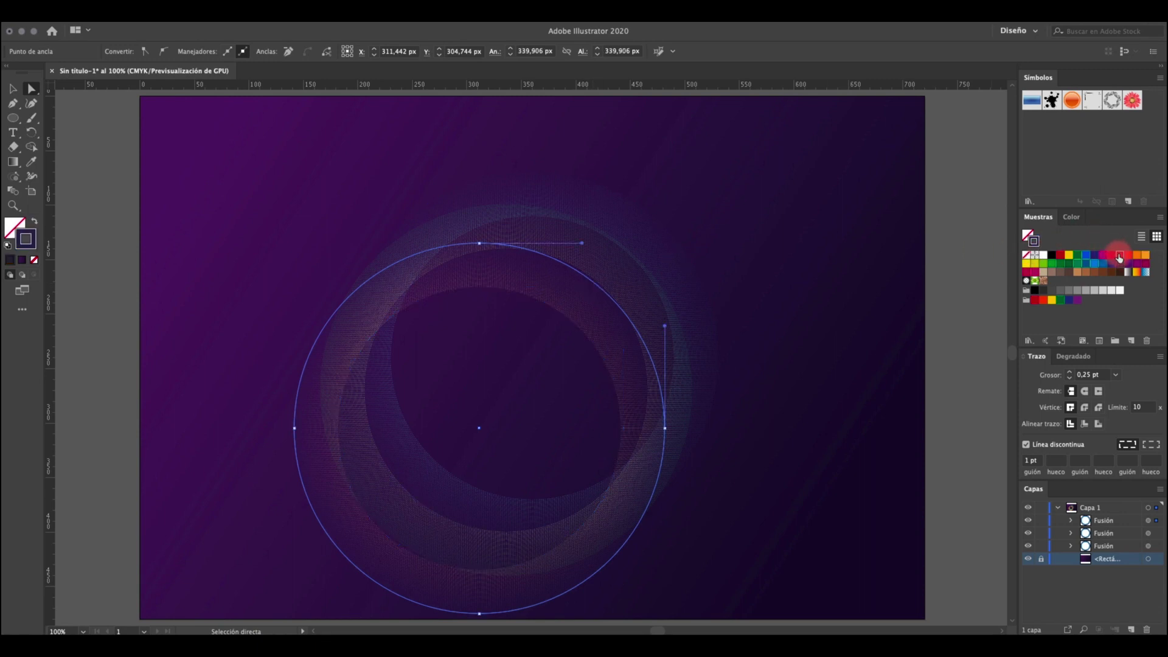
left_click(12, 88)
left_click(114, 216)
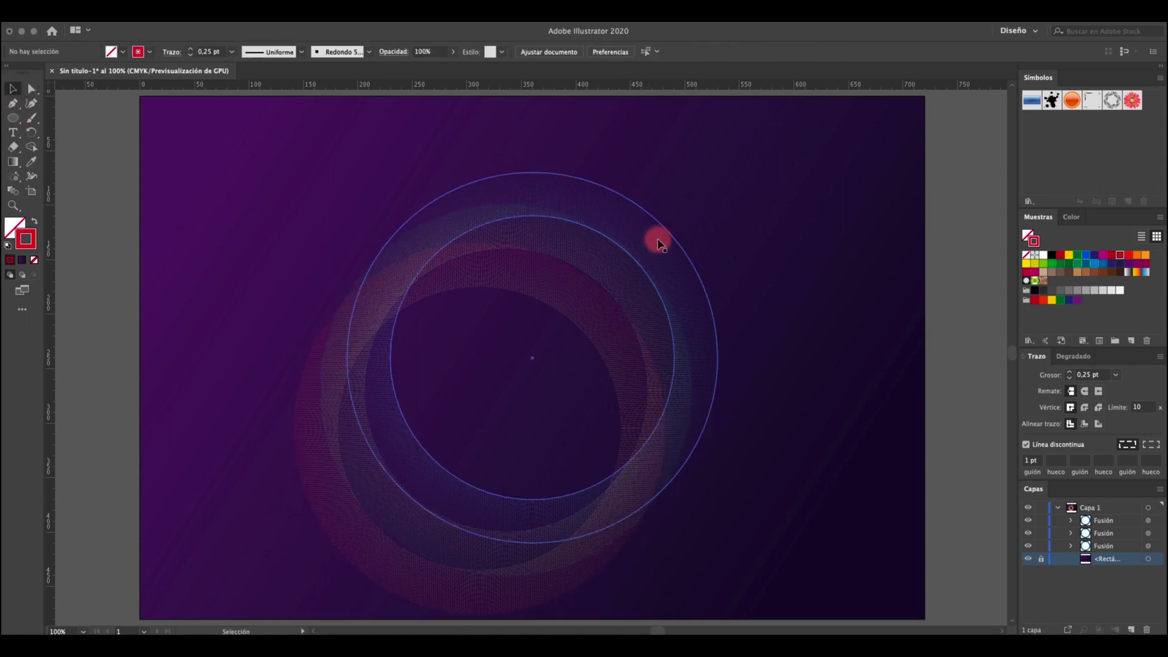
Rename the three blends in layer Capa 1, from front to back, as naranja, verde and azul.
left_click(654, 245)
left_click(1106, 521)
left_click(1022, 523)
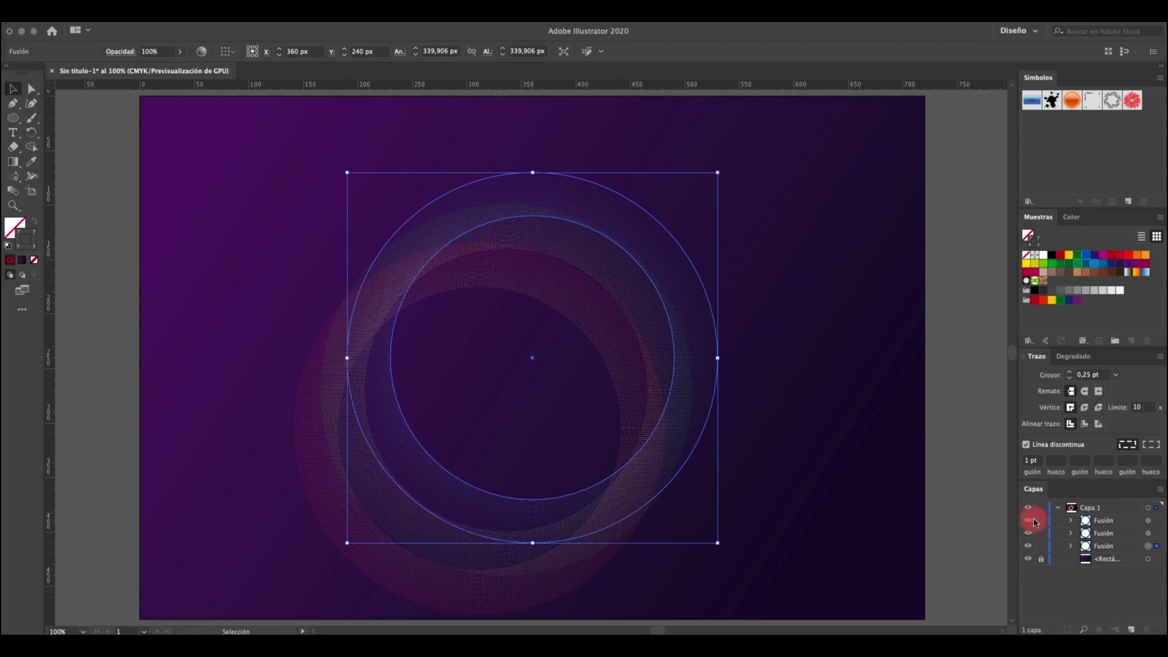
left_click(1031, 522)
left_click(1028, 521)
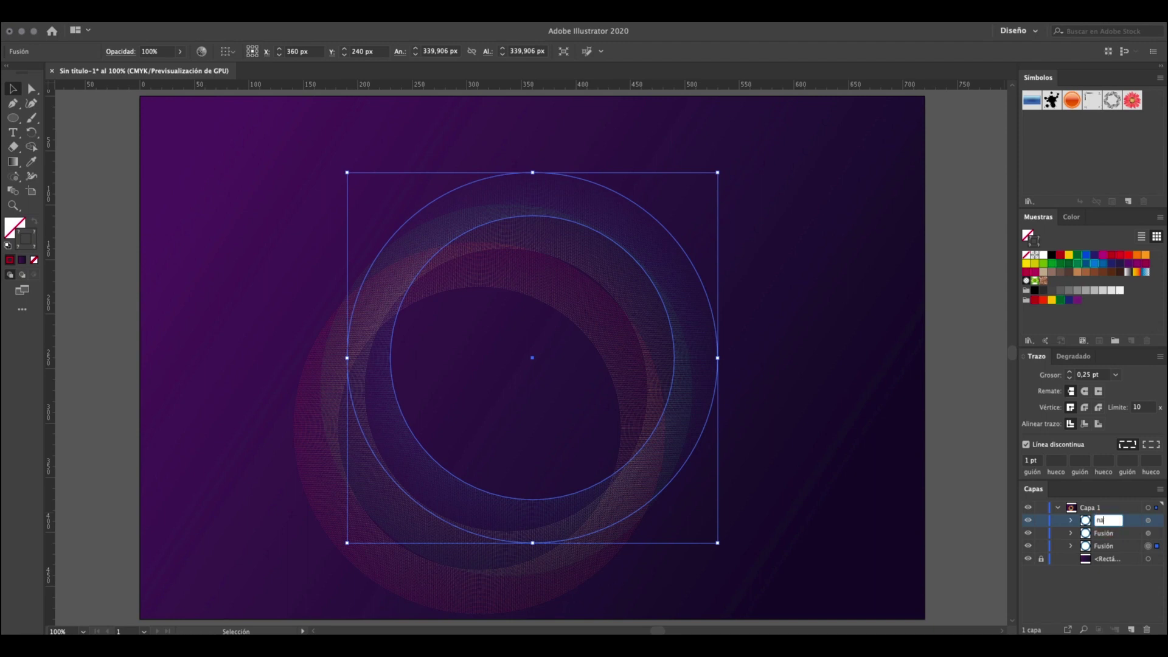
left_click(1028, 536)
double_click(1105, 535)
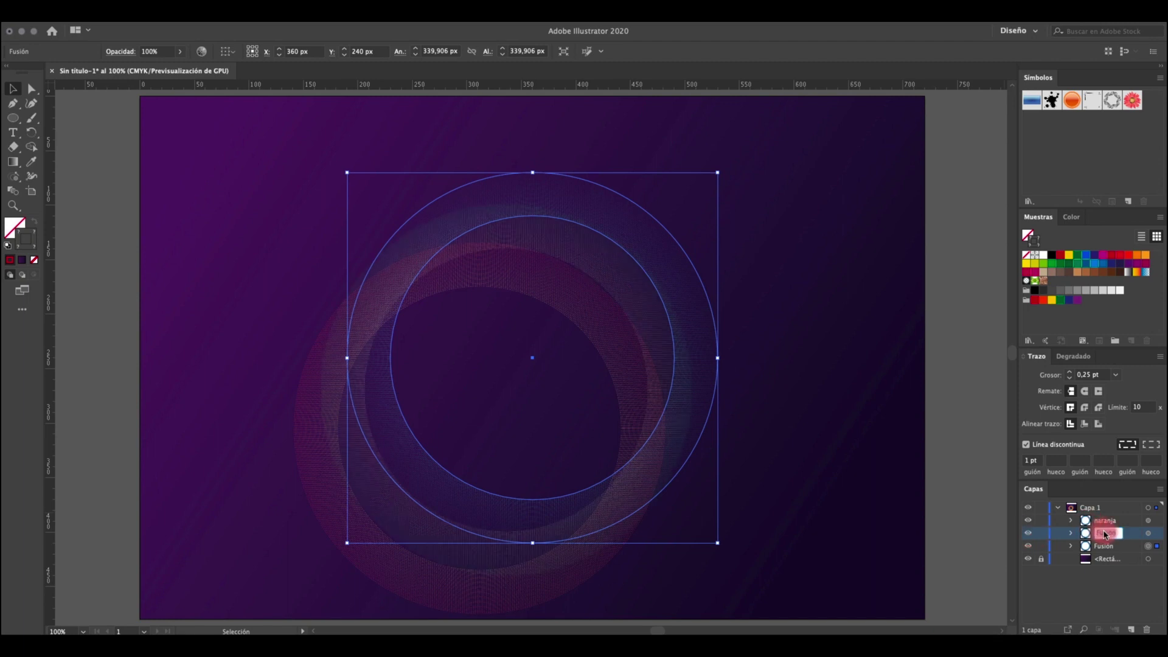
left_click(1104, 546)
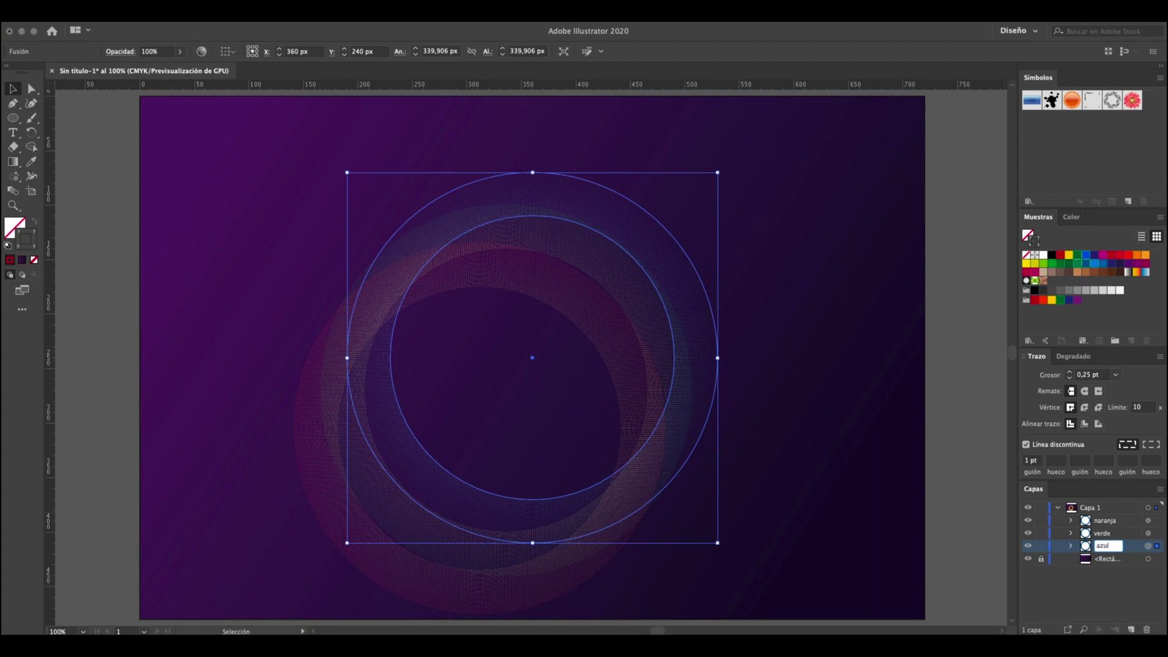
Hide the verde and azul blends and move the naranja blend to the artboard's center.
left_click(1028, 545)
left_click(1028, 533)
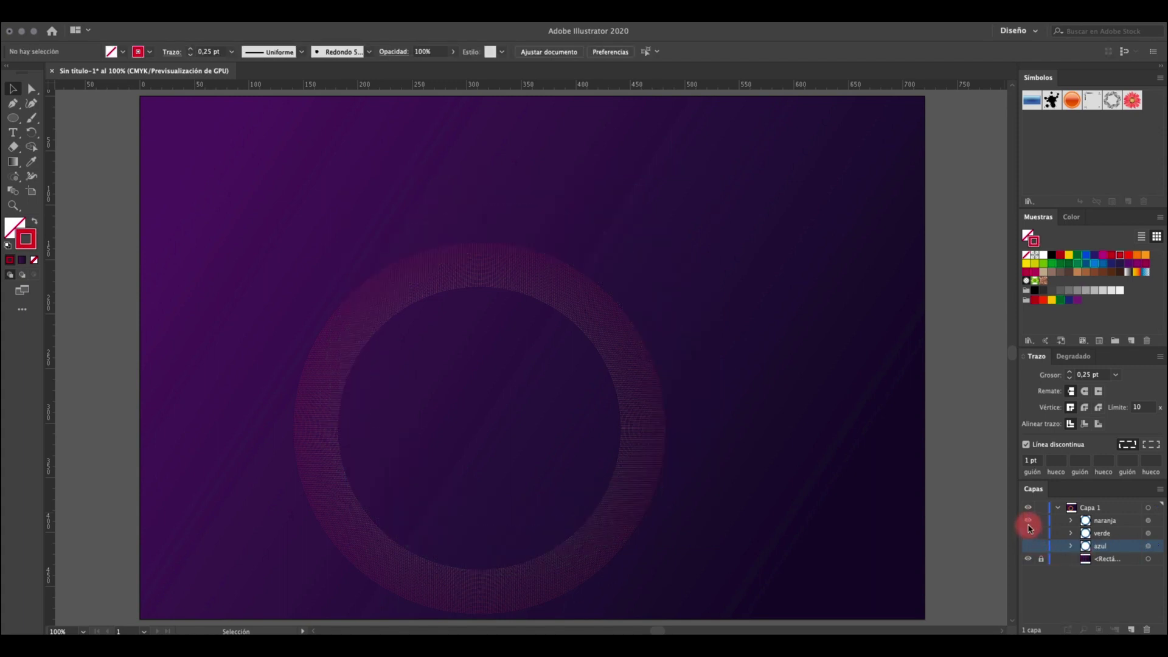
left_click(1105, 520)
left_click_drag(608, 326, 659, 254)
Distort the naranja blend's outer circle by moving its top anchor up-right, right anchor outward, bottom anchor left and left anchor up-left.
left_click(31, 89)
left_click(697, 167)
left_click(665, 226)
left_click_drag(533, 174, 672, 138)
left_click_drag(718, 358, 798, 383)
left_click_drag(533, 544, 454, 548)
left_click(348, 359)
left_click_drag(348, 365, 306, 271)
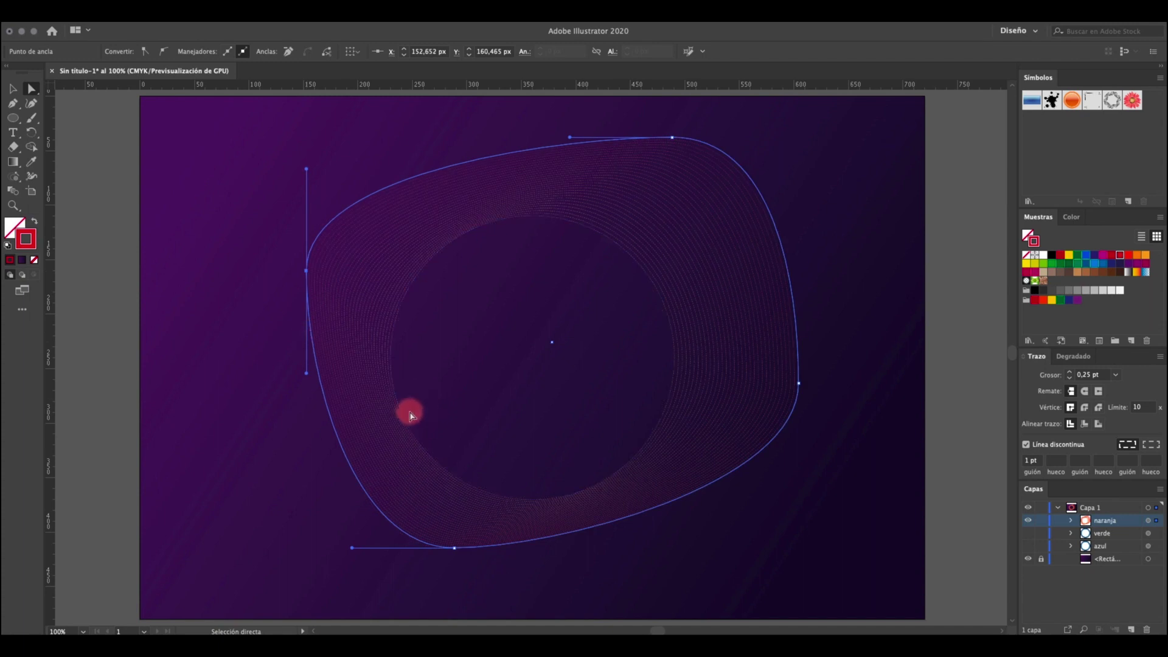
Move the outer shape's left anchor inward to about X 186 px, Y 200 px and adjust its handles and the top anchor's left handle.
left_click_drag(306, 372, 389, 393)
left_click_drag(306, 271, 342, 314)
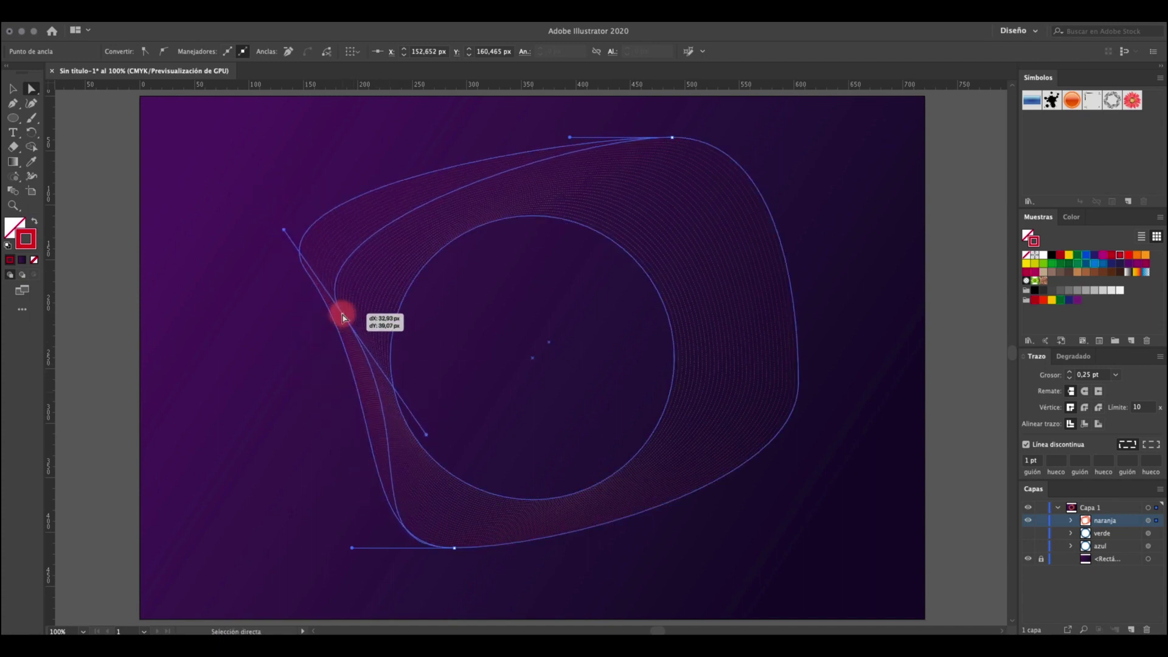
left_click_drag(284, 230, 309, 255)
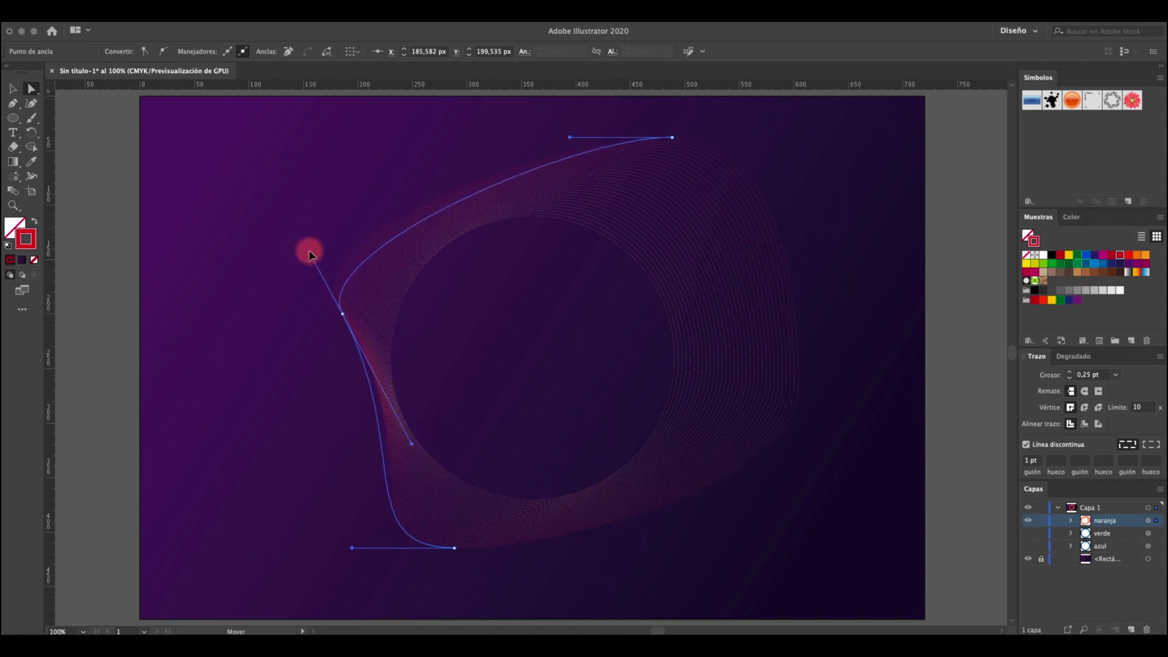
left_click_drag(570, 137, 537, 126)
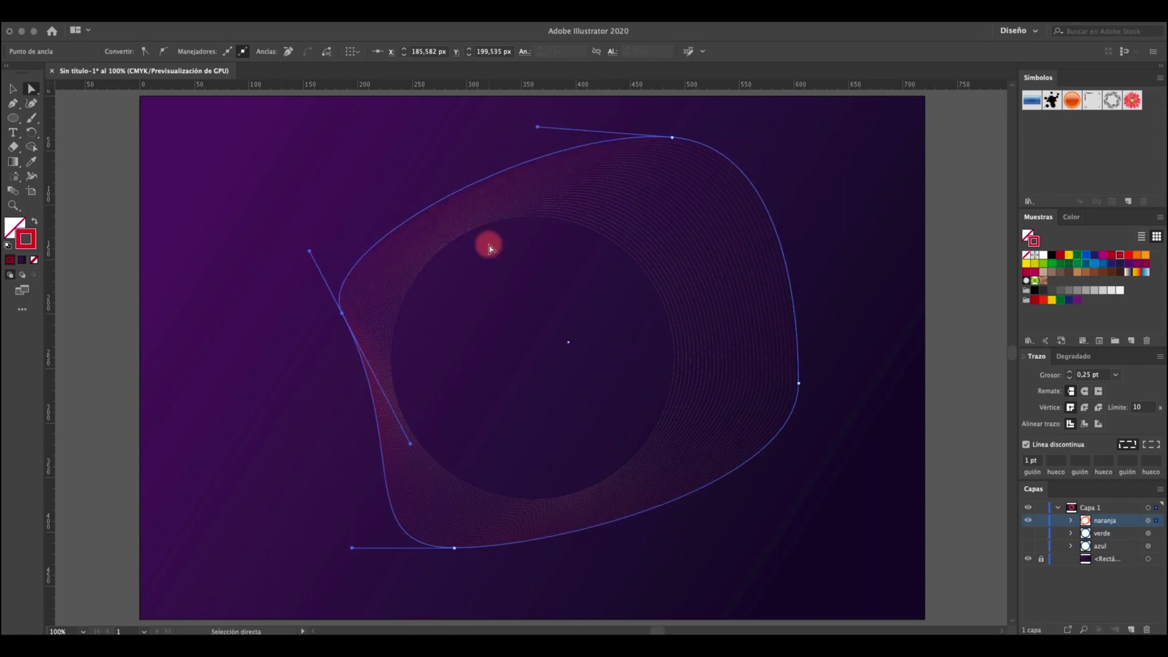
Distort the naranja blend's inner circle by moving its left, bottom and right anchors outward and stretching the top anchor's right handle up-right.
left_click(402, 311)
mouse_move(391, 357)
left_mouse_down()
mouse_move(349, 399)
mouse_move(363, 331)
left_mouse_up()
left_click_drag(533, 499, 495, 518)
left_click_drag(675, 359, 735, 392)
left_click_drag(613, 221, 677, 183)
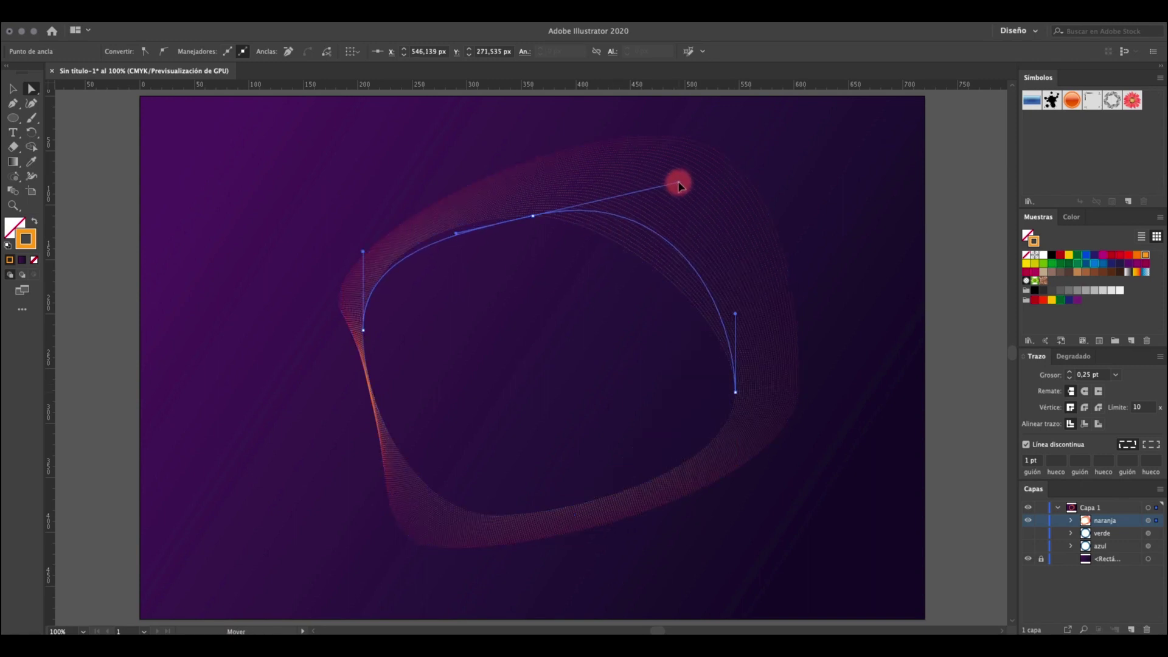
Tilt and lengthen the inner shape's right handles, move that anchor to about X 568 px, Y 264 px, and shift the bottom anchor down-right.
left_click_drag(738, 312, 619, 267)
left_click_drag(735, 392, 760, 384)
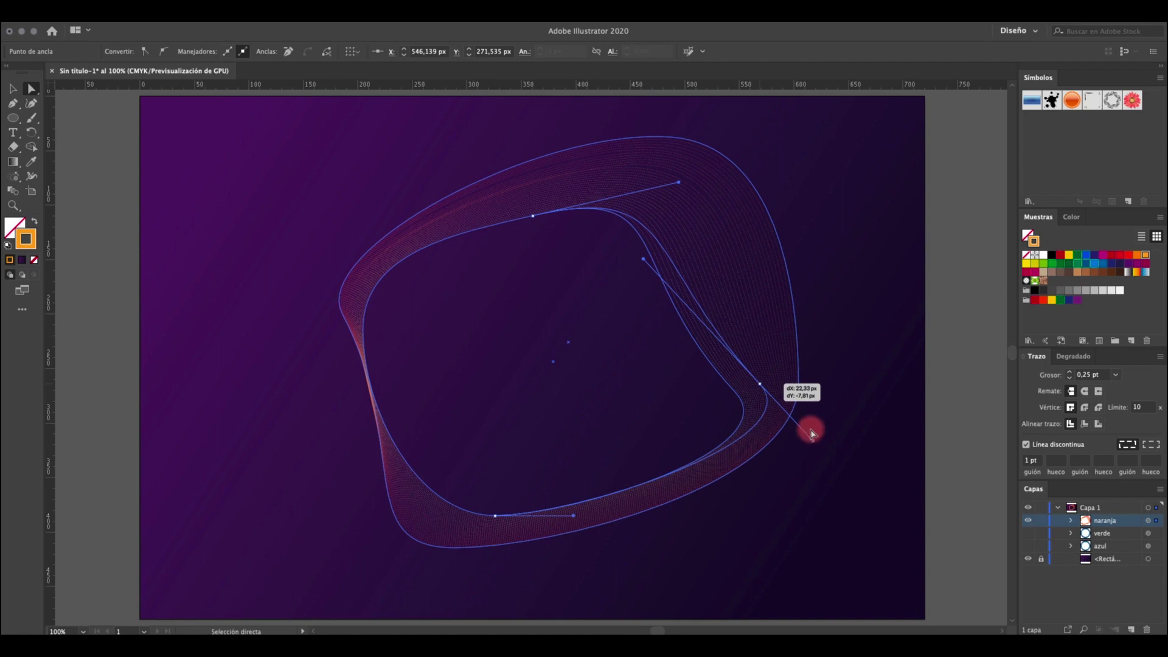
left_click_drag(813, 442, 848, 449)
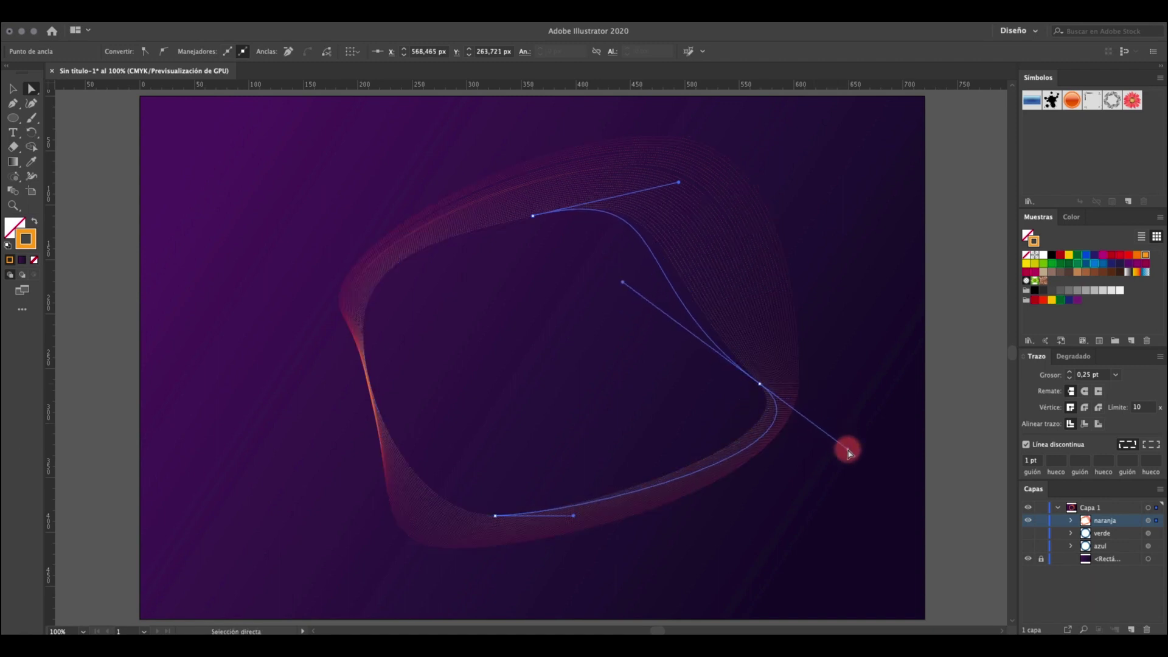
left_click_drag(495, 516, 532, 554)
Move the whole naranja blend slightly left and down on the artboard.
left_click(13, 89)
left_click(82, 191)
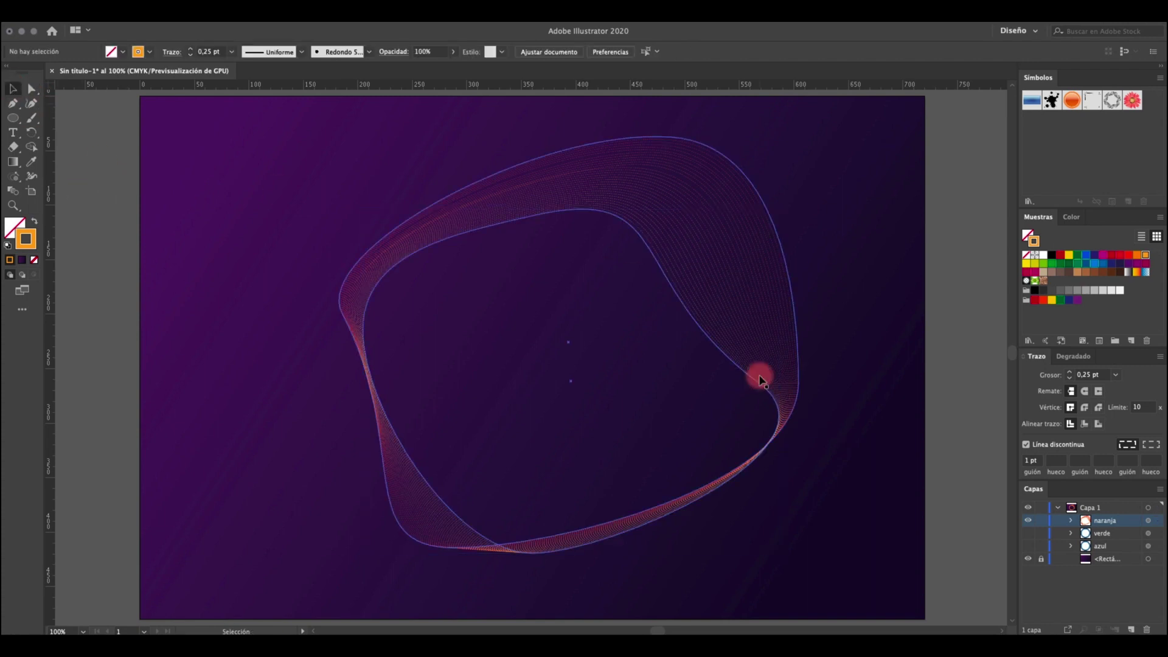
left_click_drag(735, 253, 698, 261)
left_click(953, 261)
Lock the naranja blend and show the verde blend.
left_click(1041, 522)
left_click(1029, 533)
left_click(1102, 536)
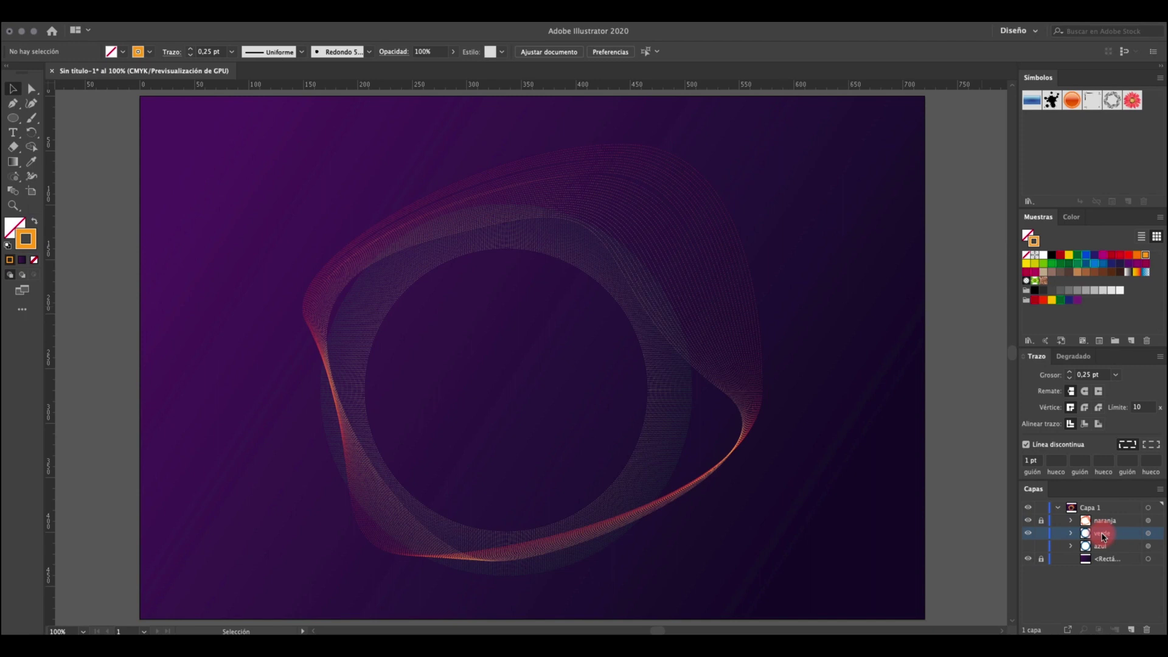
Distort the right side of the verde blend's outer circle by stretching the right anchor's handles and moving that anchor outward.
left_click(32, 89)
left_click(564, 214)
left_click_drag(692, 287, 649, 200)
left_click(692, 390)
left_click_drag(713, 489, 804, 545)
left_click_drag(691, 390, 731, 380)
Reshape the verde blend's left and bottom sides by raising the outer left anchor, shifting the bottom anchor right and pulling a lower handle down-left.
left_click_drag(321, 390, 323, 322)
mouse_move(511, 577)
left_mouse_down()
mouse_move(482, 526)
mouse_move(459, 524)
mouse_move(527, 567)
left_mouse_up()
left_click(541, 529)
left_click(445, 521)
left_click_drag(445, 520, 422, 584)
left_click_drag(321, 317, 348, 306)
Distort the verde blend's inner circle by moving its left anchor up-left, top anchor up and right anchor outward to about X 501 px, Y 269 px.
left_click_drag(347, 408, 329, 292)
left_click(435, 268)
left_click_drag(506, 249, 525, 198)
left_click_drag(649, 390, 687, 391)
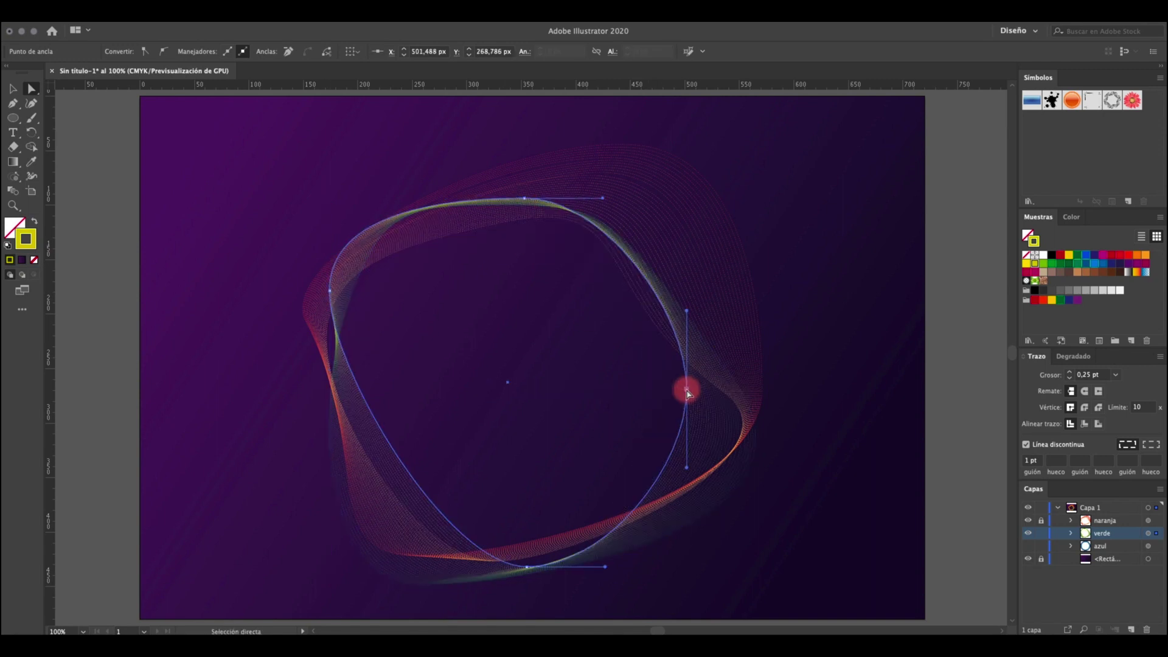
Lock the verde blend and show the azul blend, selecting its outer circle.
left_click(817, 235)
left_click(1028, 547)
left_click(698, 442)
Distort the azul blend's outer circle by moving its left anchor up-left, bottom anchor down-left and top anchor right, and lengthening the left anchor's lower handle.
left_click_drag(347, 358, 279, 315)
left_click_drag(278, 417, 291, 471)
left_click_drag(533, 543, 496, 593)
left_click_drag(532, 174, 588, 175)
Fold the azul blend's inner circle by moving its right anchor up-left and top anchor down-right so they cross, and angling the top anchor's handle.
left_click(516, 218)
left_click_drag(674, 358, 614, 246)
left_click_drag(588, 175, 713, 304)
left_click_drag(632, 304, 540, 193)
Stretch the azul inner shape's bottom handle right, then move its bottom anchor down-left and its left anchor up-left.
left_click(532, 499)
left_click_drag(611, 499, 870, 540)
left_click_drag(532, 499, 425, 591)
left_click_drag(390, 358, 300, 317)
Raise the inner azul loop's upper anchor, move its lower one to about X 553 px, Y 187 px, and lengthen the left anchor's upper handle.
left_click_drag(614, 246, 621, 180)
left_click_drag(710, 304, 742, 300)
left_click_drag(302, 238, 314, 135)
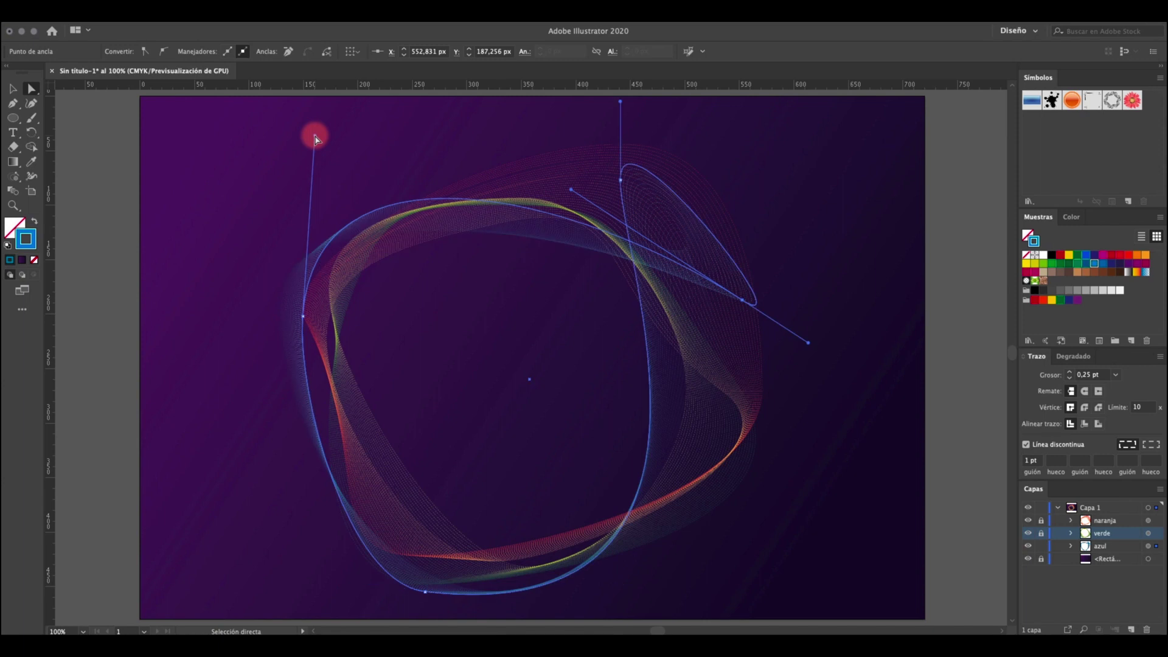
left_click(967, 361)
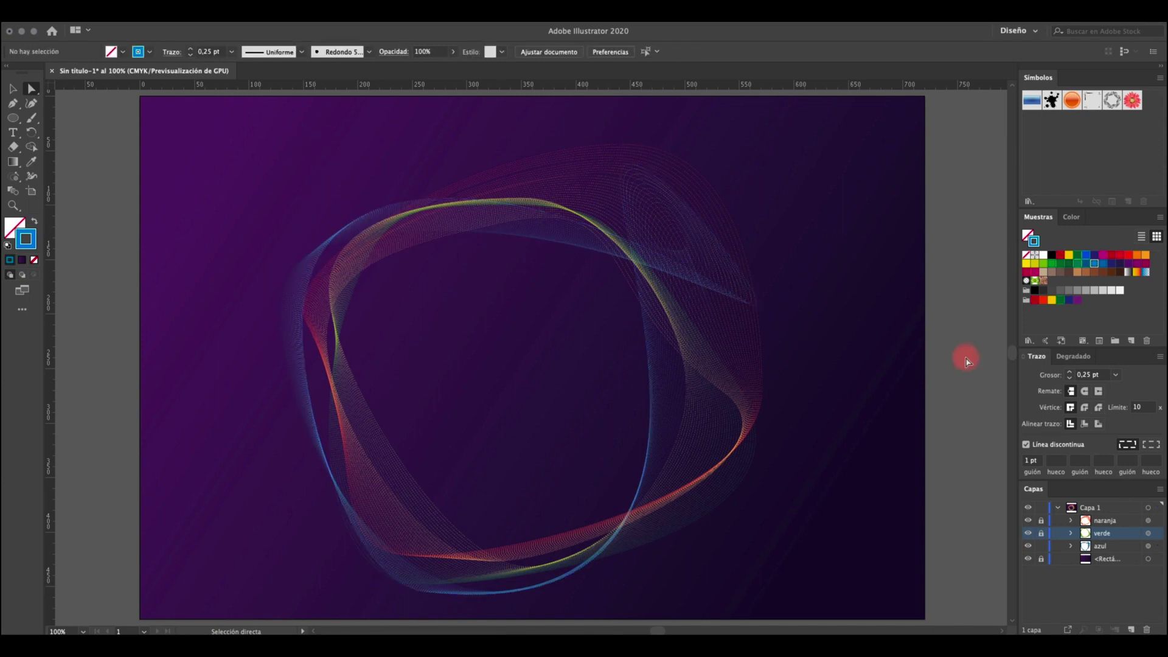
Lock the azul blend and draw a circle about 275 px in diameter above the naranja blend, centered on the artboard.
left_click(1101, 522)
left_click_drag(14, 121, 56, 126)
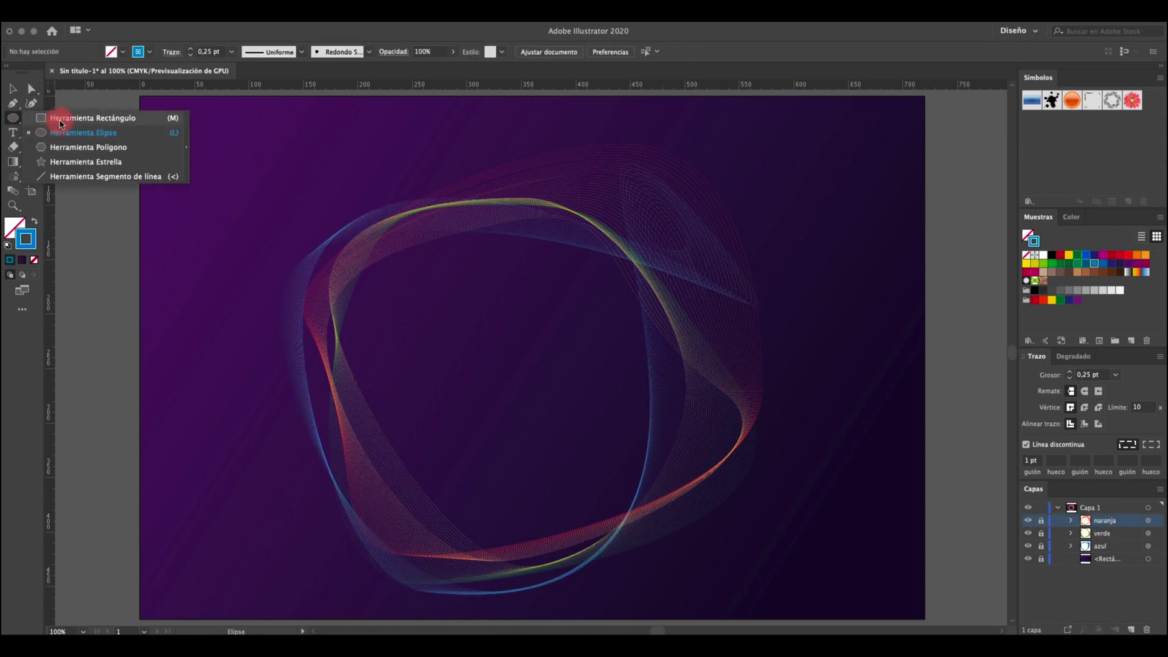
left_click(43, 134)
left_click_drag(531, 357, 682, 462)
Duplicate the new circle and enlarge the copy so it surrounds the original.
left_click(13, 85)
key("super+c")
key("super+v")
left_click(14, 87)
left_click_drag(389, 308, 334, 281)
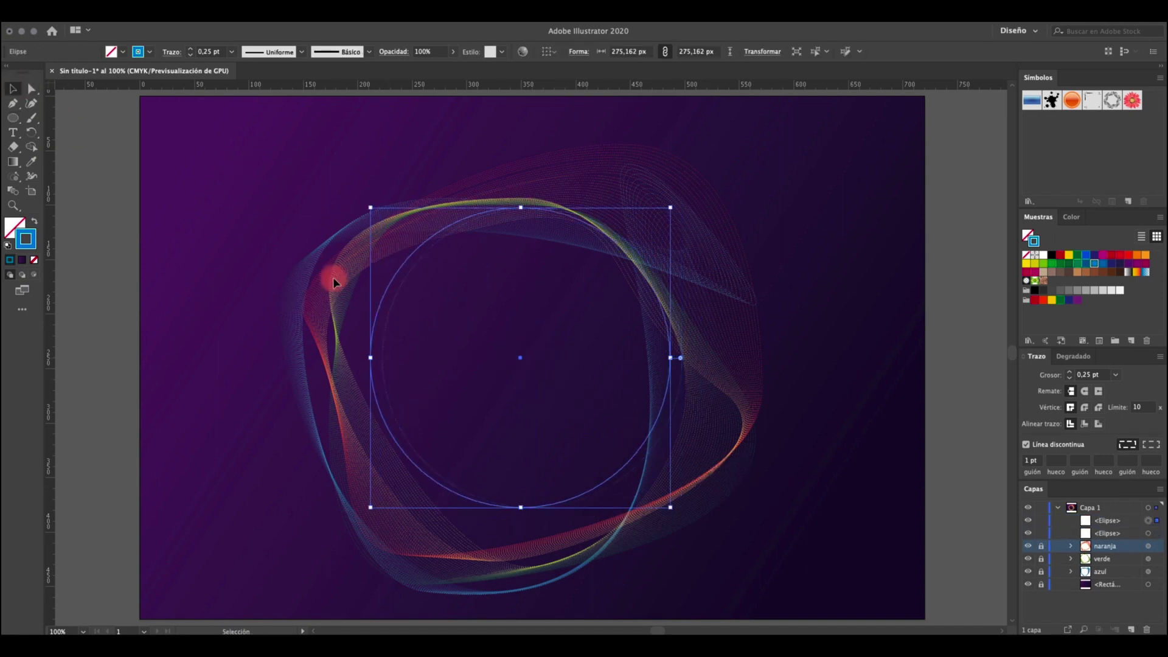
left_click_drag(371, 208, 317, 156)
Color the smaller circle's stroke magenta and the larger circle's stroke dark purple.
left_click(431, 243, "shift")
left_click(60, 327)
left_click(395, 299)
left_click(1119, 261)
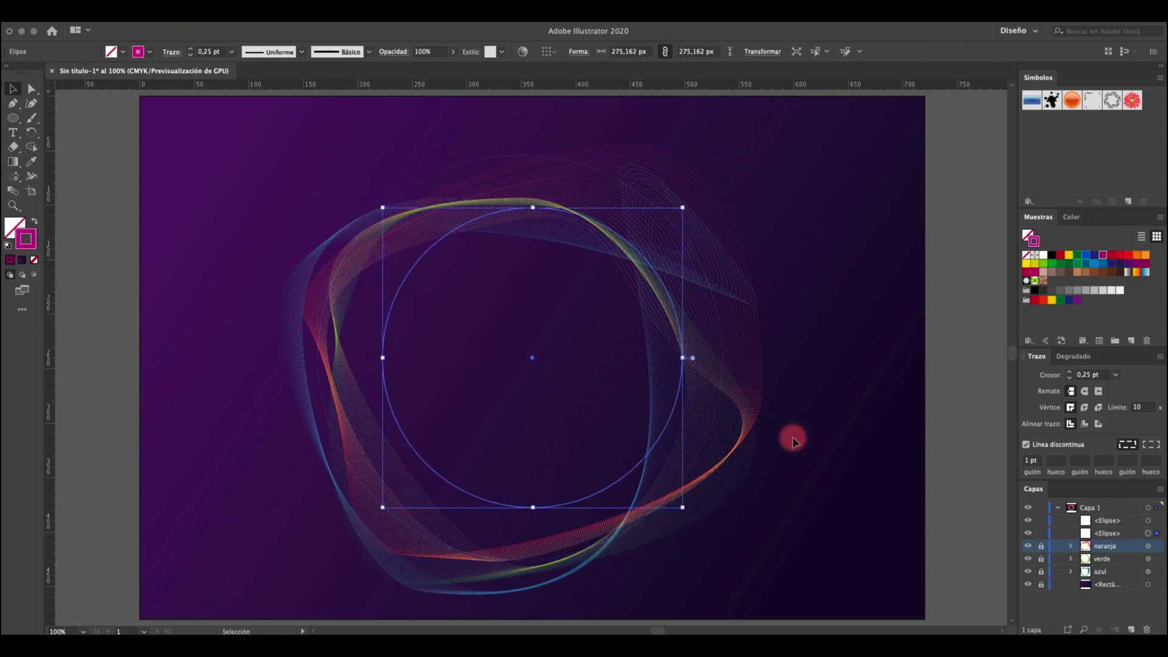
left_click(323, 379)
left_click(1146, 264)
Create a blend (Fusión) between the two new circles.
left_click(389, 324, "shift")
left_click(175, 16)
mouse_move(249, 316)
left_click(357, 321)
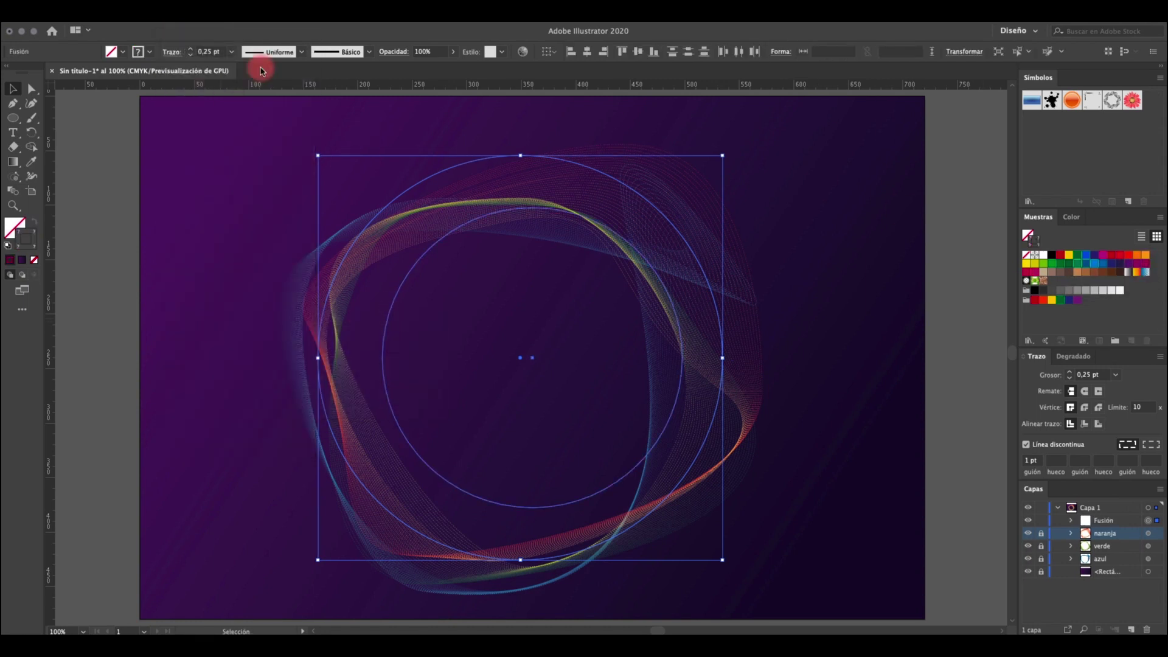
Distort the magenta inner circle by moving its left anchor to the far right side, top anchor up and bottom anchor down-right, and adjusting the bottom handle.
left_click(33, 90)
left_click(412, 345)
left_click_drag(383, 357, 718, 376)
left_click_drag(533, 208, 512, 158)
left_click_drag(533, 510, 567, 572)
left_click_drag(484, 567, 532, 585)
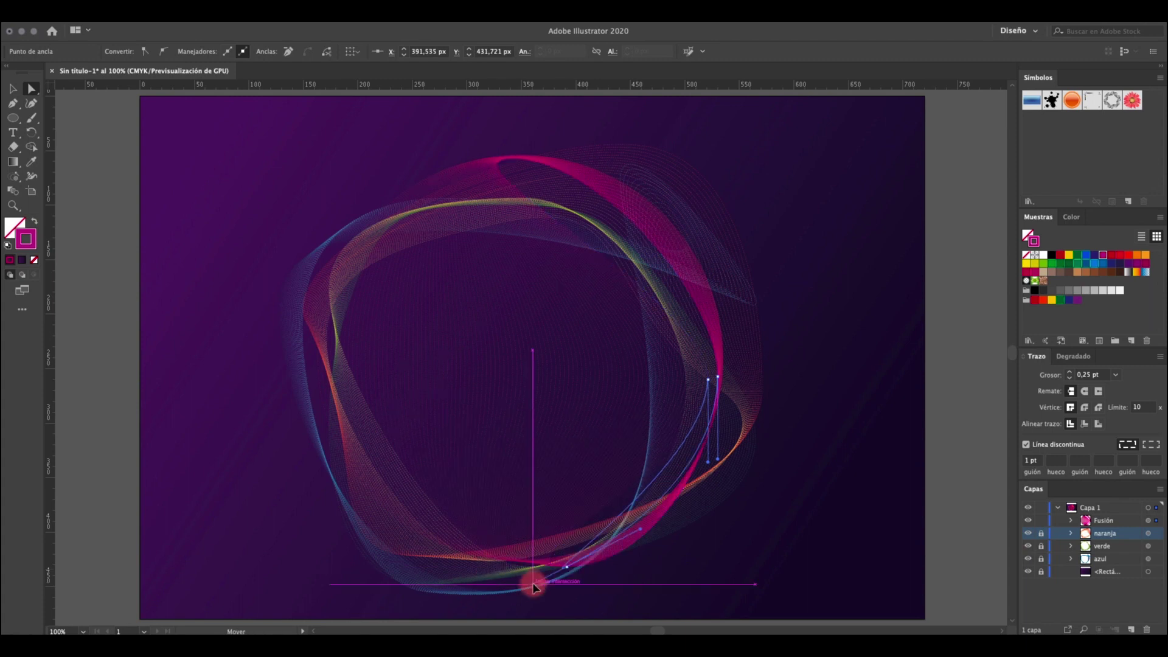
Move the whole magenta blend to the right and slightly down over the other shapes.
left_click_drag(471, 354, 466, 372)
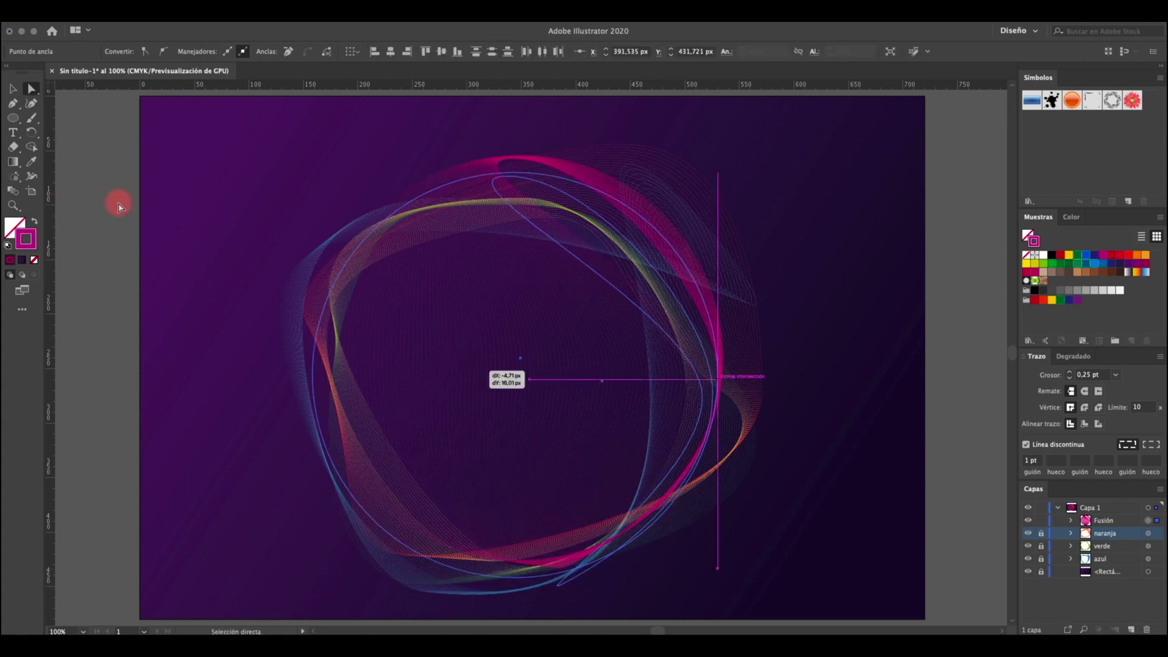
left_click(119, 204)
left_click(446, 413)
left_click_drag(512, 175, 560, 162)
Widen the magenta blend leftward to about 447.6 px and move it about 11.5 px to the right.
left_click(12, 89)
left_click_drag(360, 366, 280, 371)
left_click(100, 175)
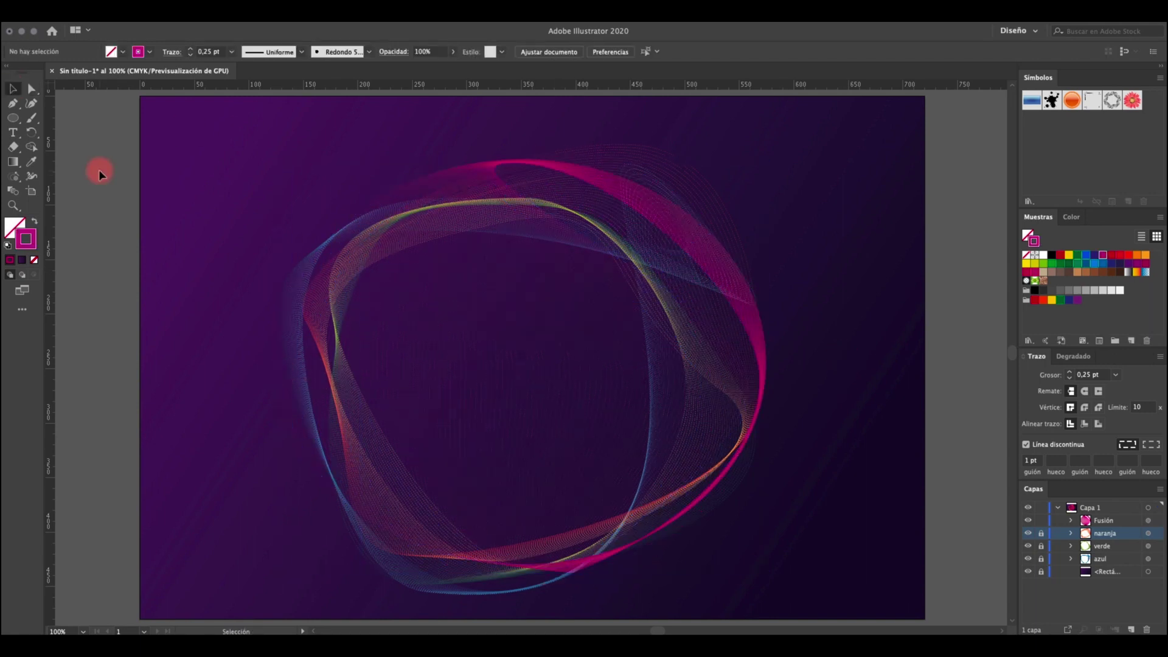
left_click(531, 451)
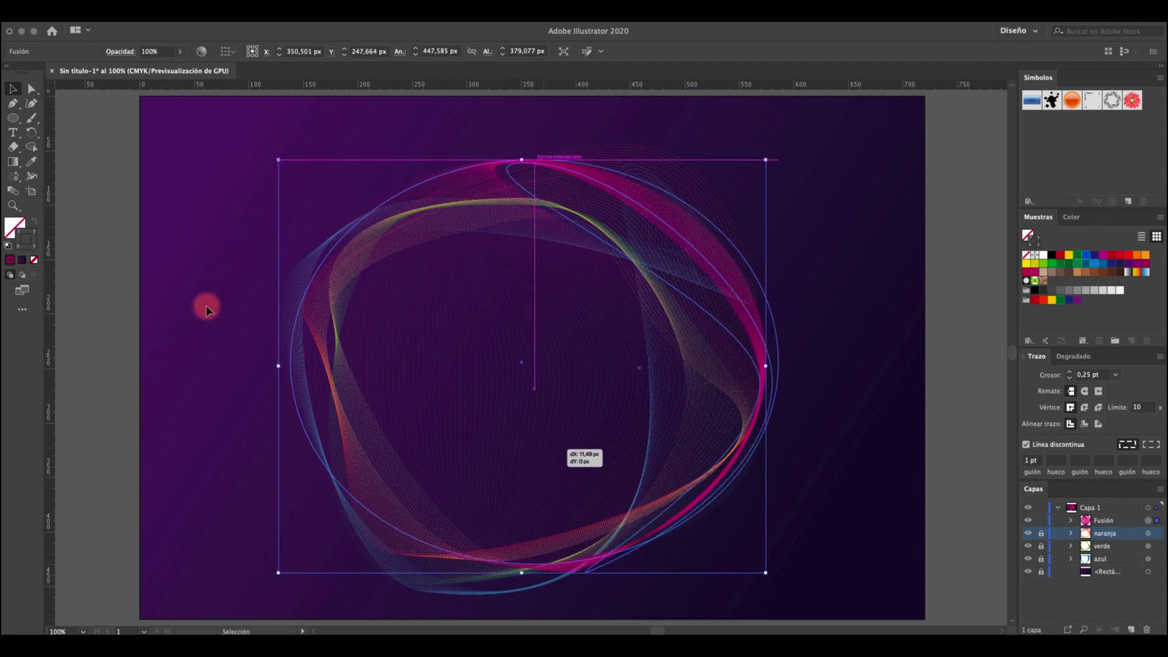
left_click(90, 378)
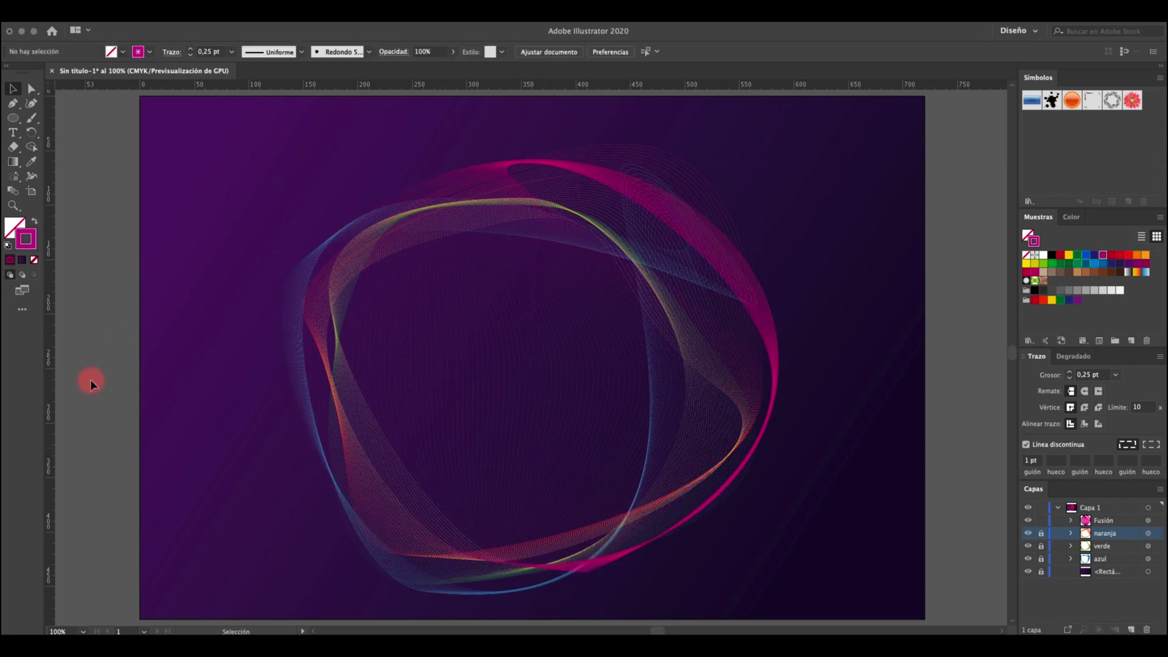
Unlock the naranja, verde and azul blends, select all four blends and enlarge them together slightly.
scroll(90, 379, "down", 4)
scroll(90, 379, "up", 1)
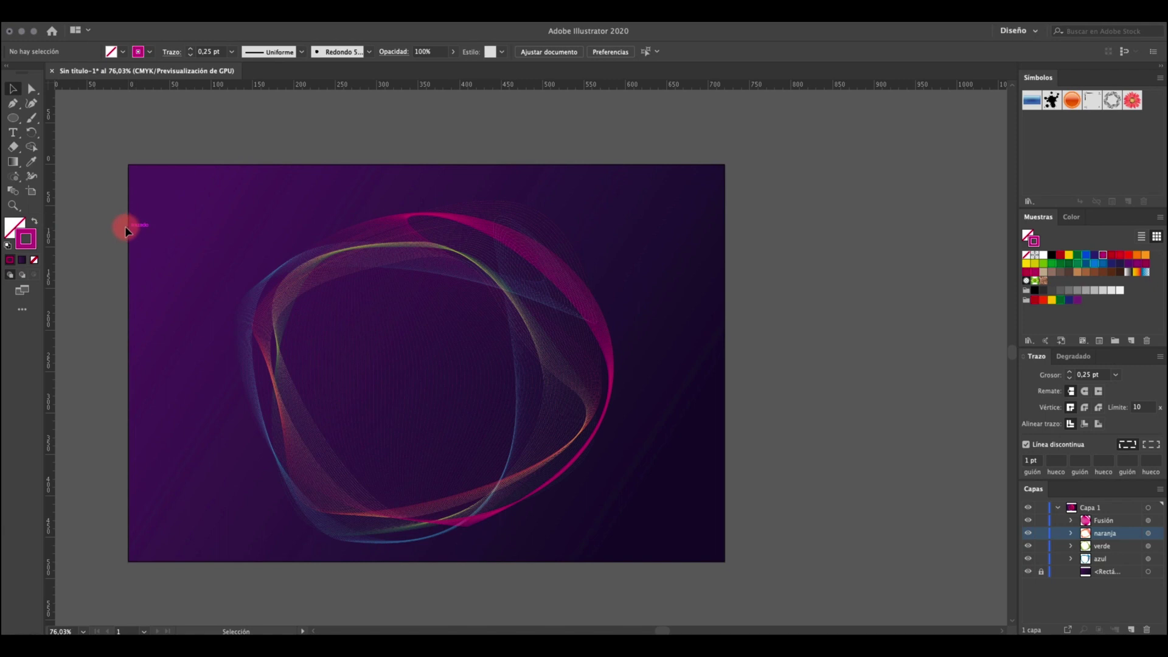
left_click_drag(126, 230, 593, 185)
left_click_drag(426, 200, 435, 175)
Add a layer named flare above Capa 1 and draw a circle about 3.3 px in diameter beside the azul shape's left edge.
left_click(230, 242)
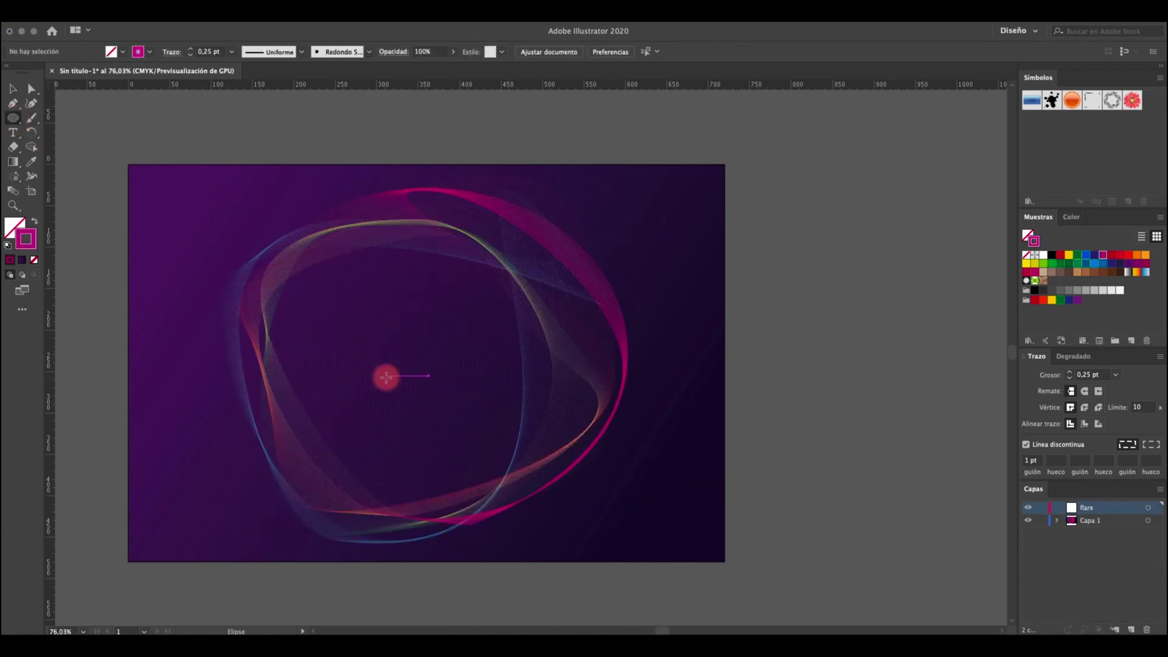
scroll(386, 378, "up", 6)
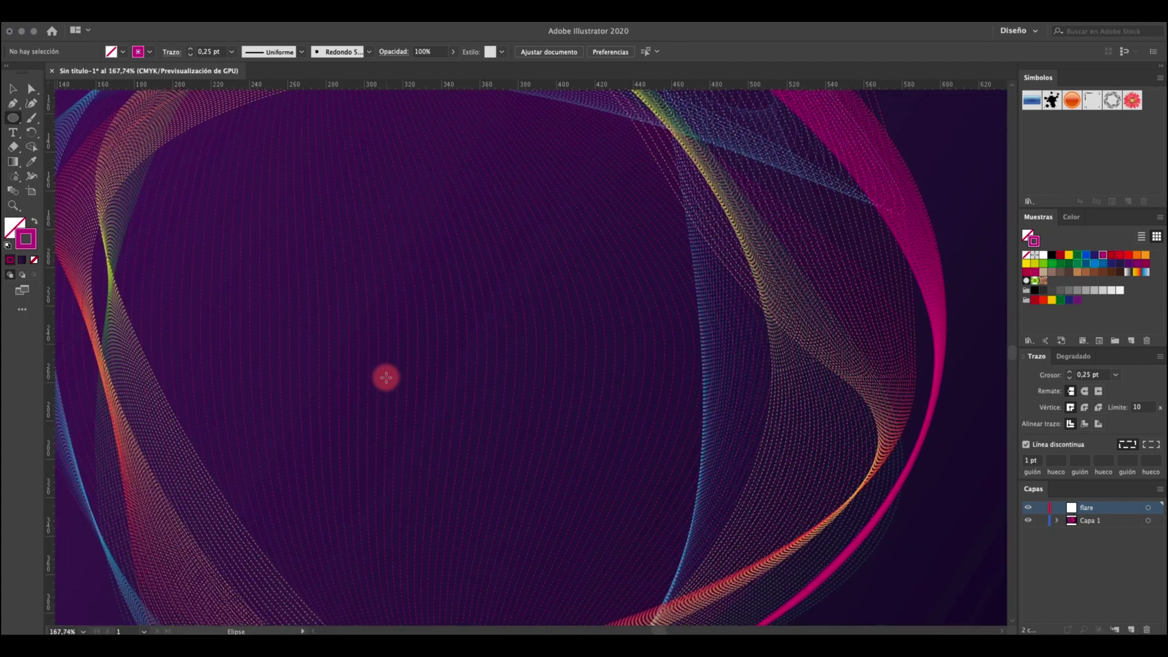
scroll(386, 378, "left", 2)
scroll(386, 378, "left", 4)
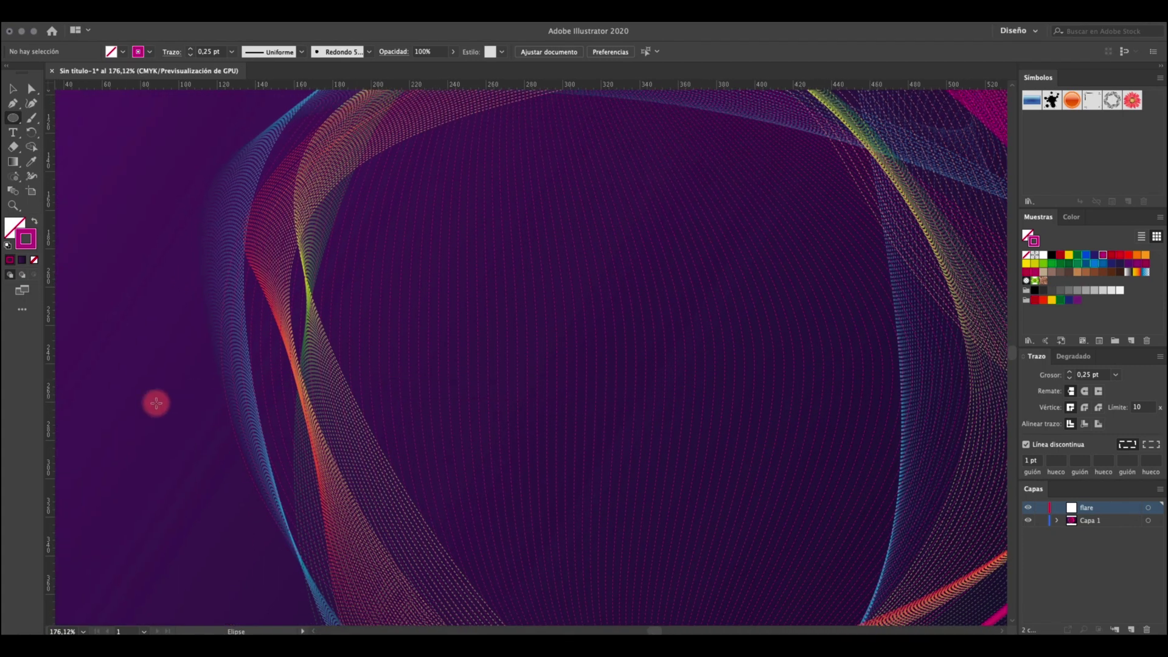
scroll(243, 422, "up", 1)
scroll(243, 422, "up", 5)
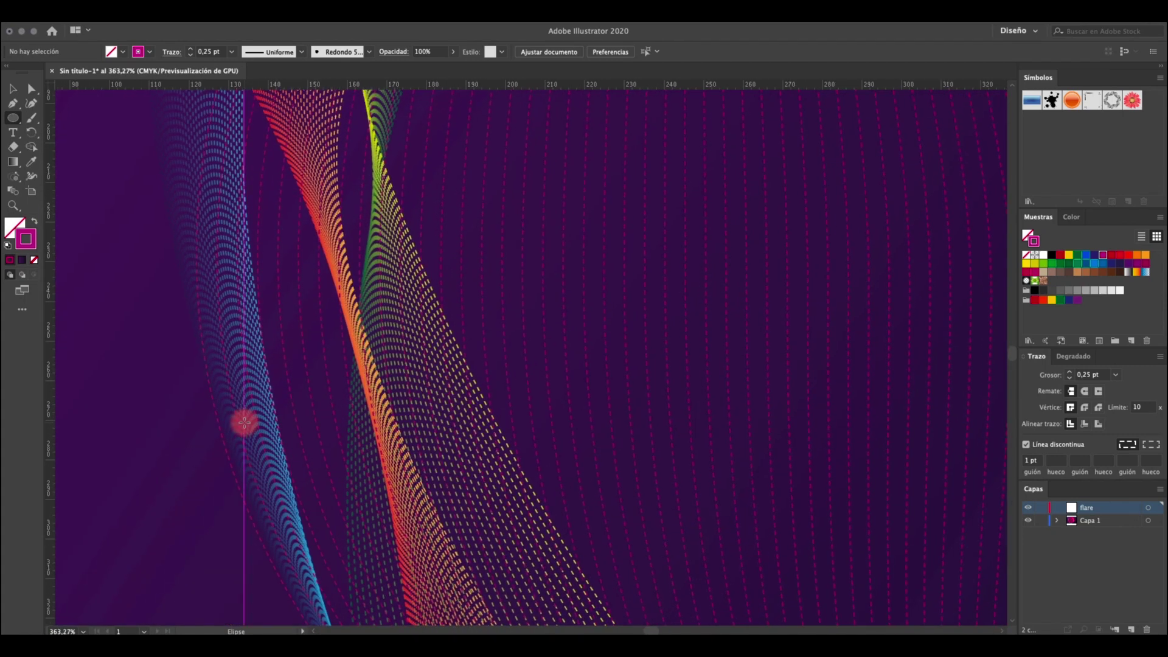
left_click_drag(183, 423, 195, 433)
Remove the small circle's stroke and fill it with a linear gradient.
scroll(185, 432, "up", 1)
scroll(184, 432, "up", 6)
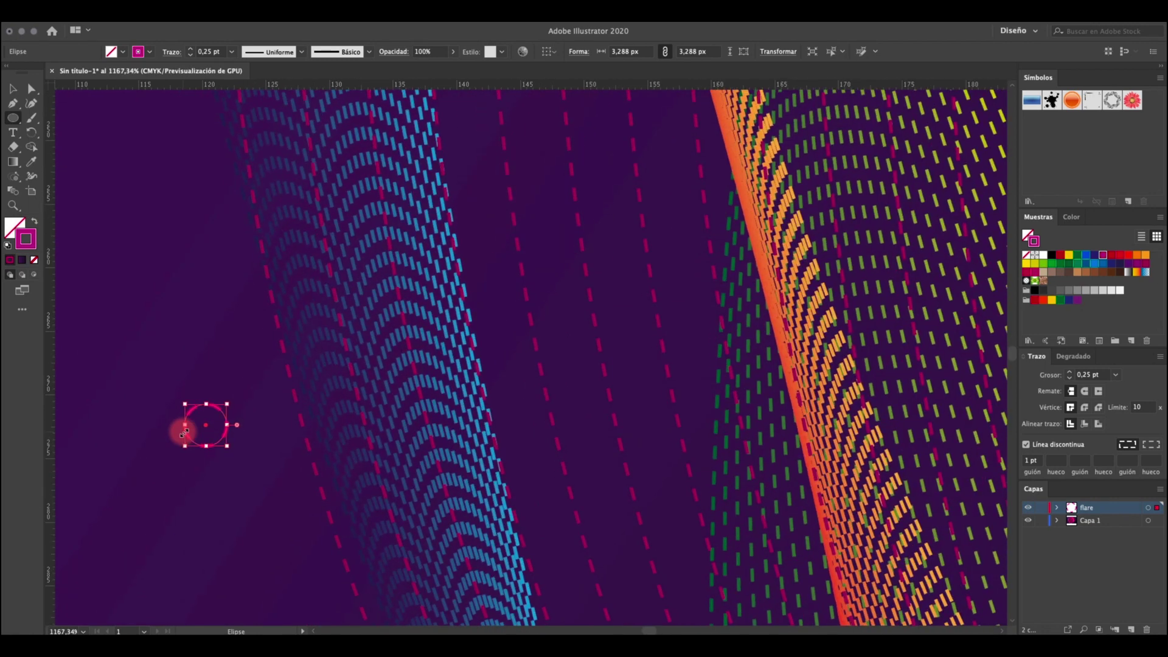
left_click(33, 260)
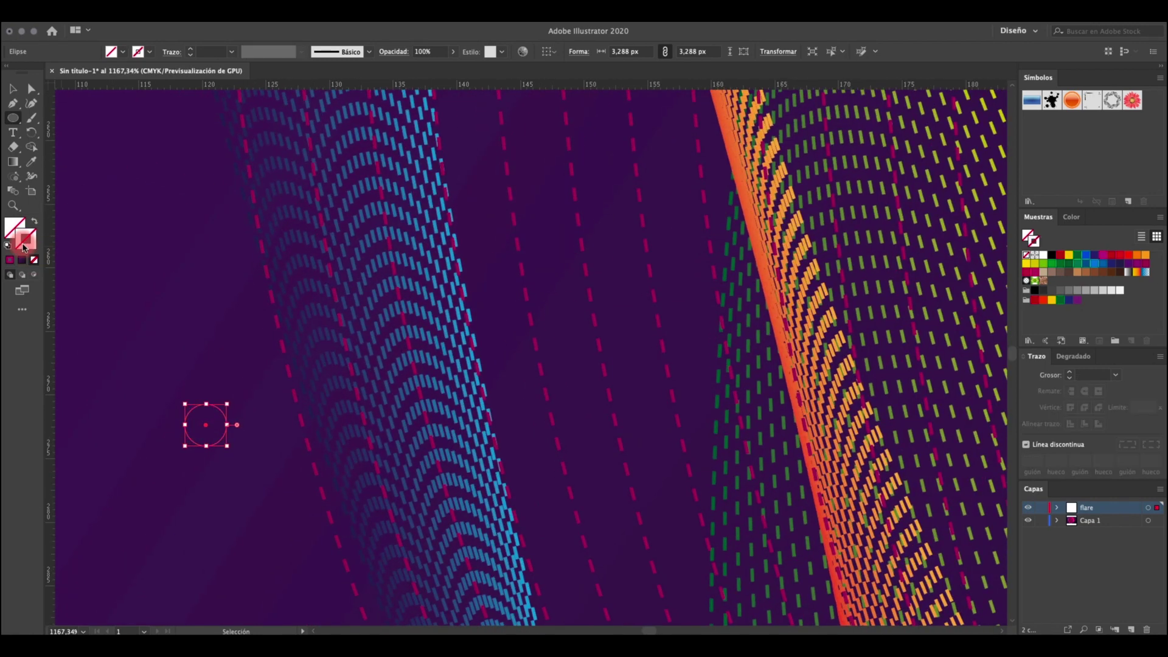
left_click(13, 226)
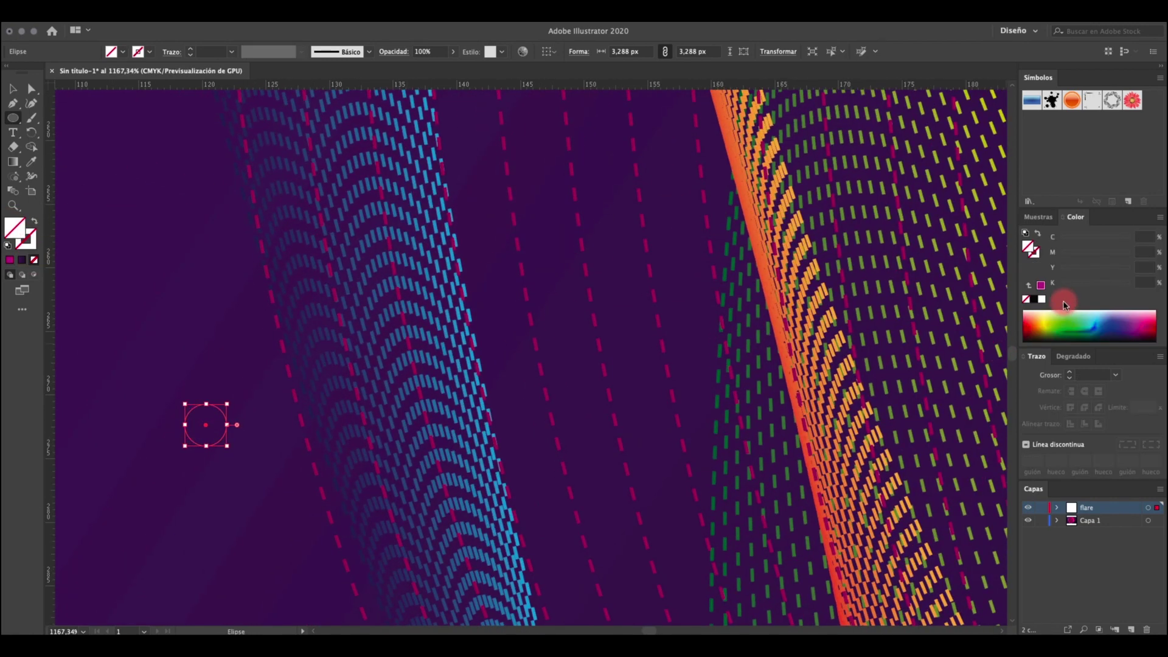
left_click(1074, 358)
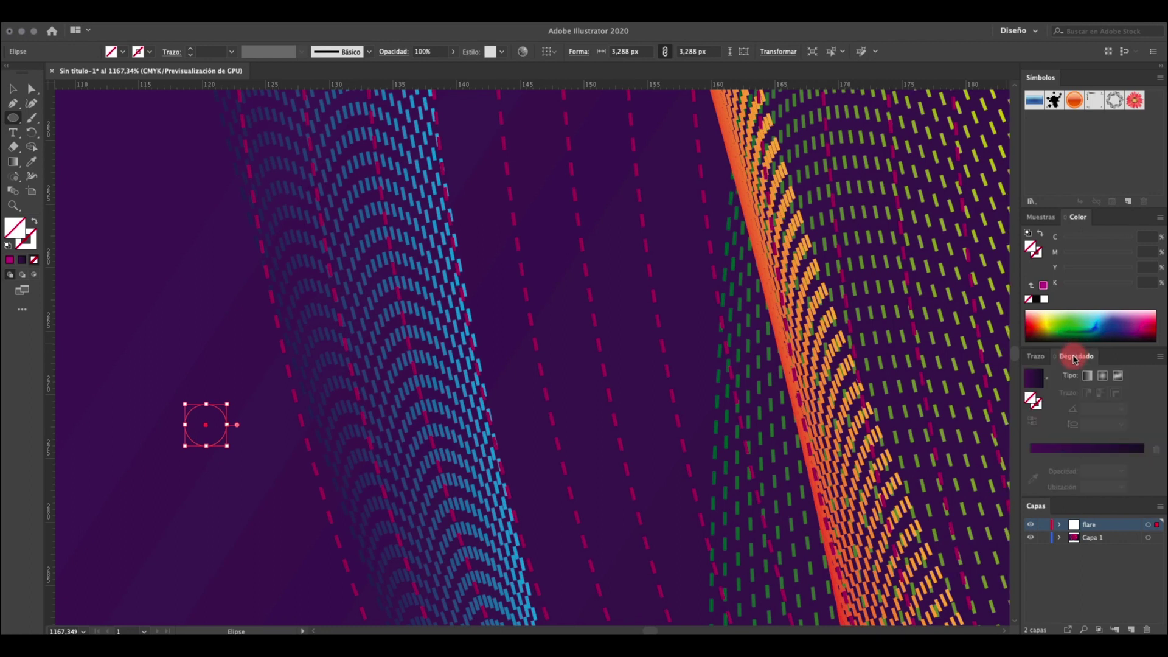
left_click(1088, 449)
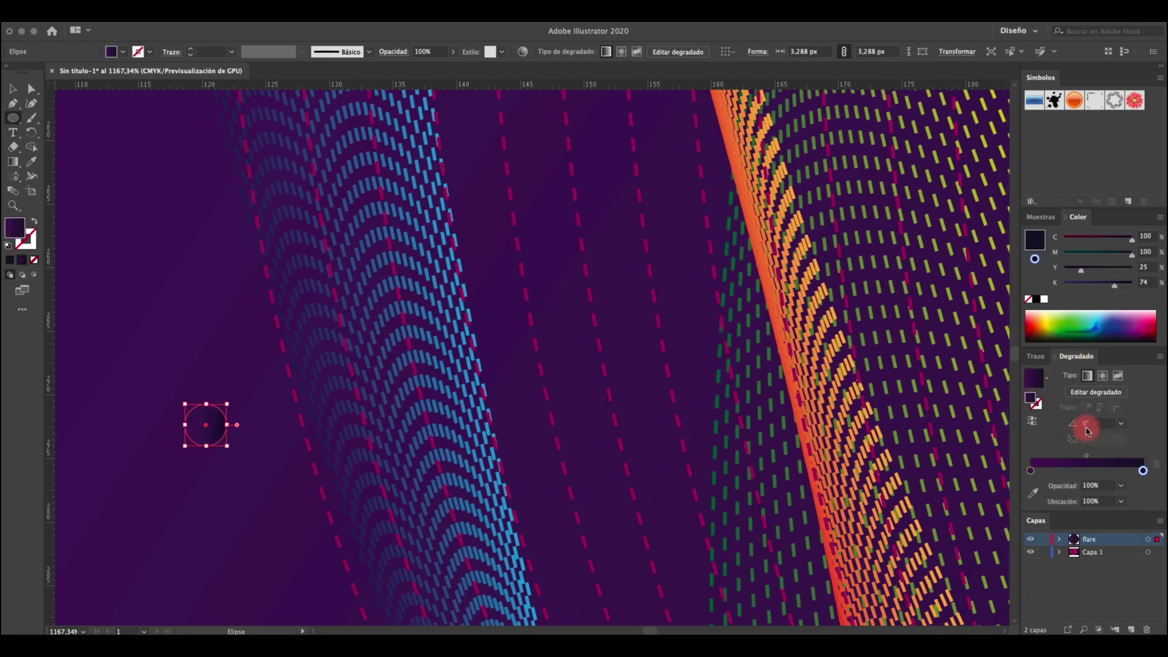
Set the circle's gradient stops to yellow at 0% and red at 100%, and change its type to radial.
left_click(1041, 218)
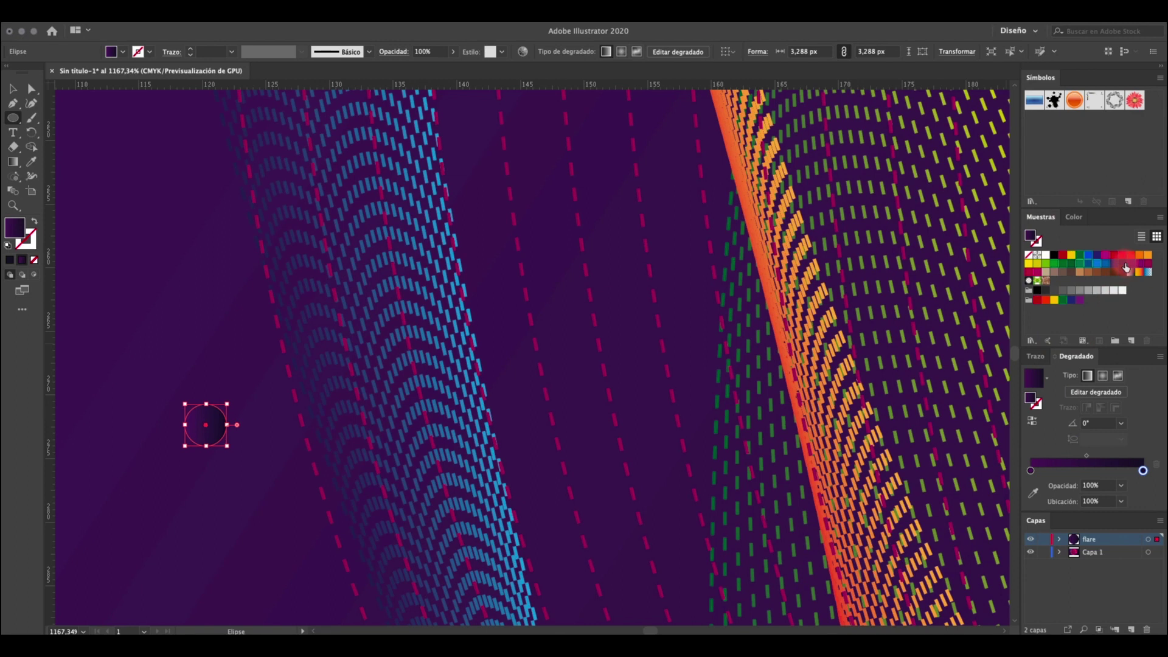
left_click_drag(1030, 266, 1032, 473)
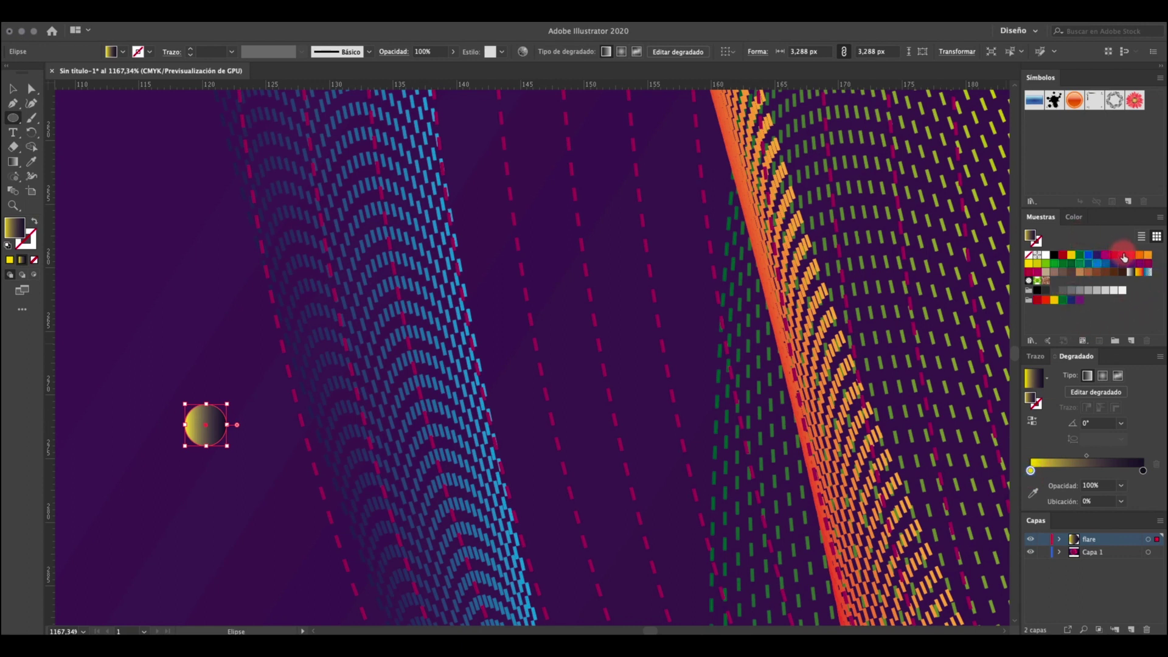
left_click_drag(1130, 258, 1144, 475)
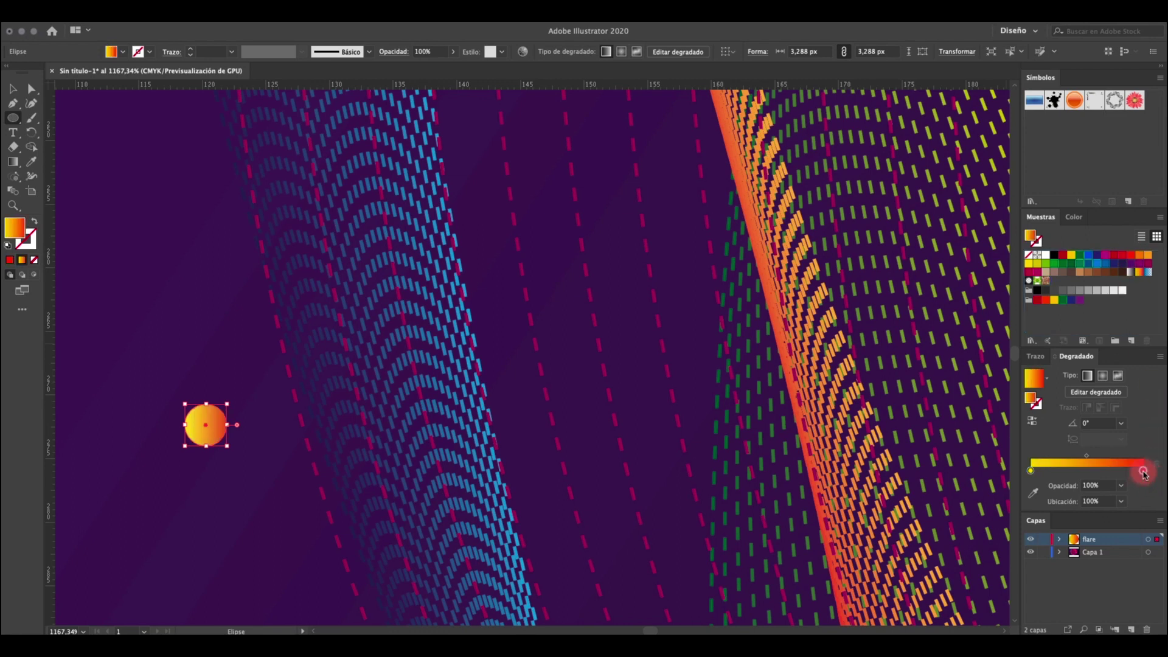
left_click(1103, 377)
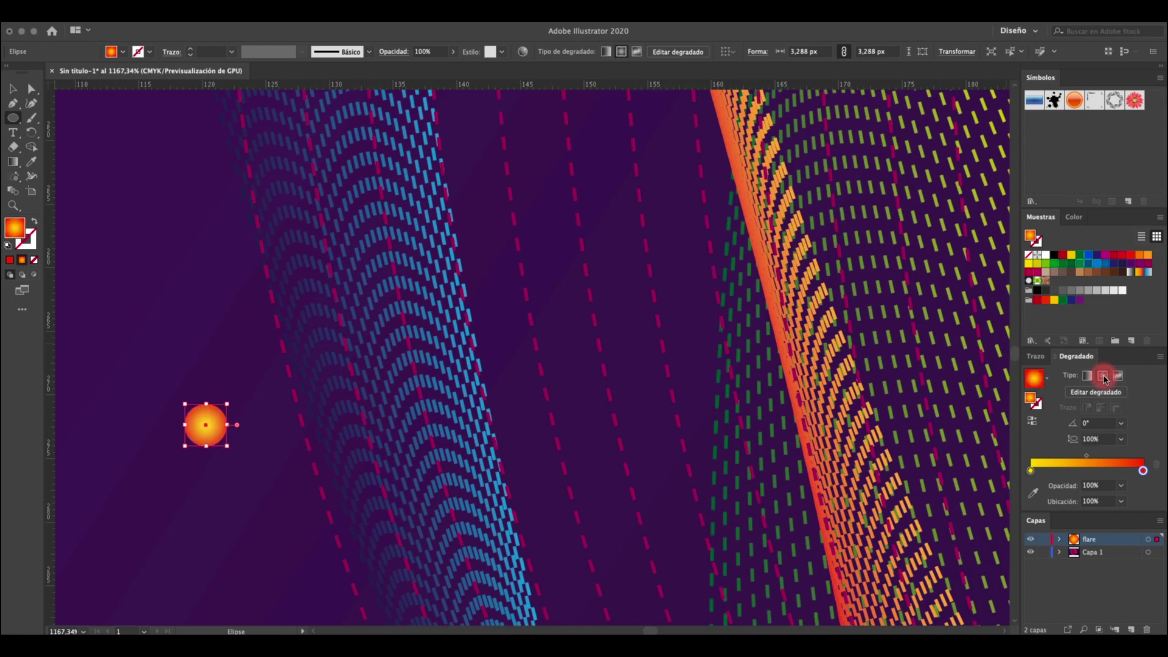
Shrink the circle's radial gradient so it ends inside the edge, and set the red stop's opacity to 0%.
left_click(11, 162)
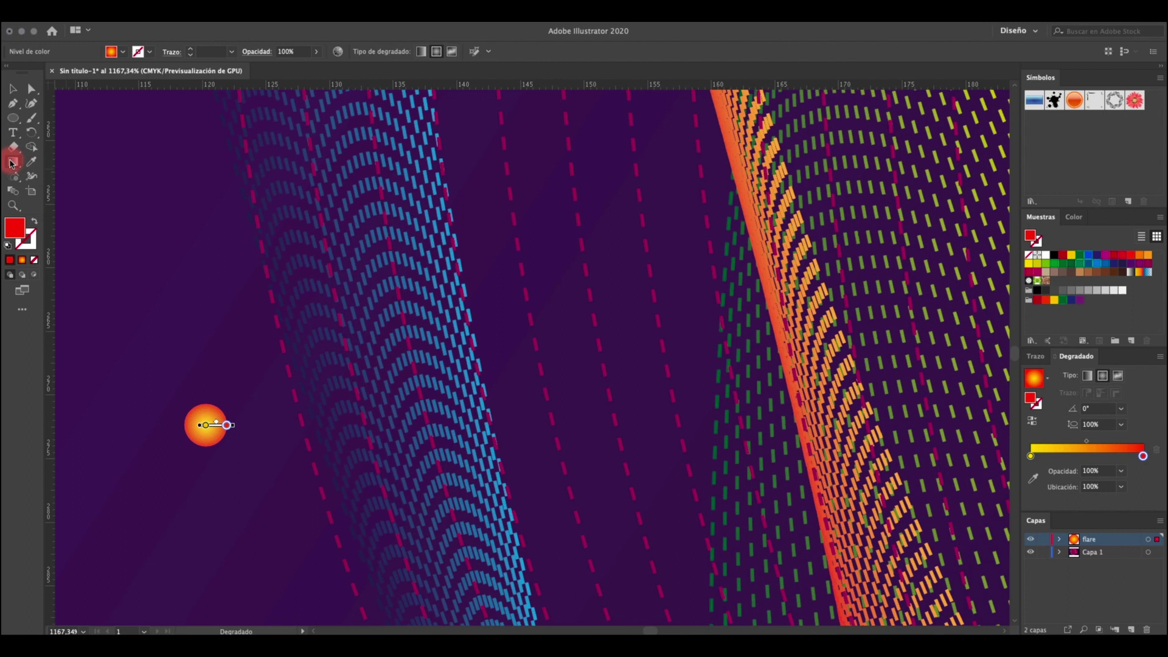
scroll(213, 424, "up", 10)
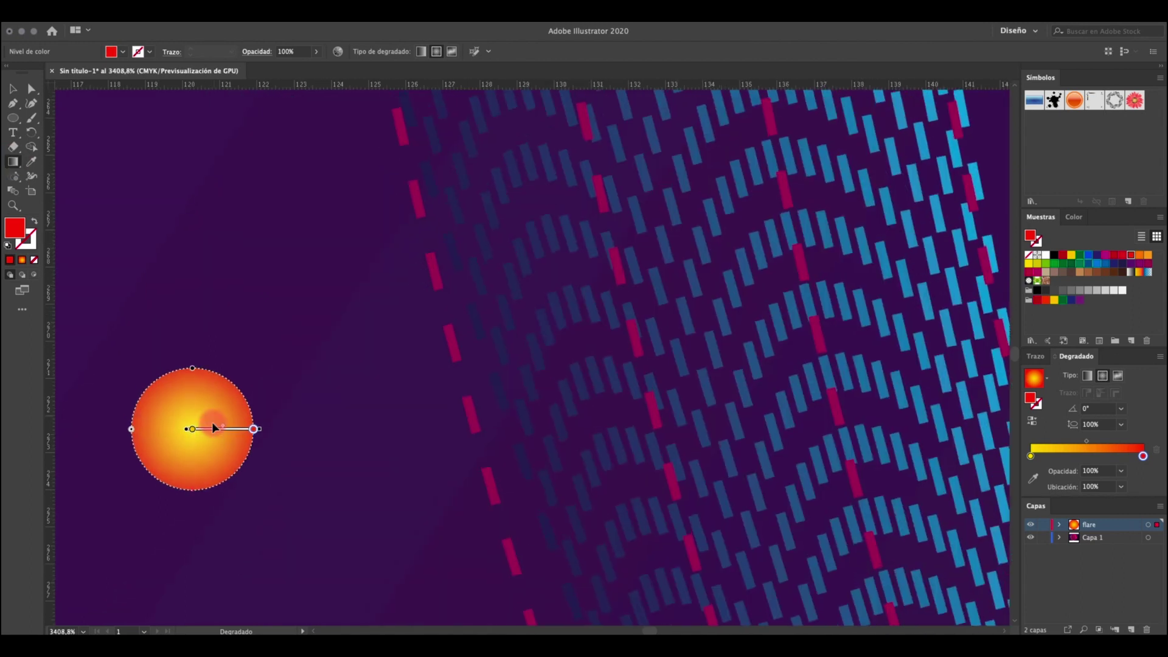
left_click_drag(262, 429, 263, 429)
scroll(262, 429, "up", 10)
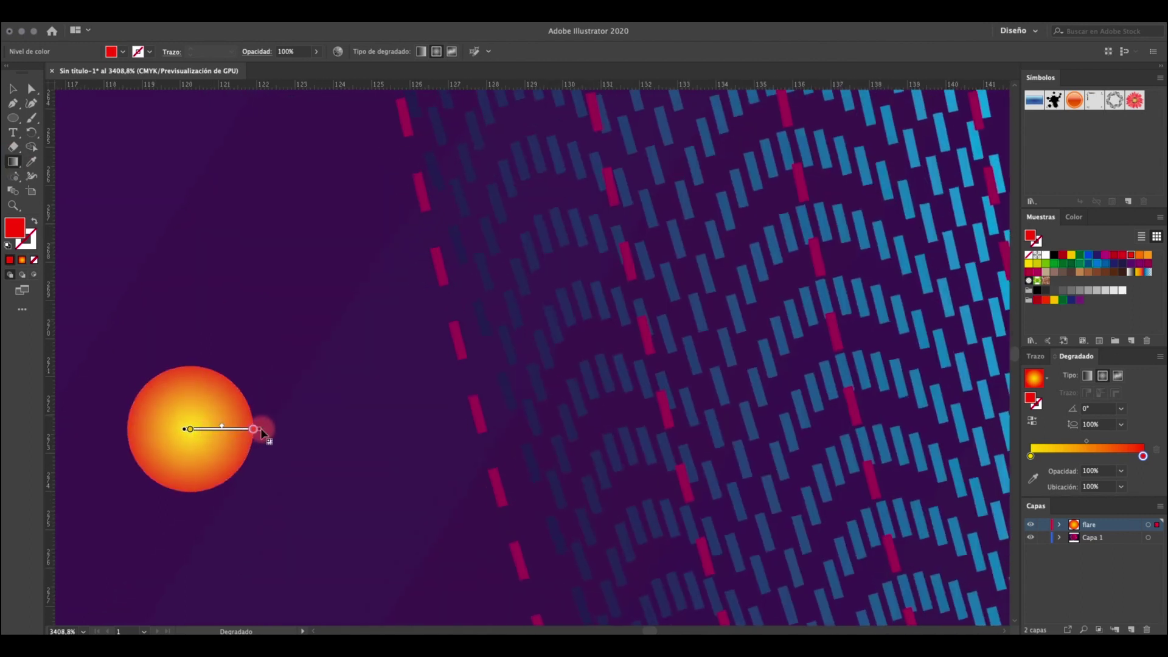
scroll(268, 430, "left", 3)
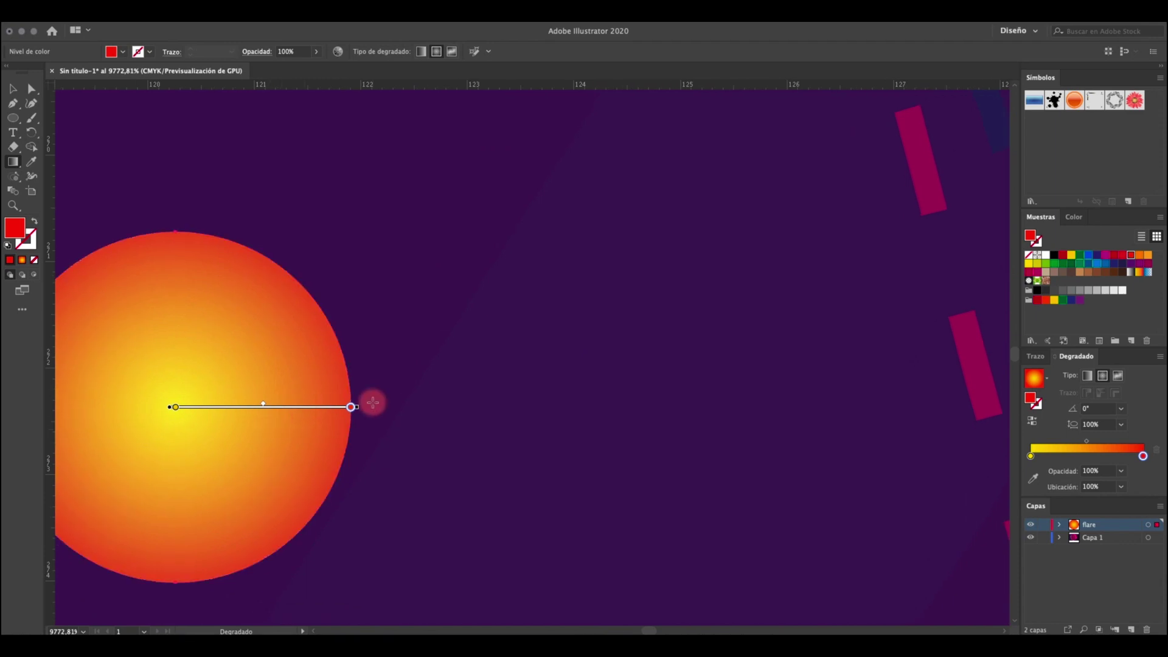
left_click_drag(358, 411, 310, 414)
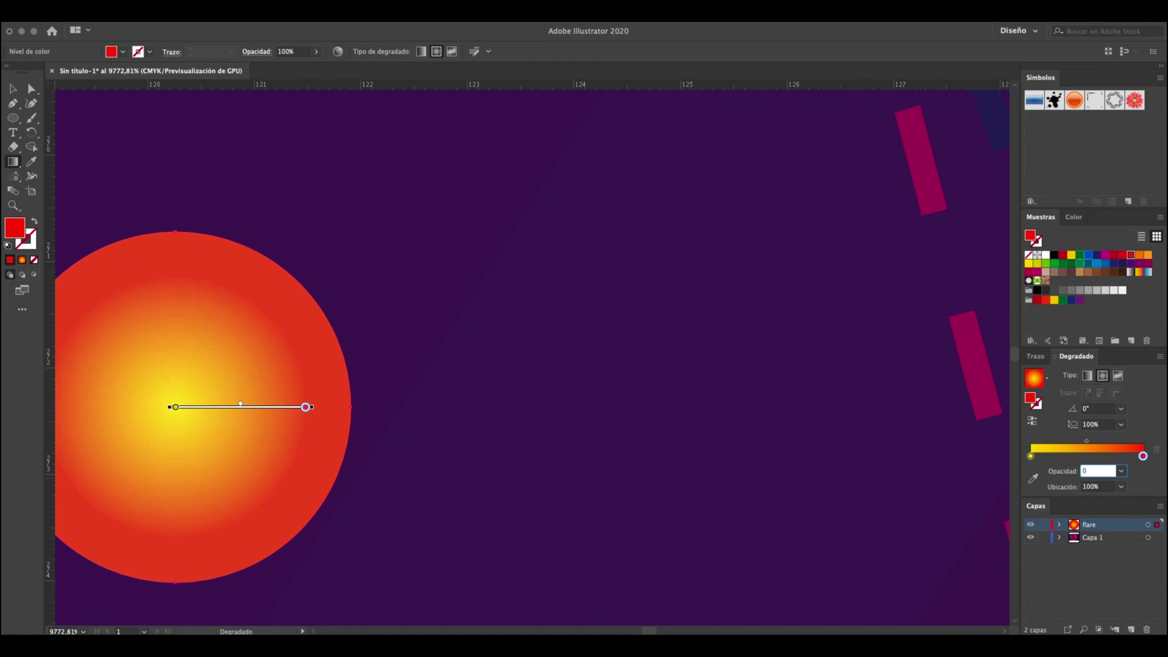
key("Return")
key("v")
left_click(13, 89)
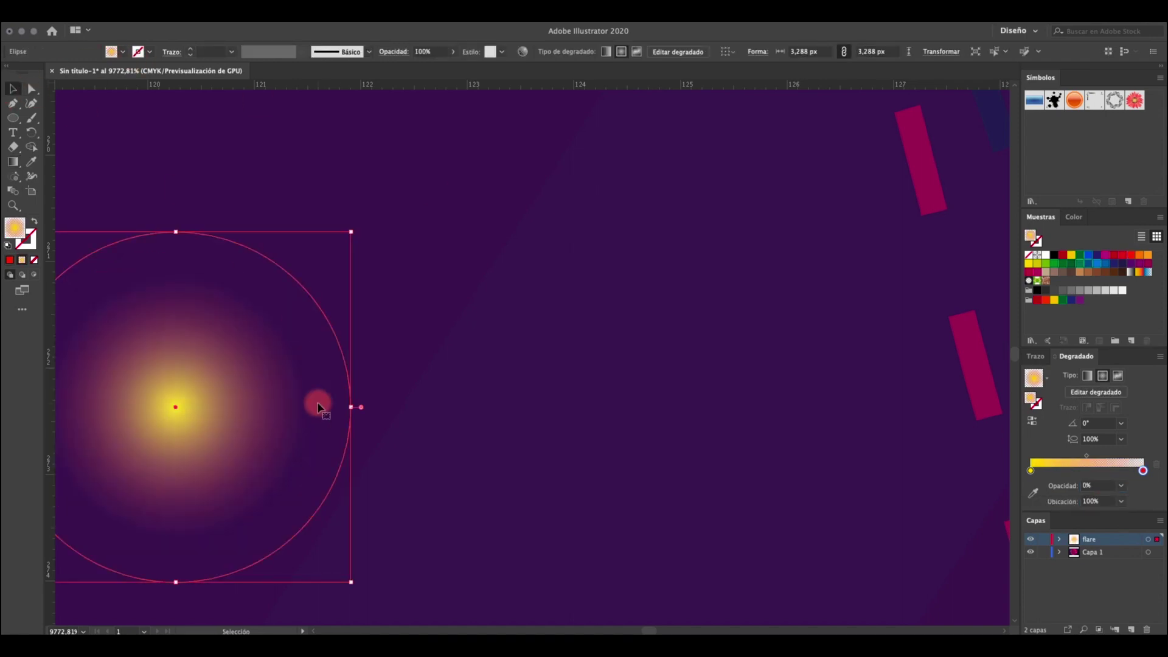
Save the glowing orange circle as a dynamic symbol named falre naranja with Clip de película as the export type.
scroll(317, 404, "down", 6)
scroll(318, 403, "down", 6)
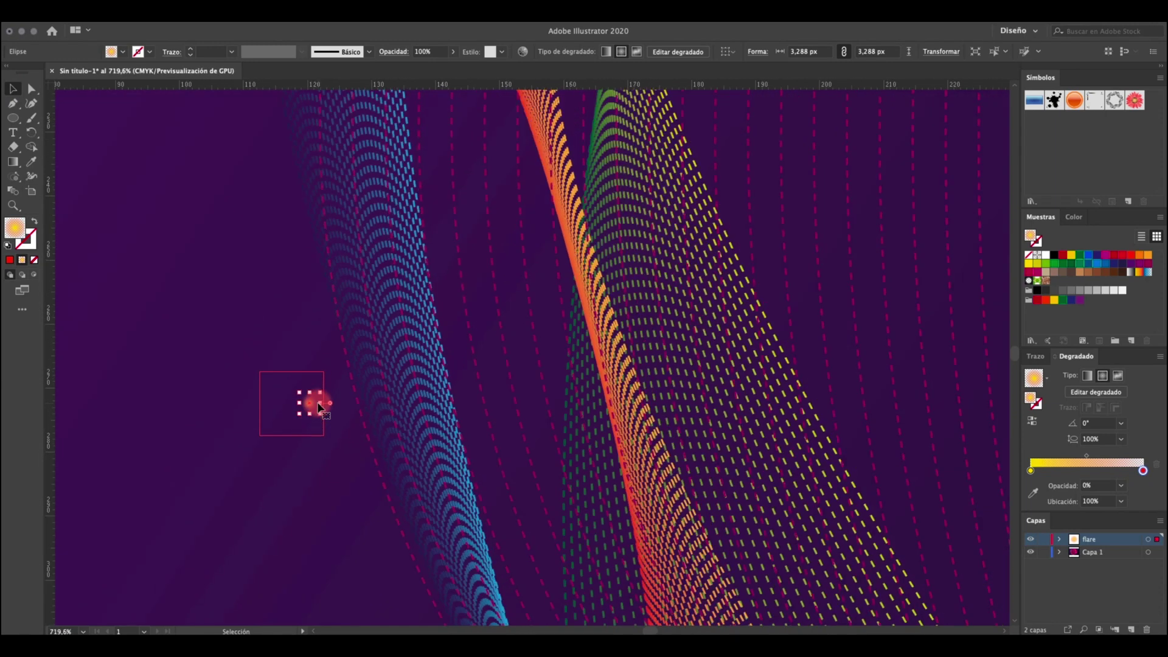
scroll(318, 405, "down", 6)
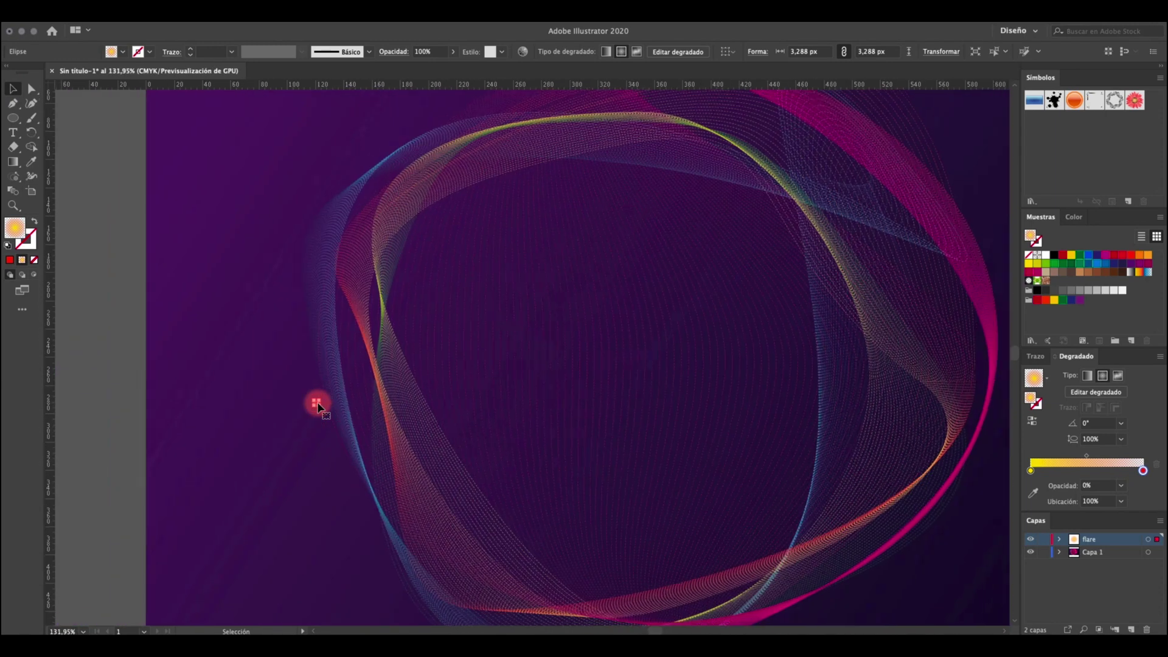
scroll(317, 404, "down", 1)
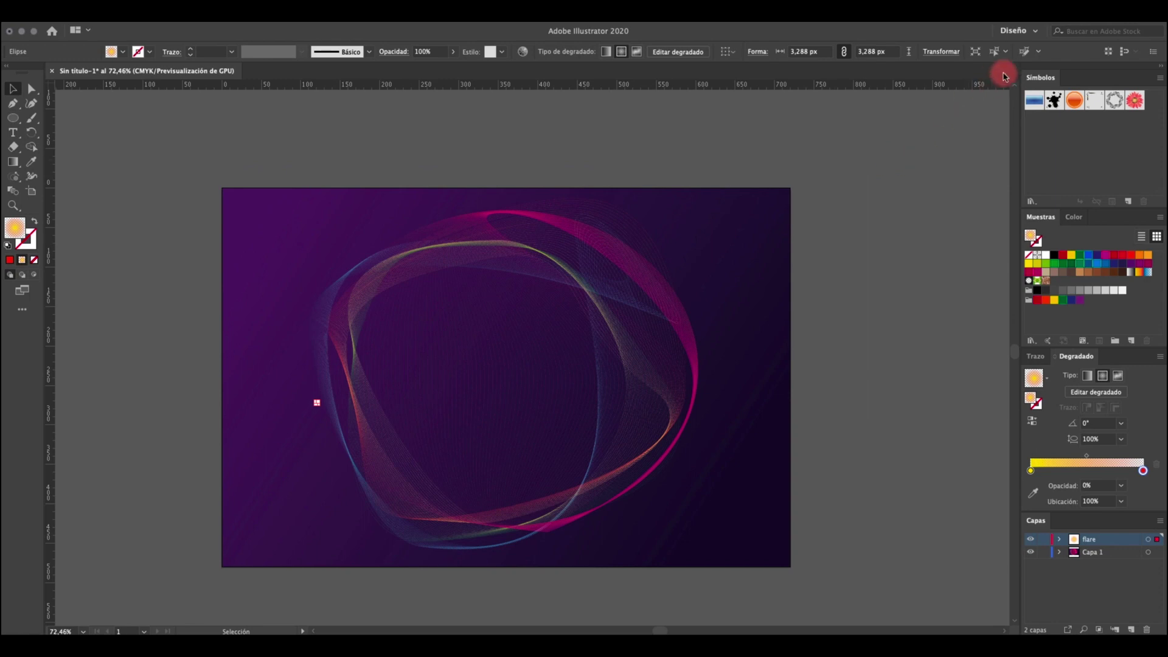
scroll(332, 429, "up", 7)
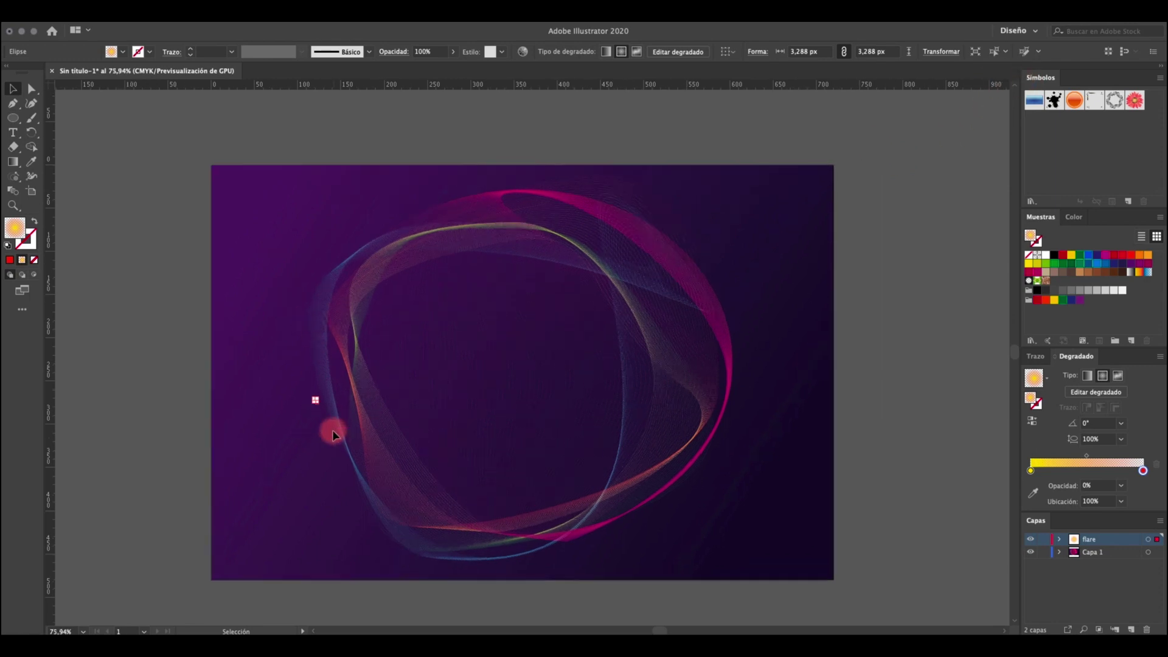
scroll(333, 430, "left", 1)
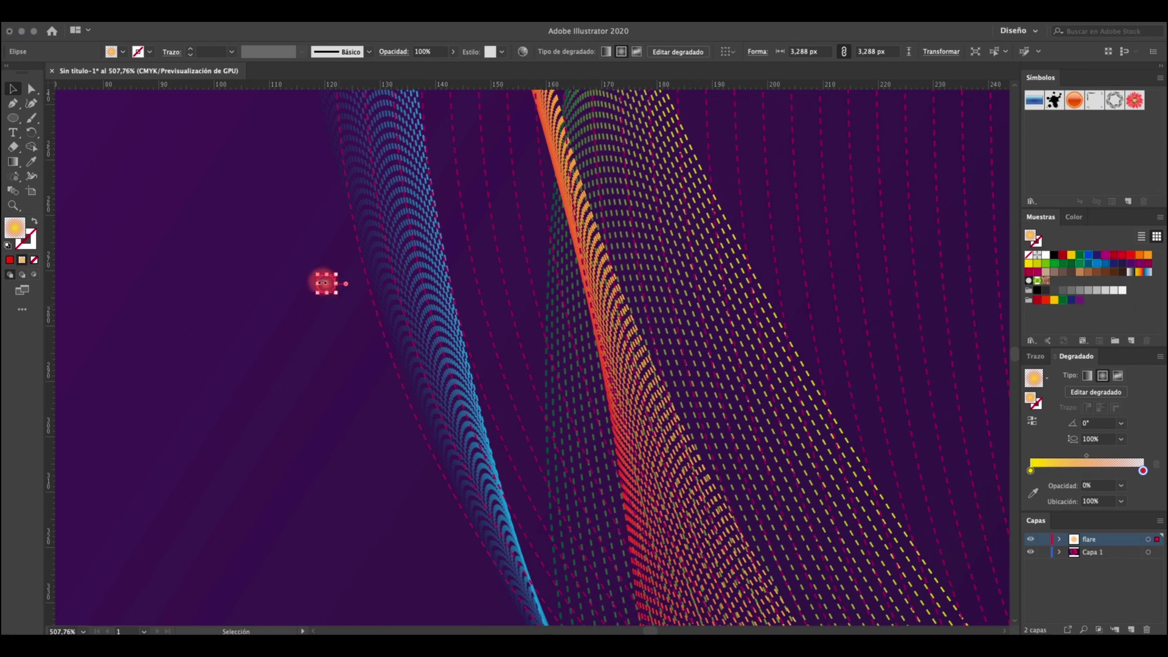
scroll(325, 288, "up", 4)
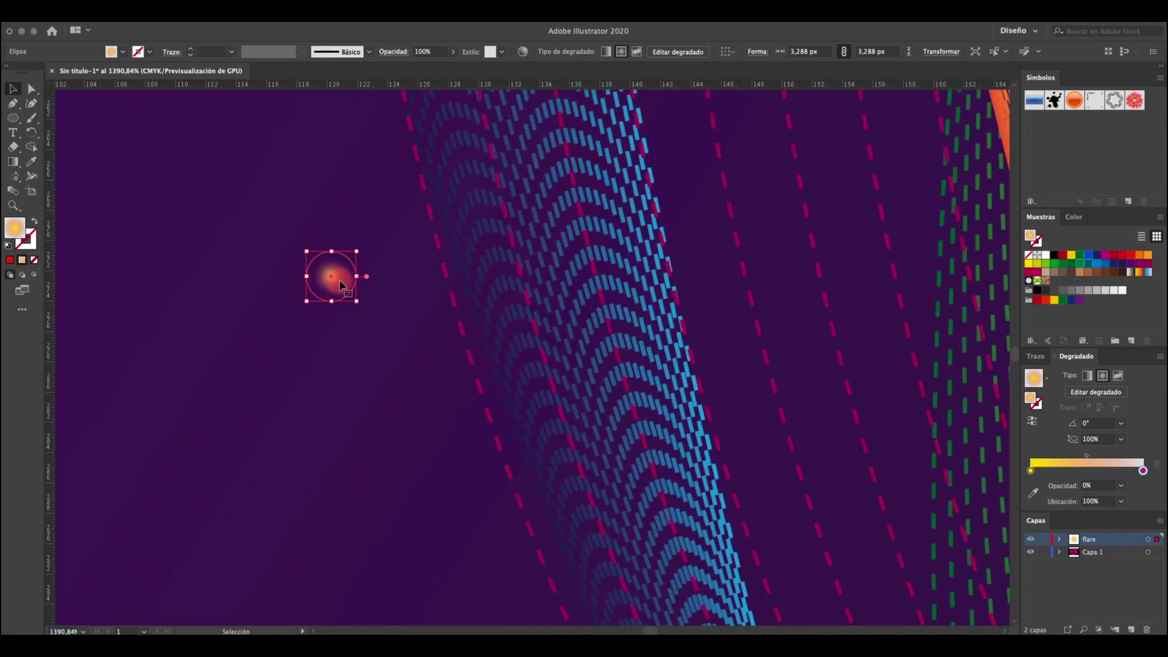
left_click_drag(341, 285, 1075, 144)
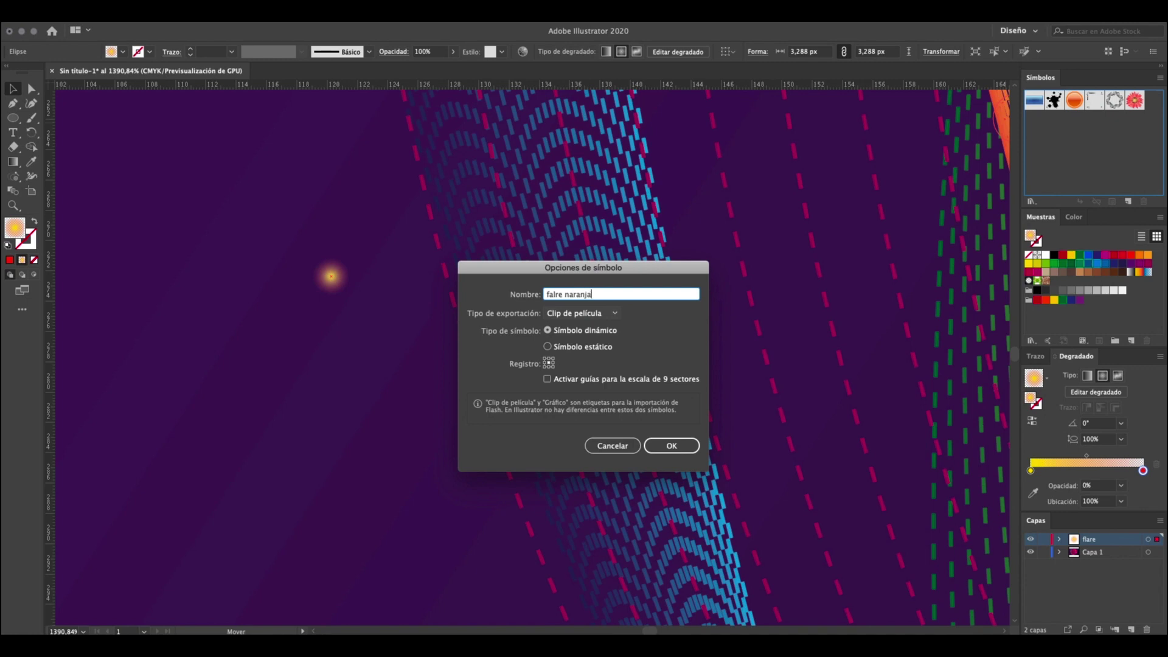
key("Return")
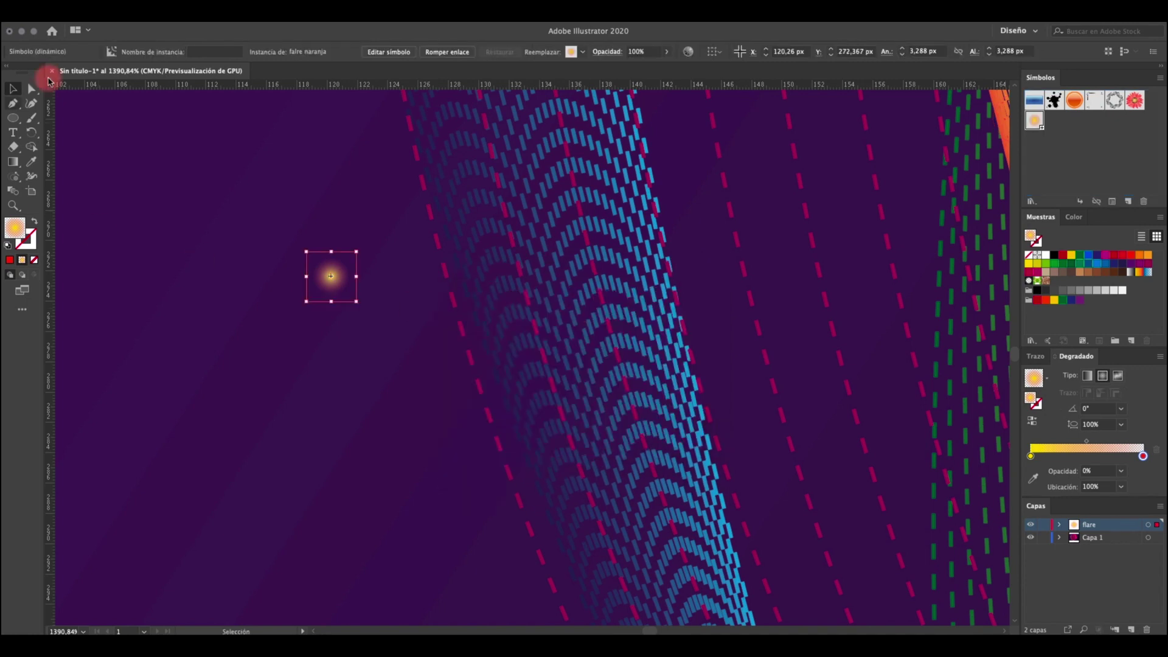
Spray the orange flare symbol all around the ring of blends with the Symbol Sprayer tool.
scroll(234, 341, "down", 12)
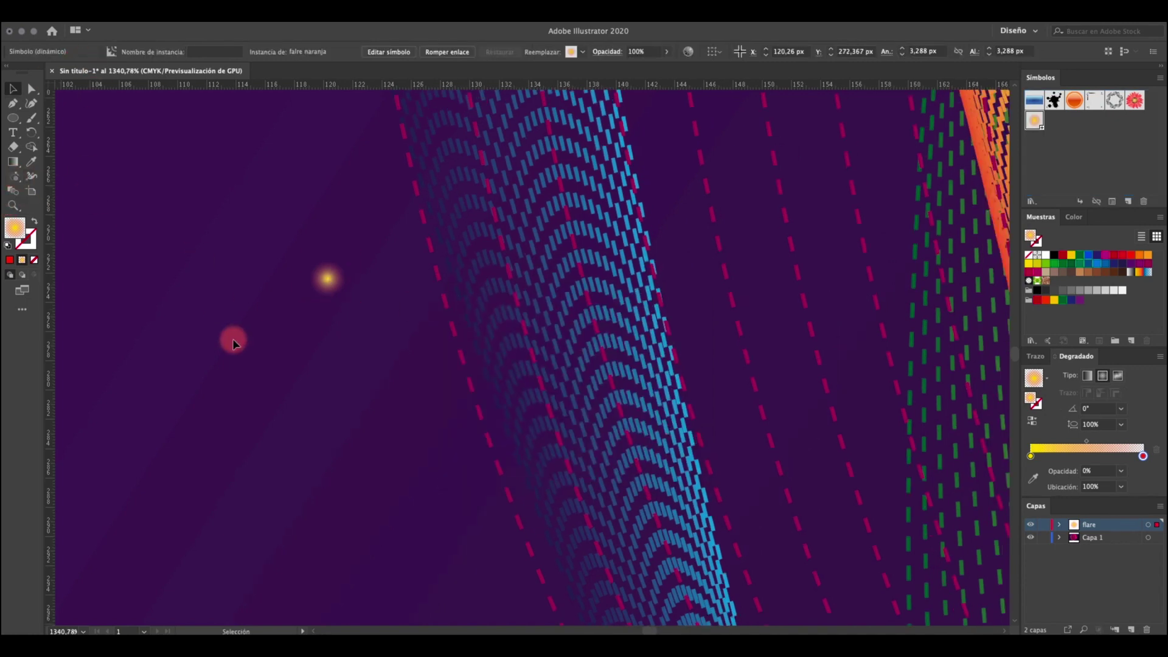
scroll(234, 344, "up", 2)
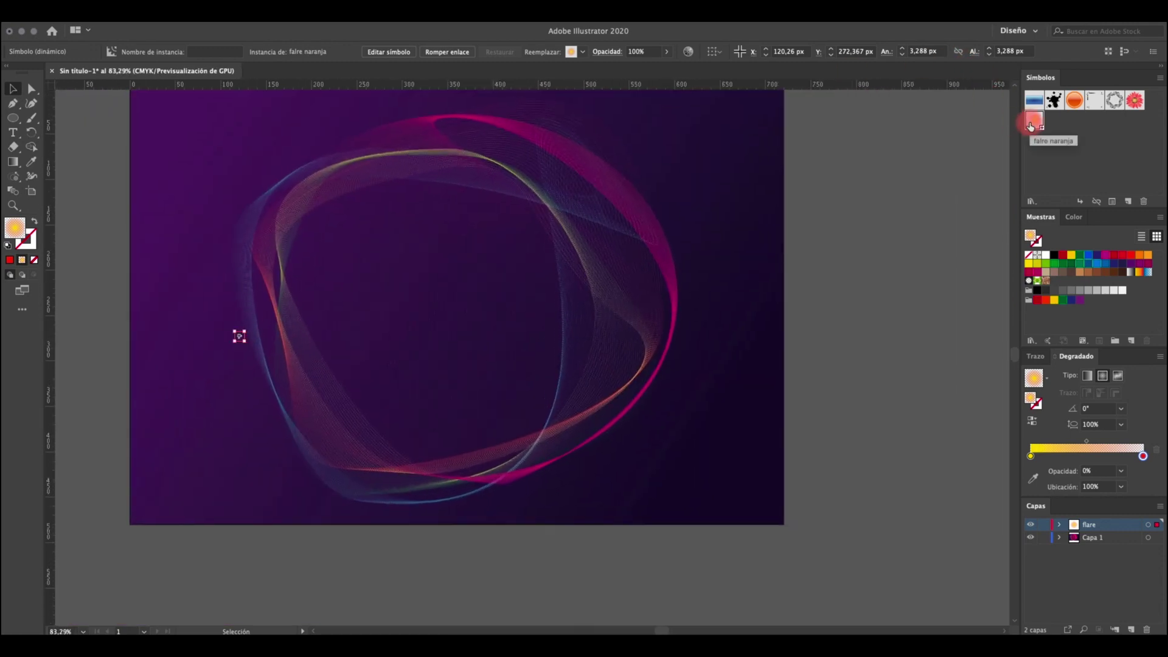
left_click(13, 177)
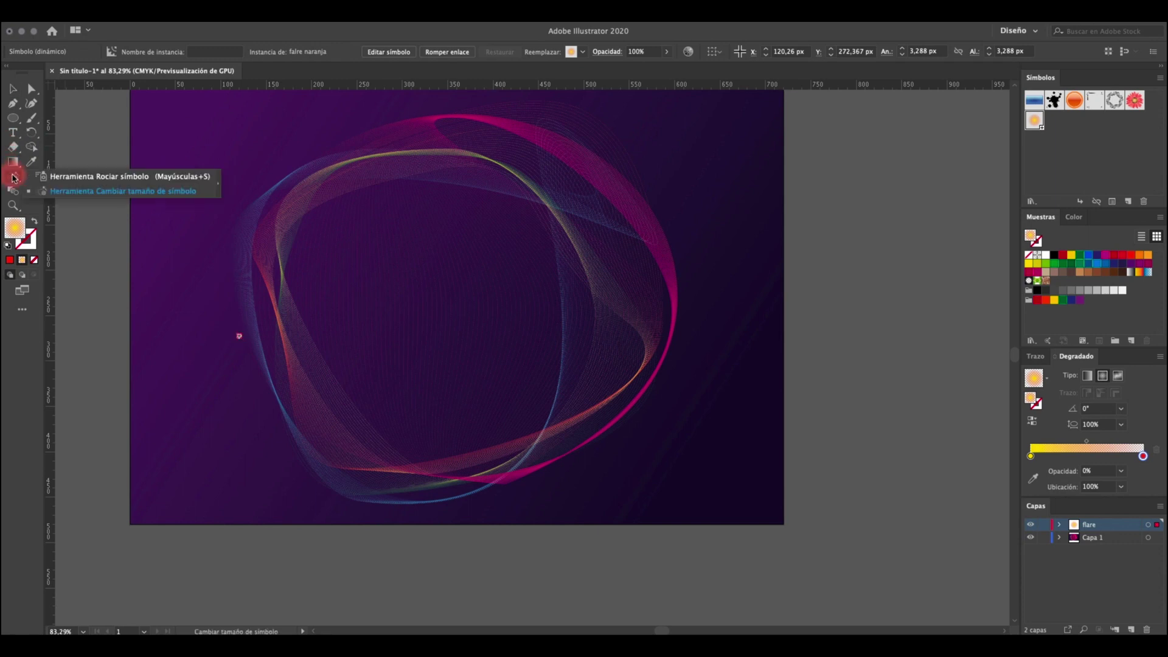
left_click(52, 178)
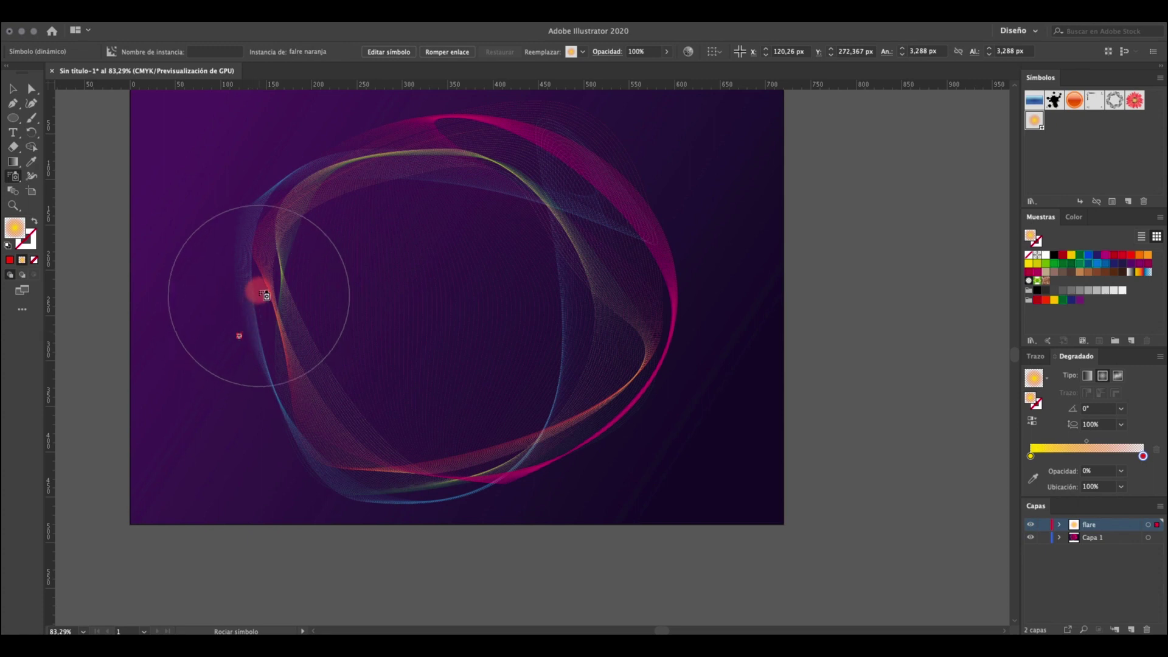
mouse_move(263, 271)
left_mouse_down()
mouse_move(304, 429)
mouse_move(357, 460)
mouse_move(421, 470)
mouse_move(534, 445)
mouse_move(638, 378)
mouse_move(659, 331)
mouse_move(603, 146)
mouse_move(554, 118)
mouse_move(477, 118)
mouse_move(329, 178)
mouse_move(267, 235)
mouse_move(259, 261)
mouse_move(284, 286)
mouse_move(274, 285)
mouse_move(284, 230)
mouse_move(282, 242)
mouse_move(326, 200)
mouse_move(271, 248)
mouse_move(275, 218)
mouse_move(267, 246)
left_mouse_up()
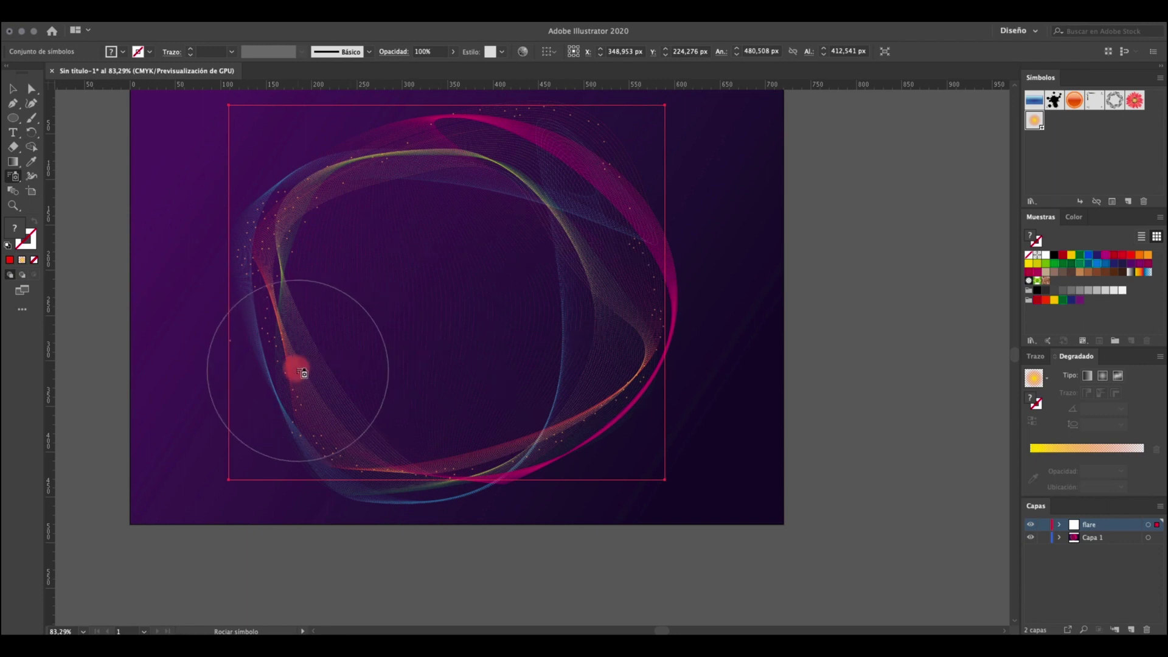
mouse_move(282, 338)
left_mouse_down()
mouse_move(342, 432)
mouse_move(291, 400)
mouse_move(284, 364)
mouse_move(328, 432)
left_mouse_up()
left_click_drag(378, 466, 498, 454)
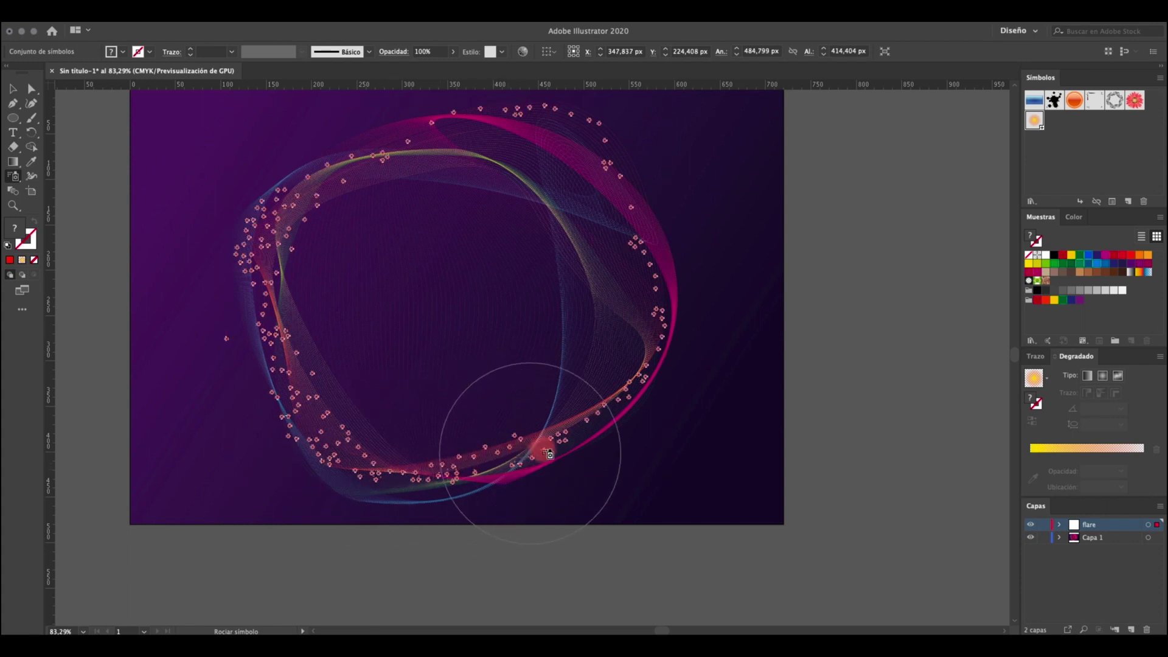
left_click_drag(559, 426, 633, 373)
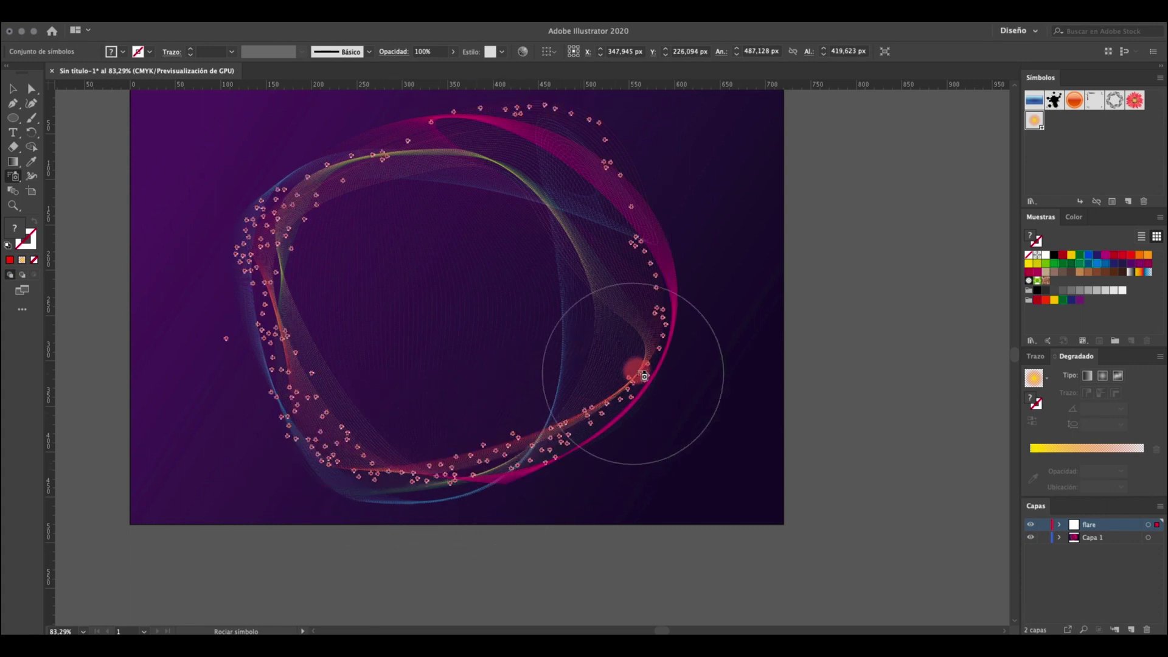
mouse_move(588, 258)
left_mouse_down()
mouse_move(566, 228)
mouse_move(605, 273)
mouse_move(577, 225)
mouse_move(632, 248)
mouse_move(651, 290)
mouse_move(520, 162)
mouse_move(430, 165)
mouse_move(568, 174)
mouse_move(594, 227)
mouse_move(503, 108)
mouse_move(442, 134)
mouse_move(511, 126)
mouse_move(595, 147)
mouse_move(601, 174)
mouse_move(467, 111)
mouse_move(582, 174)
mouse_move(619, 262)
mouse_move(585, 152)
mouse_move(533, 124)
mouse_move(589, 236)
mouse_move(610, 274)
left_mouse_up()
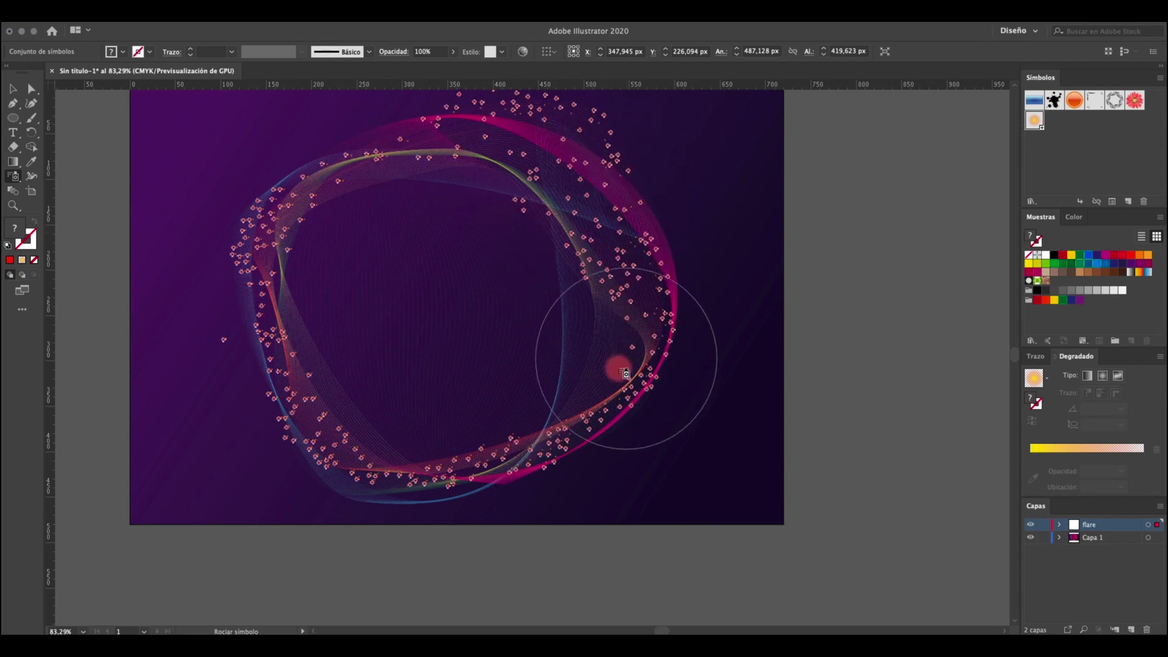
left_click_drag(630, 353, 625, 350)
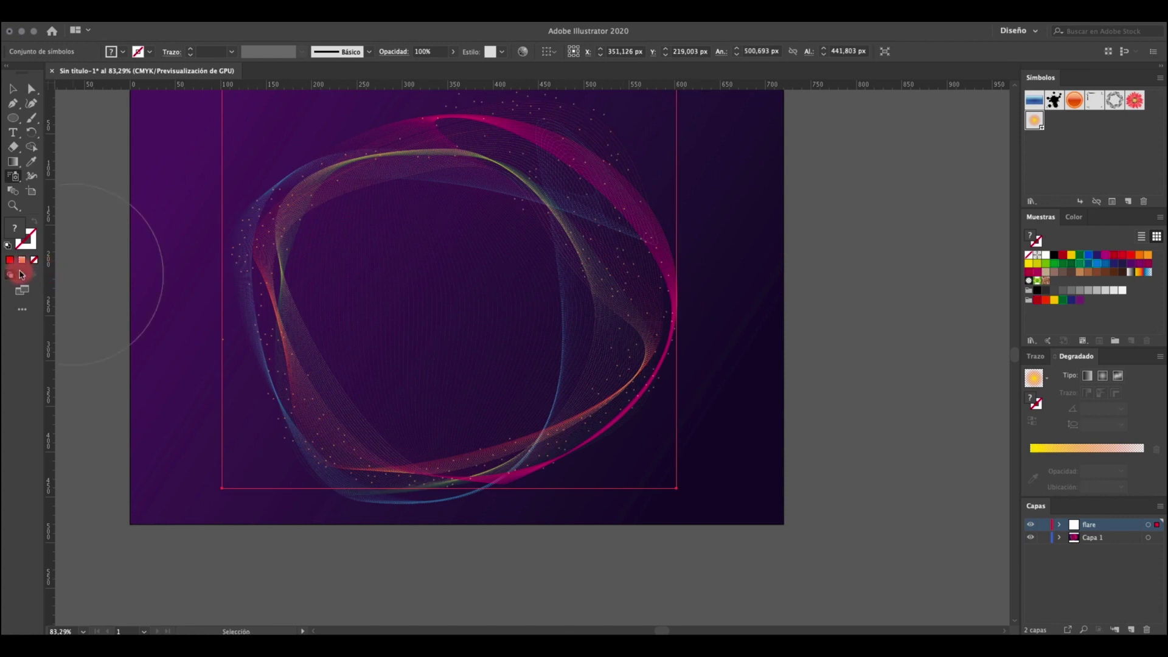
Enlarge the flares in clusters at the lower-left, right, upper and left parts of the ring with the Symbol Sizer tool.
left_click(13, 179)
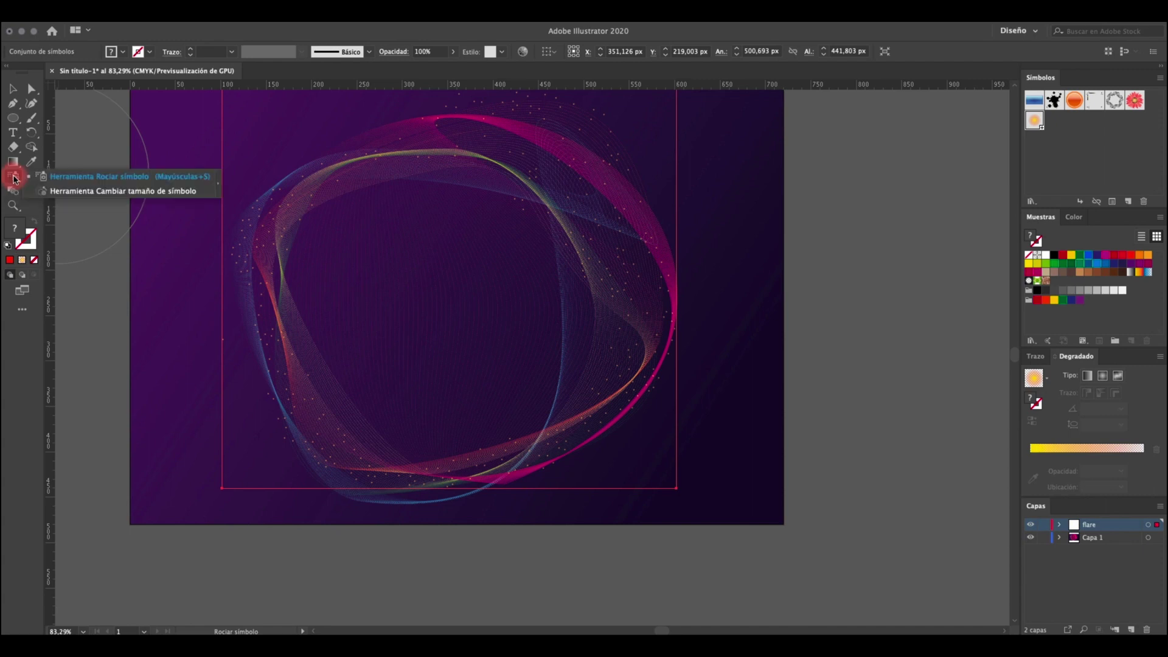
left_click(54, 192)
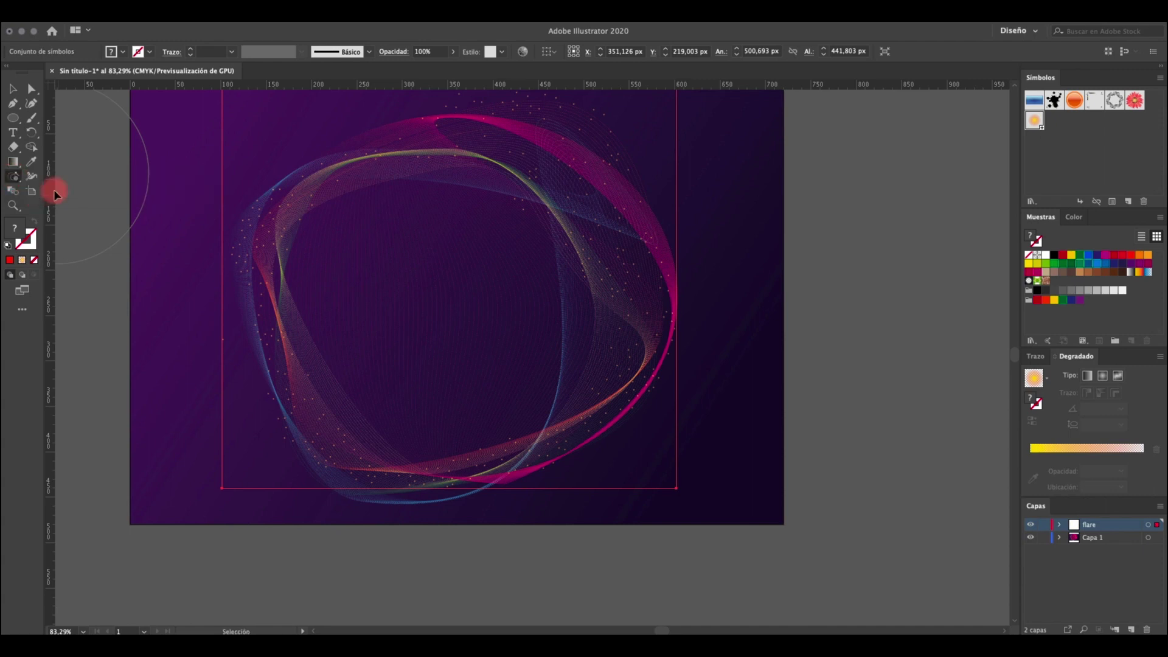
left_click_drag(315, 449, 314, 449)
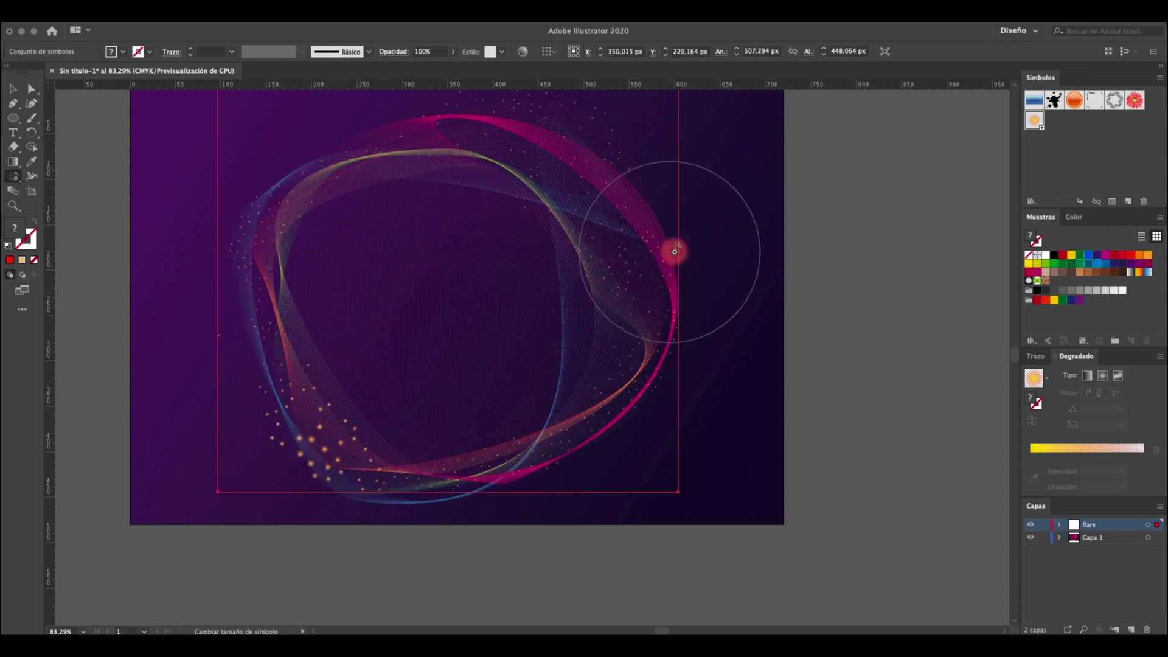
left_click_drag(602, 238, 601, 241)
left_click_drag(629, 317, 629, 318)
left_click_drag(521, 124, 522, 124)
left_click_drag(266, 246, 266, 246)
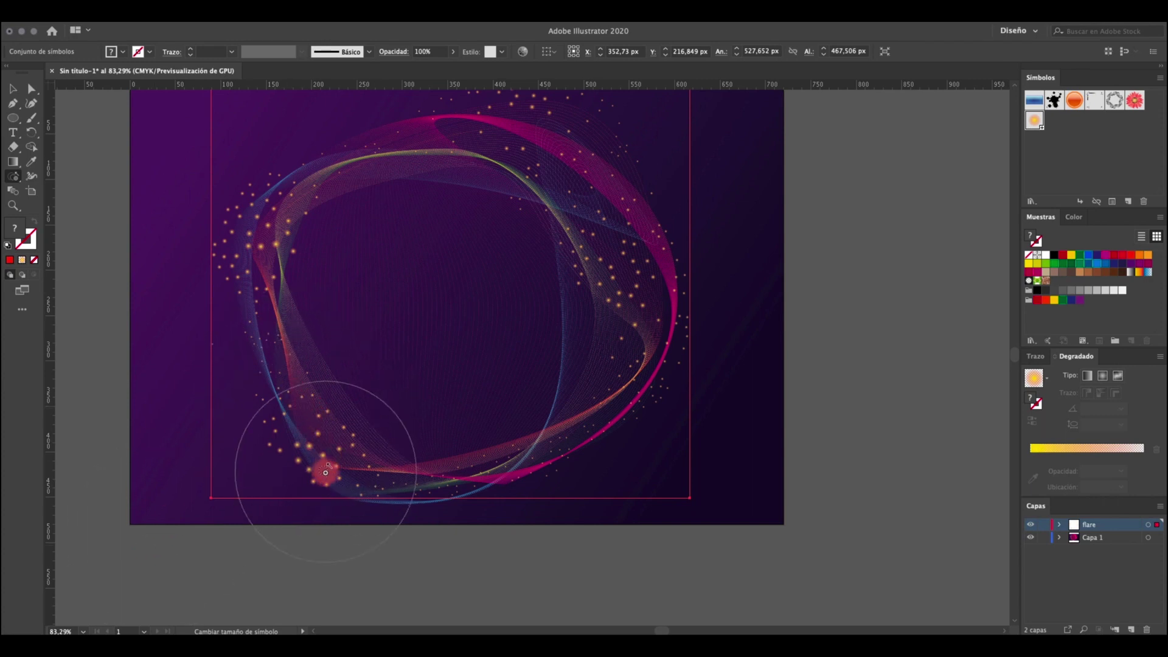
Shrink the flares at the ring's lower left, enlarge those near its lower right, and deselect the symbol set.
left_click_drag(318, 459, 317, 458)
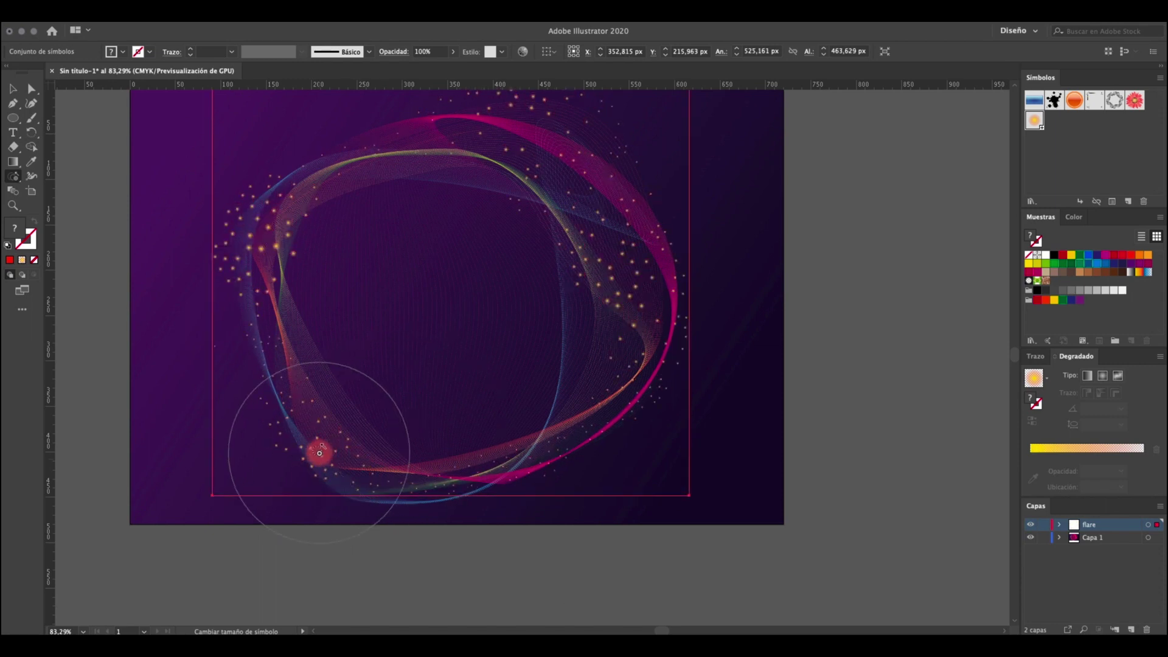
key("super+v")
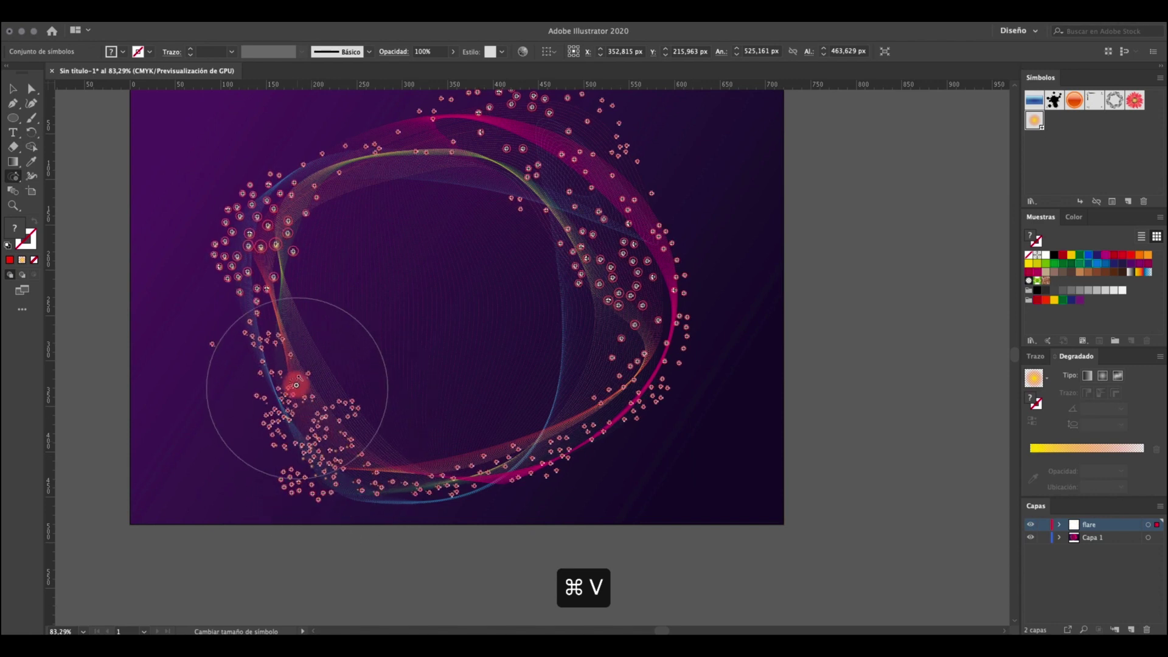
left_click_drag(334, 459, 334, 458)
mouse_move(626, 264)
left_mouse_down()
mouse_move(574, 199)
mouse_move(535, 178)
mouse_move(579, 201)
mouse_move(615, 236)
mouse_move(531, 175)
left_mouse_up()
mouse_move(302, 205)
left_mouse_down()
mouse_move(421, 145)
mouse_move(317, 193)
left_mouse_up()
mouse_move(358, 428)
left_mouse_down()
mouse_move(433, 314)
mouse_move(392, 380)
mouse_move(538, 361)
mouse_move(389, 310)
mouse_move(529, 395)
mouse_move(477, 254)
mouse_move(412, 318)
mouse_move(464, 241)
mouse_move(379, 234)
mouse_move(321, 275)
mouse_move(375, 224)
mouse_move(448, 225)
mouse_move(468, 188)
mouse_move(314, 279)
left_mouse_up()
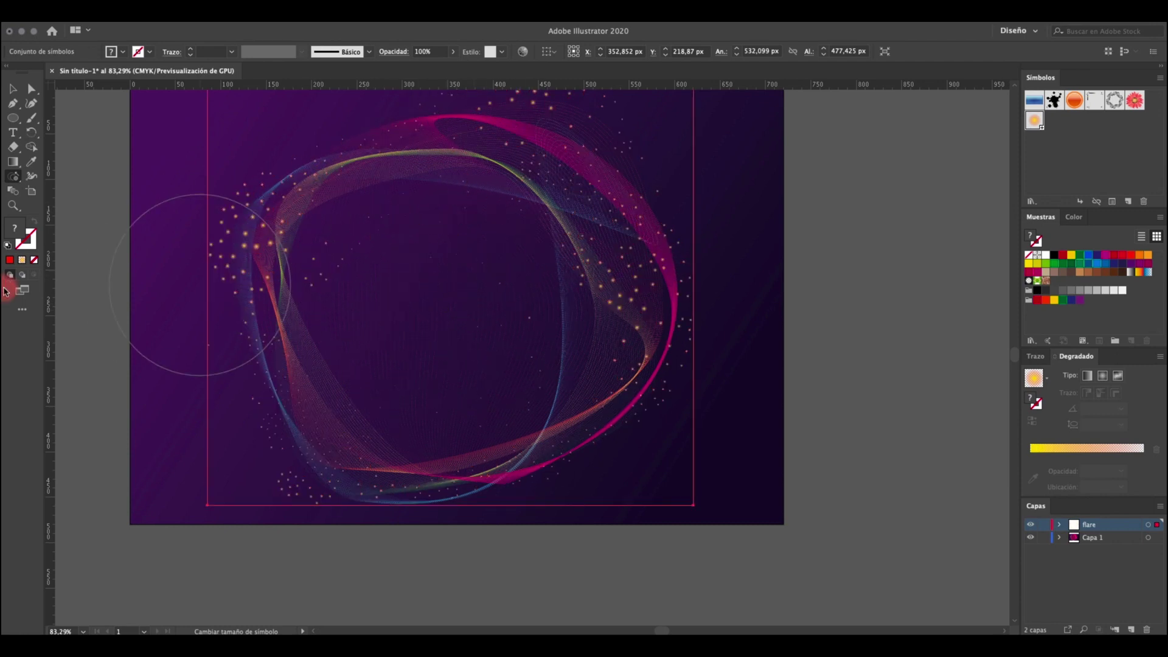
left_click_drag(534, 469, 535, 467)
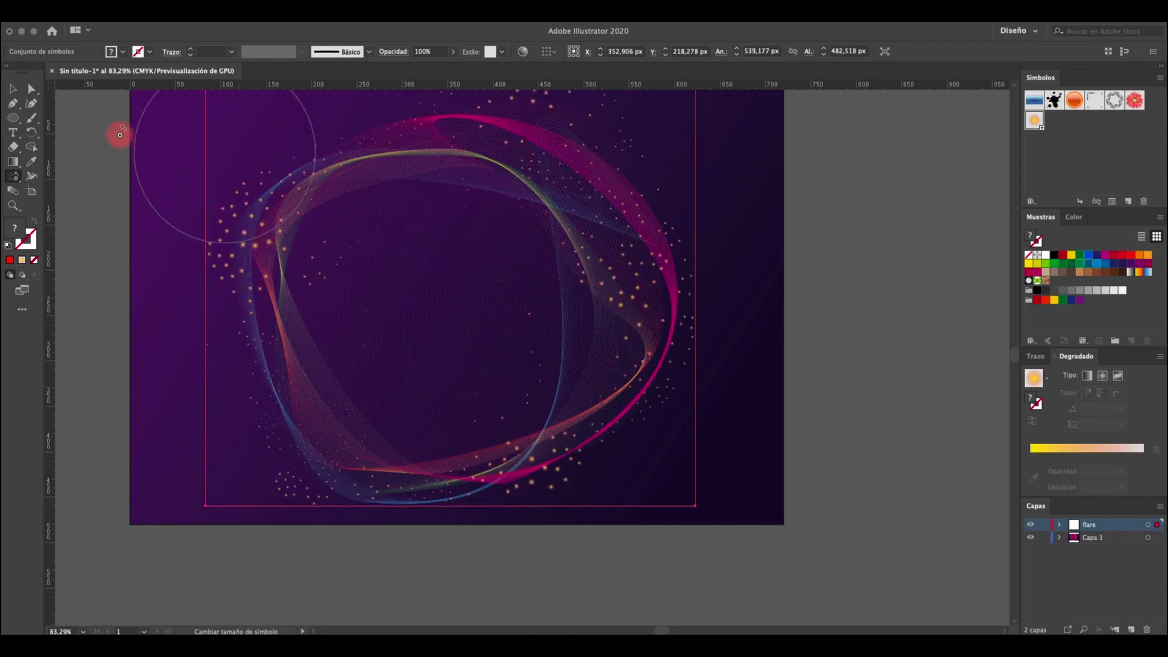
left_click(16, 92)
left_click(230, 345)
Draw a circle about 1.5 px in diameter beside the blue blend's left edge and recolour its radial gradient stops blue.
scroll(230, 345, "up", 10)
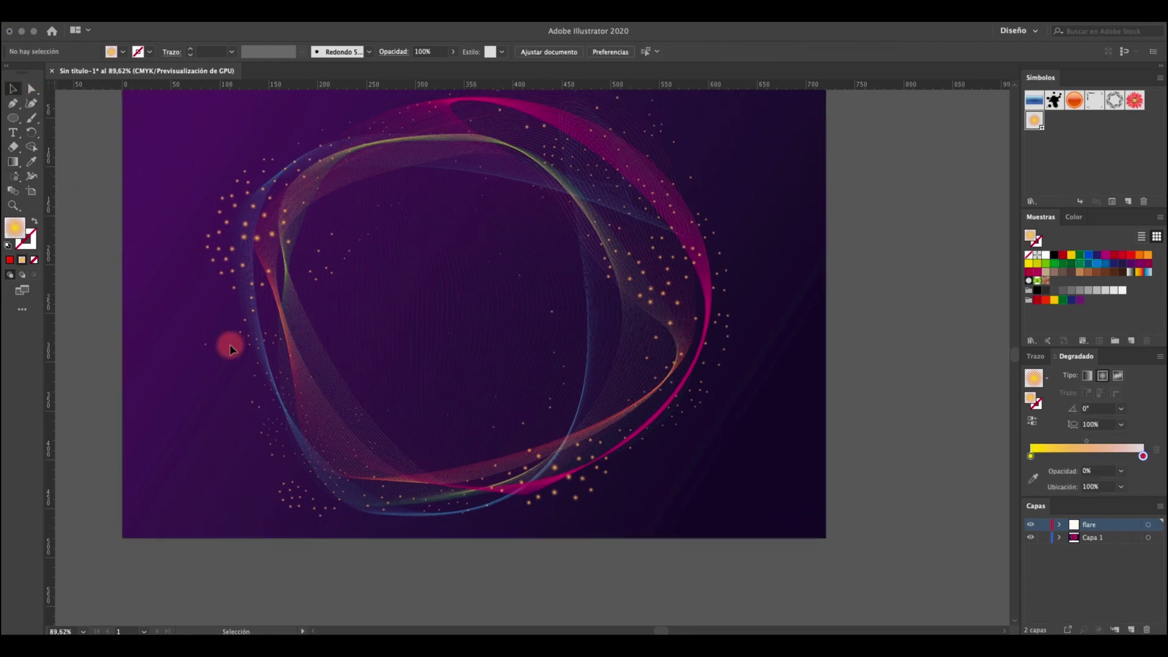
left_click_drag(238, 308, 245, 316)
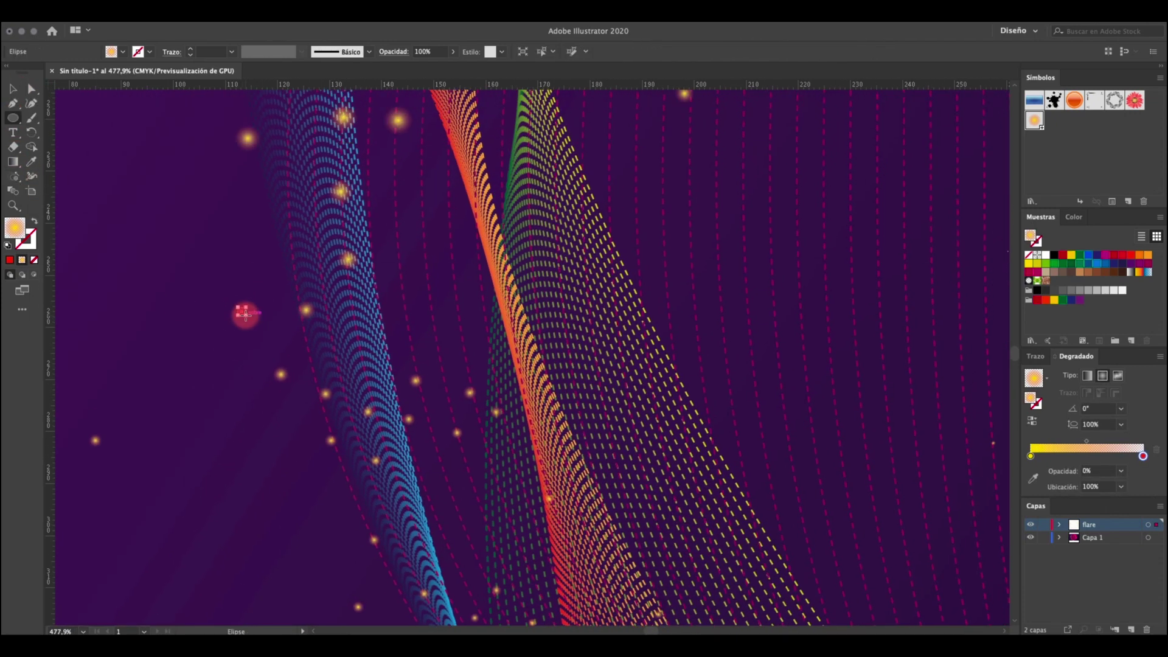
scroll(245, 315, "up", 10)
left_click(10, 86)
left_click_drag(1100, 263, 1143, 473)
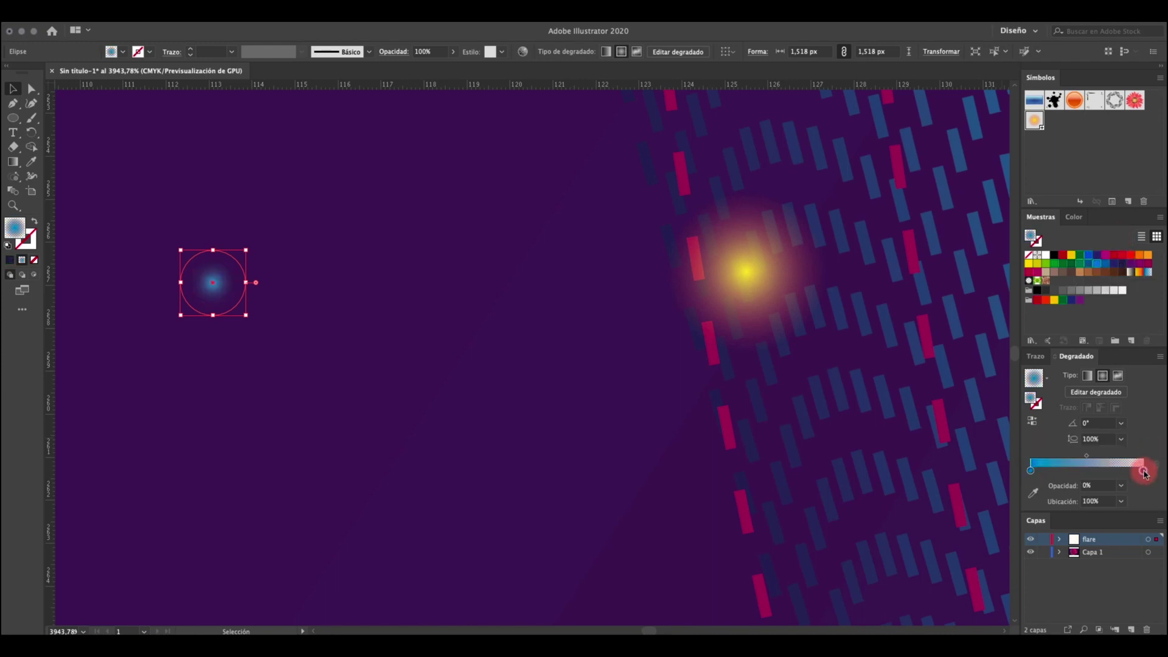
Save the blue gradient circle as a dynamic symbol named flare azul.
left_click_drag(236, 269, 1062, 143)
type("flare azul")
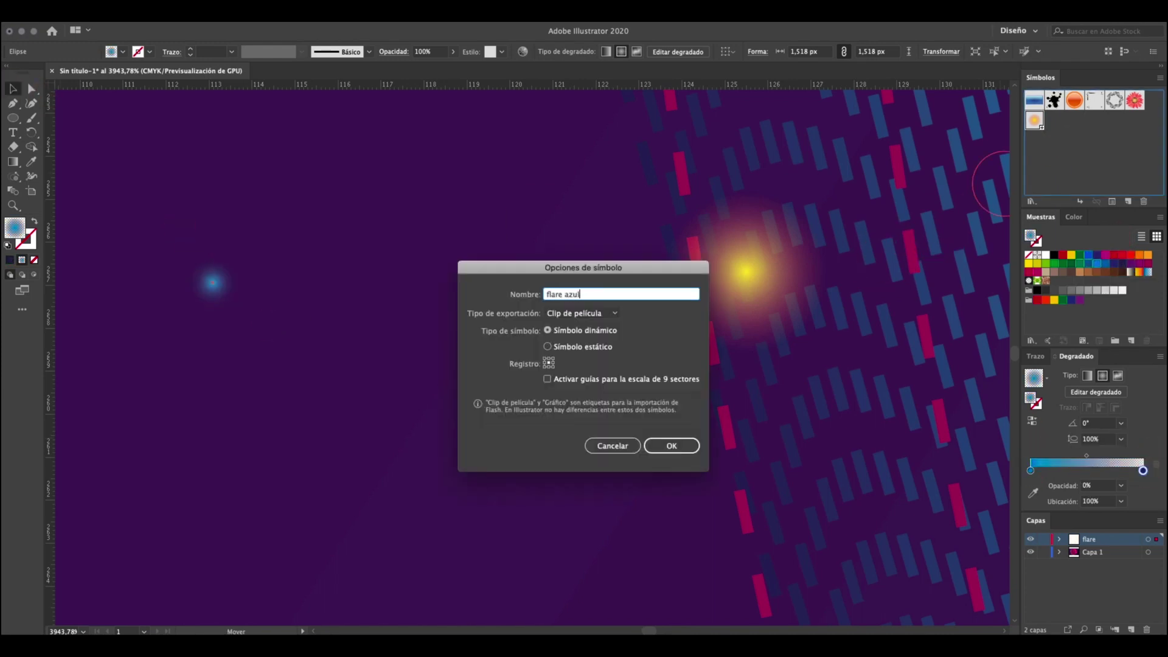
key("Return")
Spray the blue flare symbol all around the ring of blends with the Symbol Sprayer tool.
left_click(14, 181)
scroll(437, 454, "down", 15)
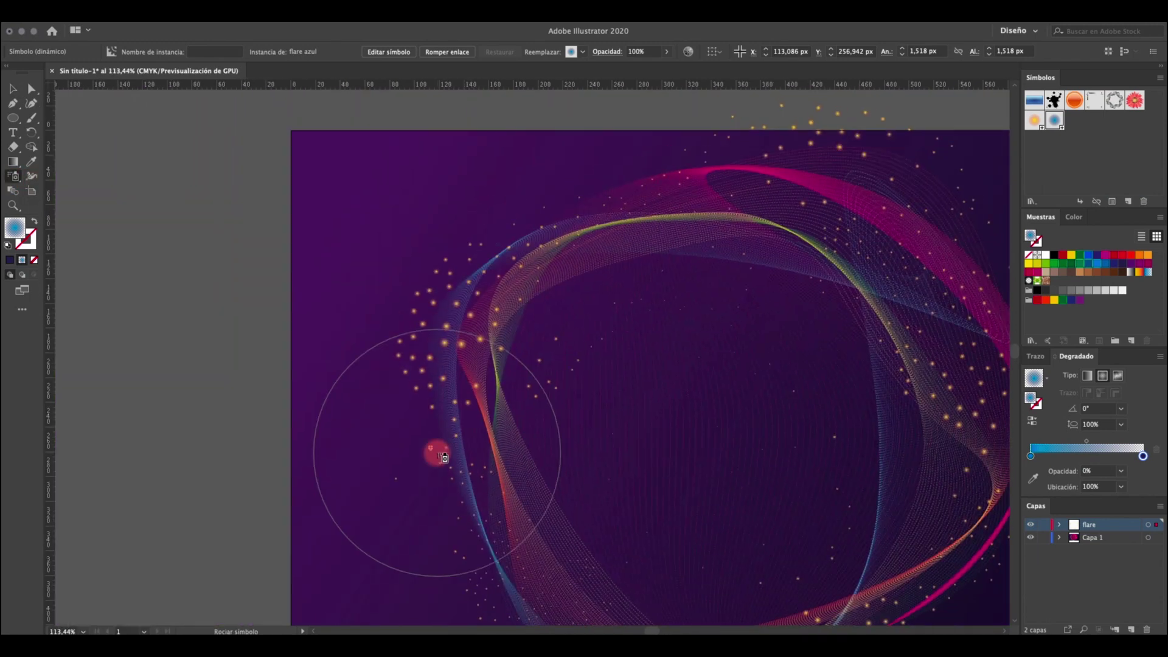
mouse_move(437, 453)
left_mouse_down()
mouse_move(379, 389)
mouse_move(403, 300)
mouse_move(529, 288)
mouse_move(654, 311)
mouse_move(645, 398)
mouse_move(666, 409)
mouse_move(647, 505)
mouse_move(467, 529)
mouse_move(410, 487)
mouse_move(411, 467)
mouse_move(466, 548)
mouse_move(546, 554)
mouse_move(657, 438)
mouse_move(690, 367)
left_mouse_up()
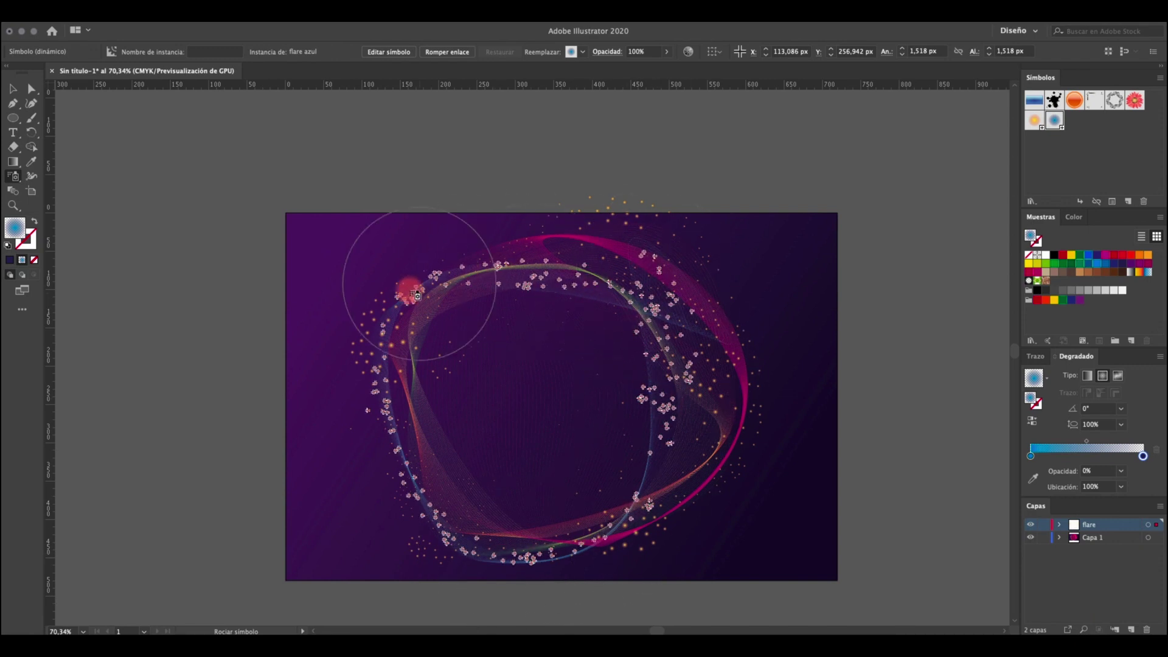
mouse_move(382, 372)
left_mouse_down()
mouse_move(444, 518)
mouse_move(553, 551)
mouse_move(660, 421)
mouse_move(657, 389)
left_mouse_up()
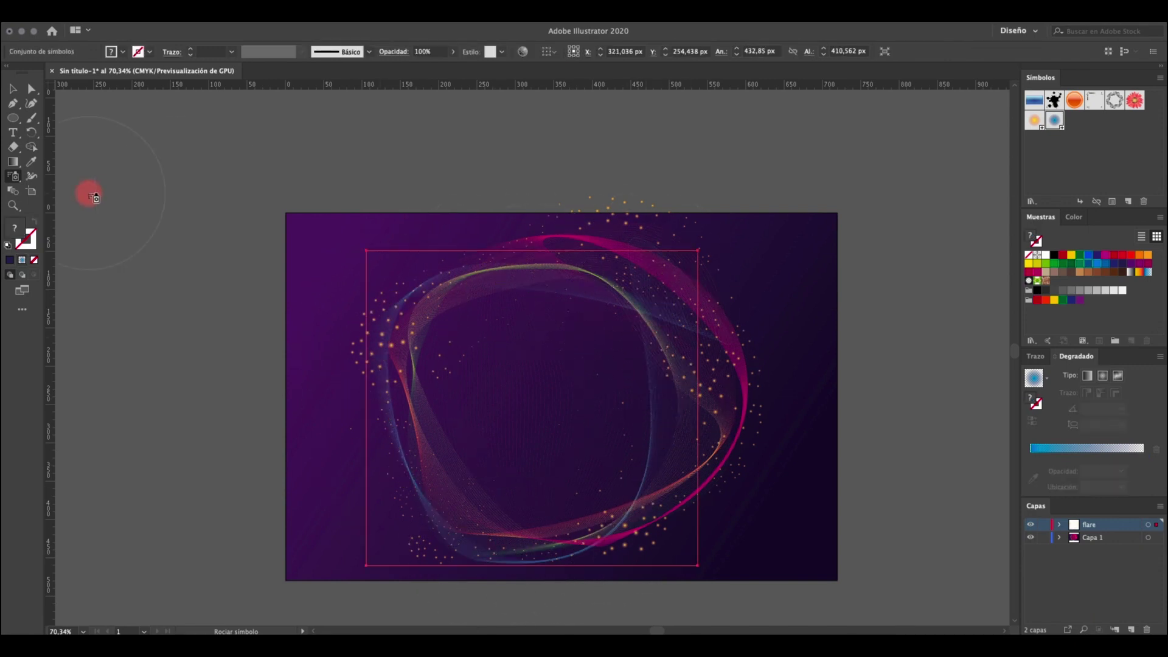
Resize the blue flares around the ring with the Symbol Sizer tool, enlarging those at the lower left, and deselect the set.
left_click_drag(12, 178, 79, 194)
mouse_move(444, 535)
left_mouse_down()
mouse_move(450, 545)
mouse_move(439, 530)
left_mouse_up()
left_click_drag(664, 309, 686, 426)
mouse_move(586, 282)
left_mouse_down()
mouse_move(424, 299)
mouse_move(377, 355)
mouse_move(408, 296)
mouse_move(388, 426)
left_mouse_up()
left_click_drag(667, 322, 669, 329)
left_click_drag(419, 418, 418, 315)
mouse_move(632, 287)
left_mouse_down()
mouse_move(675, 485)
mouse_move(566, 530)
mouse_move(580, 555)
mouse_move(393, 422)
mouse_move(513, 428)
mouse_move(498, 363)
mouse_move(500, 408)
mouse_move(636, 483)
mouse_move(592, 273)
mouse_move(680, 280)
mouse_move(592, 258)
left_mouse_up()
left_click(13, 90)
left_click(355, 174)
Draw a circle about 1.25 px in diameter on the empty purple area beside the blue blend and recolour its radial gradient stops green.
scroll(401, 427, "up", 10)
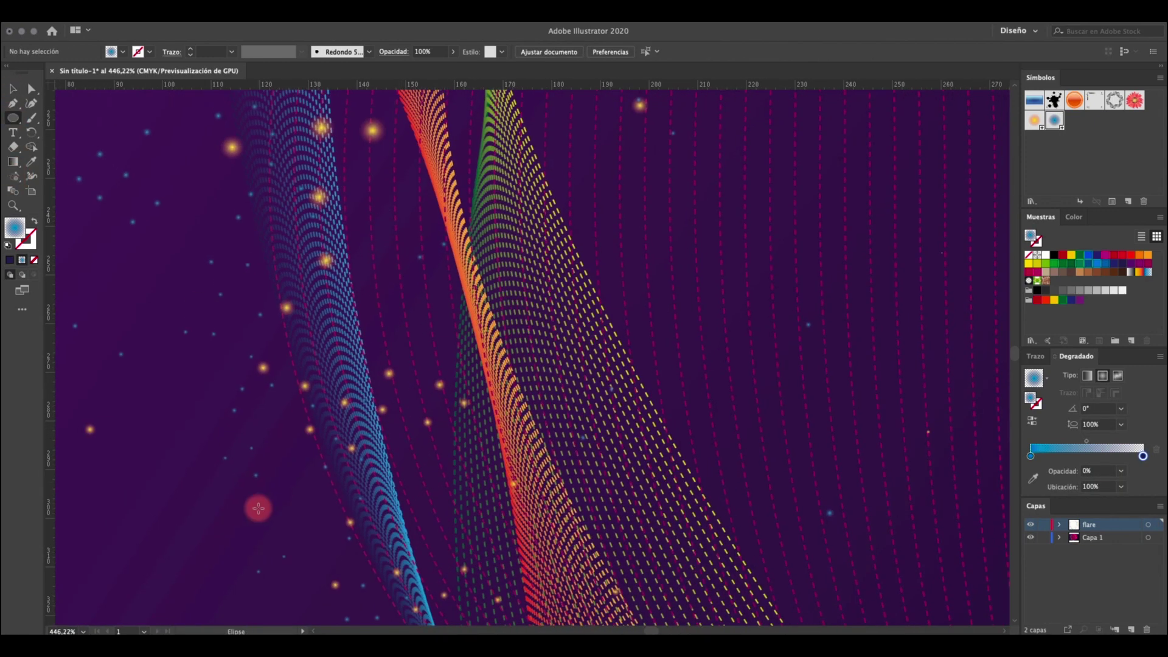
scroll(258, 508, "up", 5)
left_click_drag(281, 454, 308, 479)
left_click_drag(1031, 471, 1030, 471)
left_click_drag(1072, 263, 1143, 470)
Save the green gradient circle as a dynamic symbol named flare verde.
left_click(13, 90)
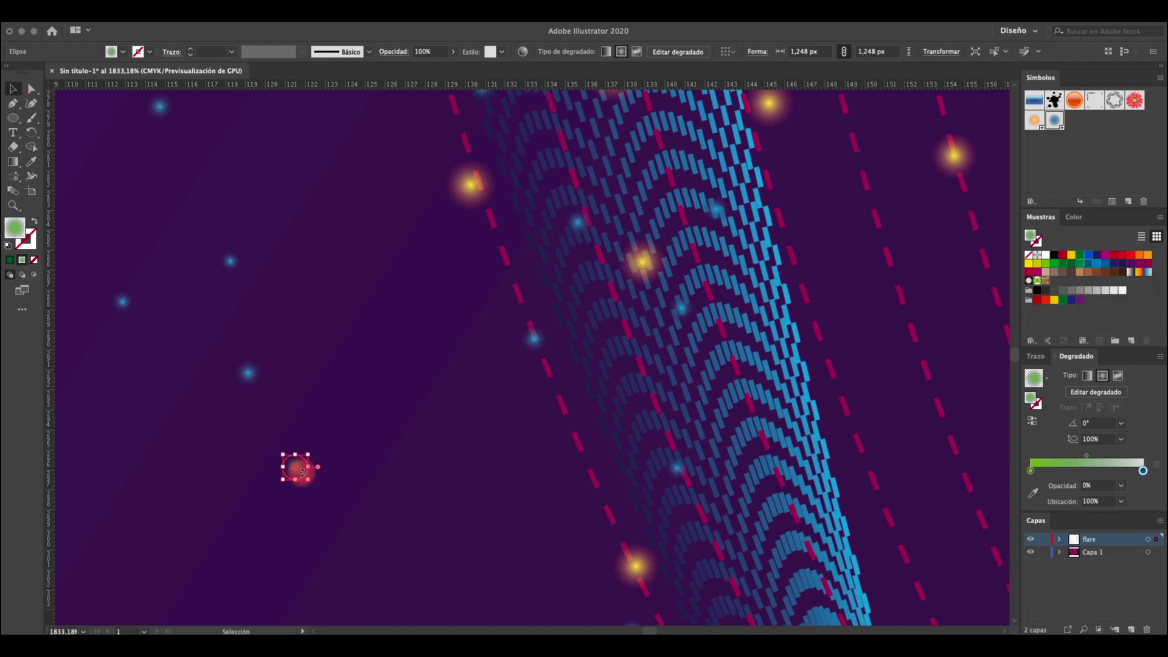
scroll(302, 472, "up", 3)
left_click_drag(286, 475, 1048, 157)
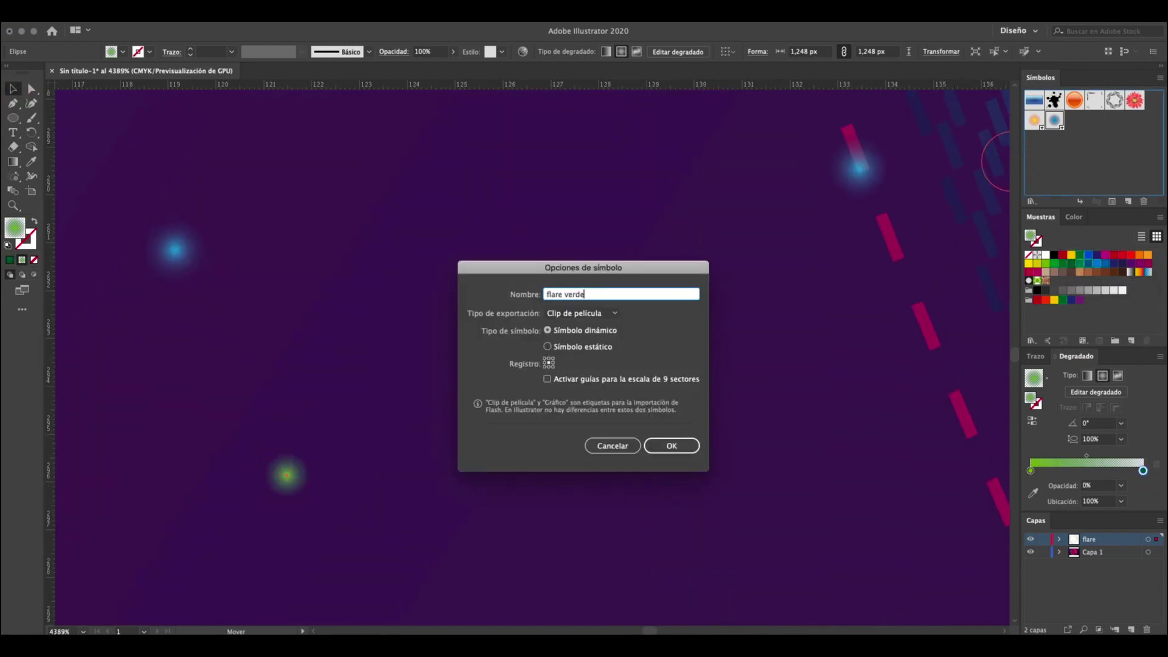
key("Return")
Spray the green flare symbol around the whole ring with the Symbol Sprayer tool.
scroll(127, 301, "down", 10)
left_click(14, 181)
mouse_move(168, 409)
left_mouse_down()
mouse_move(176, 353)
mouse_move(227, 403)
mouse_move(202, 297)
mouse_move(254, 219)
mouse_move(346, 197)
mouse_move(432, 223)
mouse_move(486, 314)
mouse_move(454, 428)
mouse_move(475, 434)
mouse_move(519, 403)
mouse_move(479, 287)
mouse_move(464, 267)
mouse_move(461, 455)
mouse_move(521, 396)
left_mouse_up()
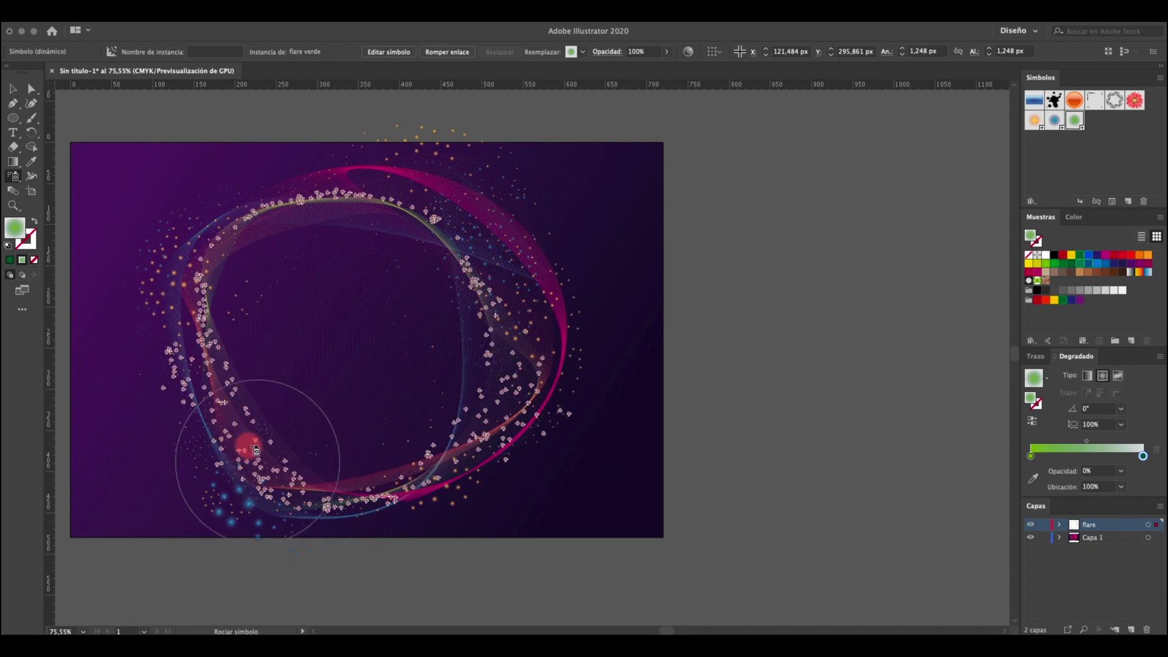
left_click_drag(204, 294, 205, 295)
Resize the green flares with the Symbol Sizer tool, enlarging those at the ring's lower left and upper left.
double_click(13, 177)
left_click(657, 424)
left_click_drag(14, 176, 43, 191)
left_click(286, 509)
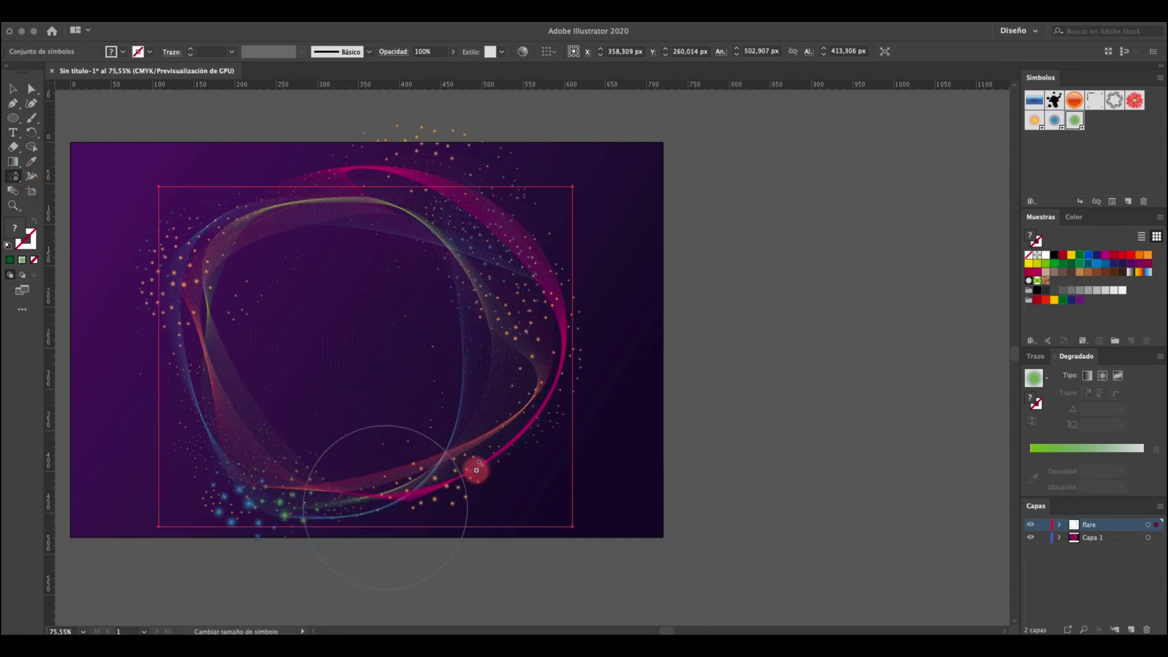
mouse_move(401, 211)
left_mouse_down()
mouse_move(314, 217)
mouse_move(214, 251)
mouse_move(236, 221)
mouse_move(206, 294)
mouse_move(247, 431)
left_mouse_up()
mouse_move(409, 483)
left_mouse_down()
mouse_move(490, 410)
mouse_move(505, 316)
mouse_move(440, 238)
mouse_move(296, 219)
mouse_move(240, 245)
left_mouse_up()
Deselect the green flare set and spray a separate set of green flares across the ring's empty centre.
left_click_drag(14, 177, 63, 177)
mouse_move(388, 391)
left_mouse_down()
mouse_move(308, 351)
mouse_move(296, 394)
mouse_move(389, 260)
mouse_move(295, 305)
mouse_move(362, 418)
mouse_move(340, 385)
left_mouse_up()
left_click_drag(325, 370, 298, 334)
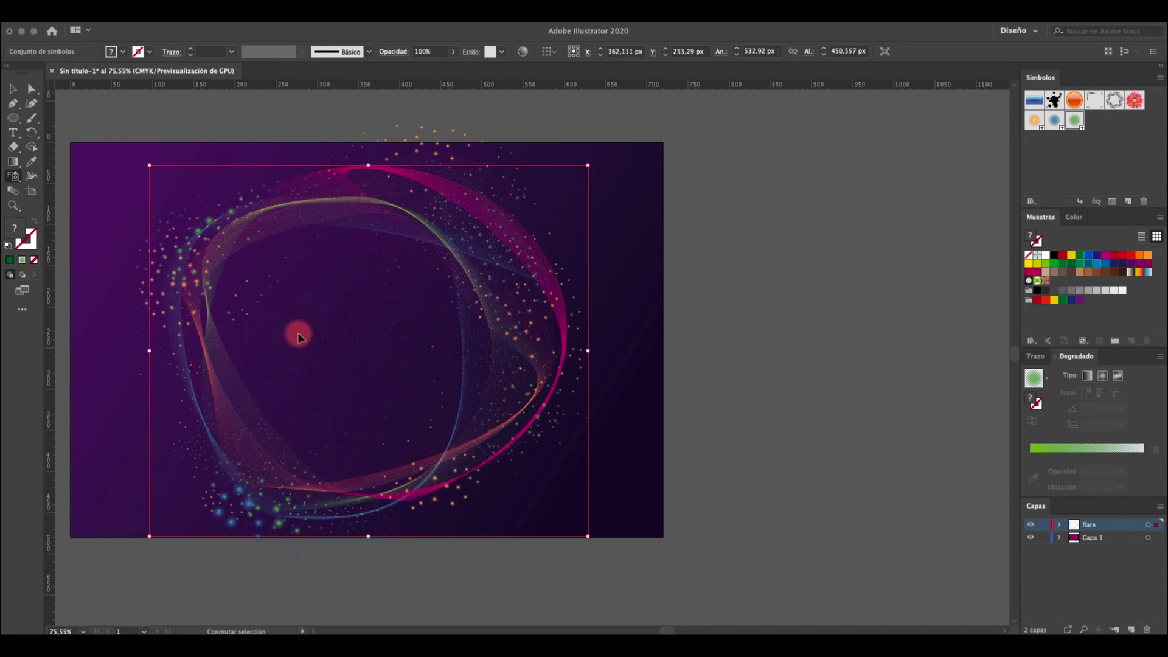
key("super+shift+a")
left_click_drag(14, 176, 58, 177)
left_click(1082, 121)
mouse_move(329, 363)
left_mouse_down()
mouse_move(237, 359)
mouse_move(405, 378)
mouse_move(312, 281)
mouse_move(332, 392)
left_mouse_up()
Enlarge a few green flares in the upper middle of the ring's centre with the Symbol Sizer tool and deselect the set.
left_click_drag(10, 178, 90, 177)
mouse_move(361, 362)
left_mouse_down()
mouse_move(365, 279)
mouse_move(427, 390)
mouse_move(353, 262)
left_mouse_up()
mouse_move(308, 349)
left_mouse_down()
mouse_move(365, 352)
mouse_move(307, 316)
left_mouse_up()
mouse_move(356, 280)
left_mouse_down()
mouse_move(362, 255)
mouse_move(353, 286)
left_mouse_up()
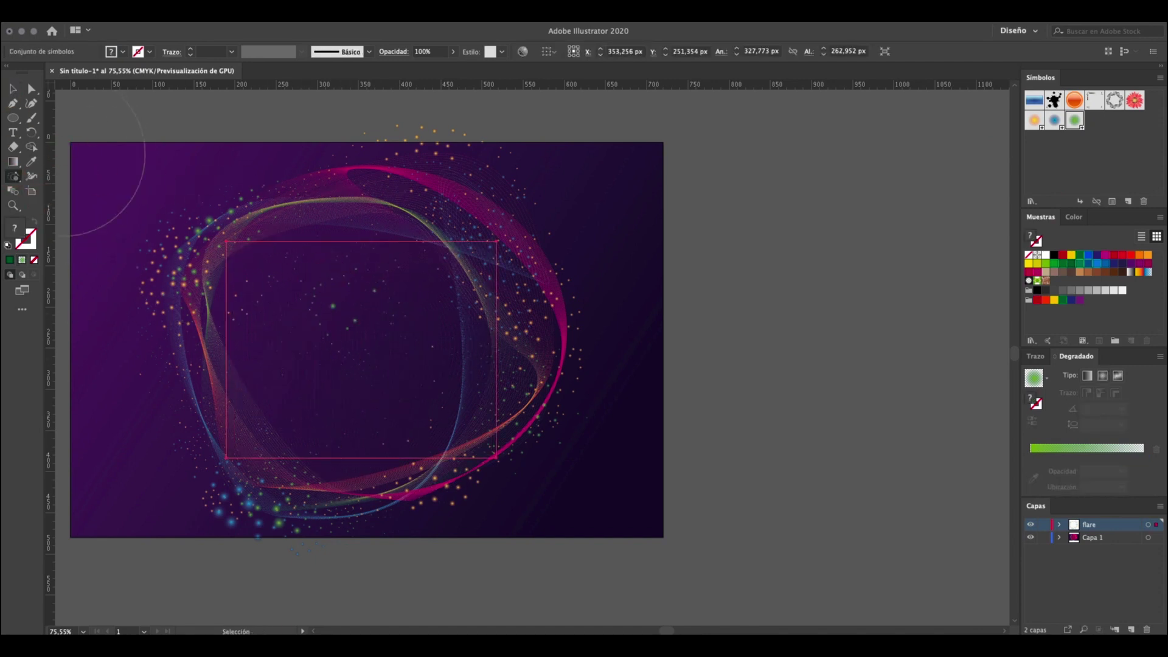
left_click(725, 395)
Examine the flares and dashed-line blends of the finished design up close and as a whole.
scroll(720, 384, "left", 4)
scroll(720, 383, "up", 1)
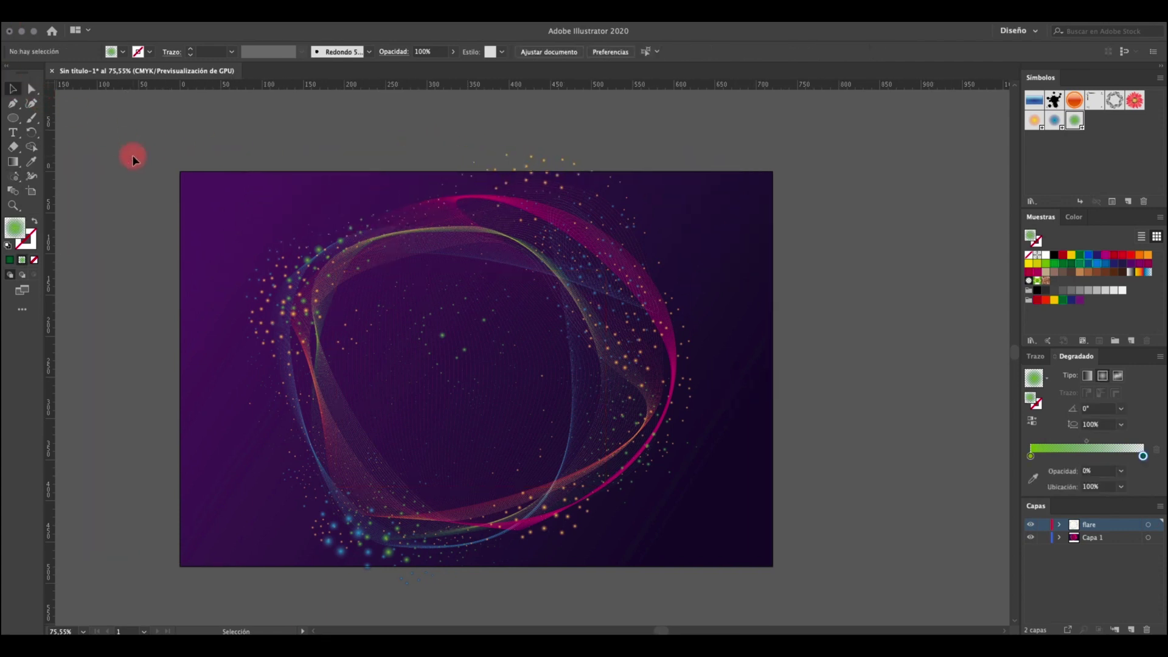
scroll(183, 318, "up", 3)
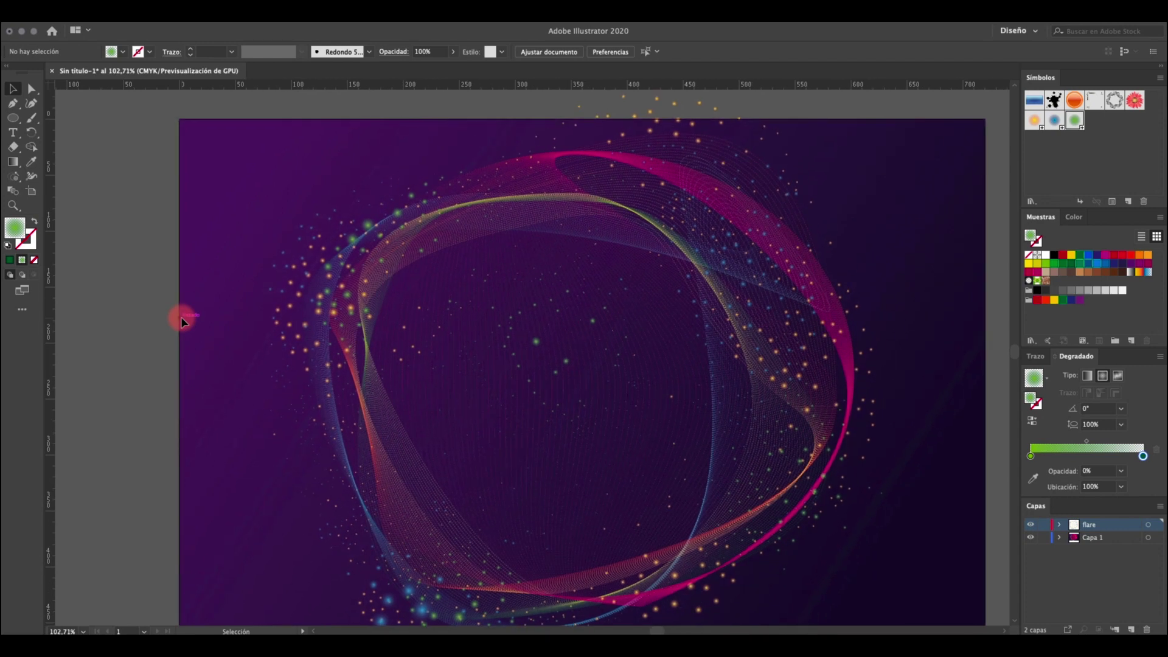
scroll(182, 318, "down", 2)
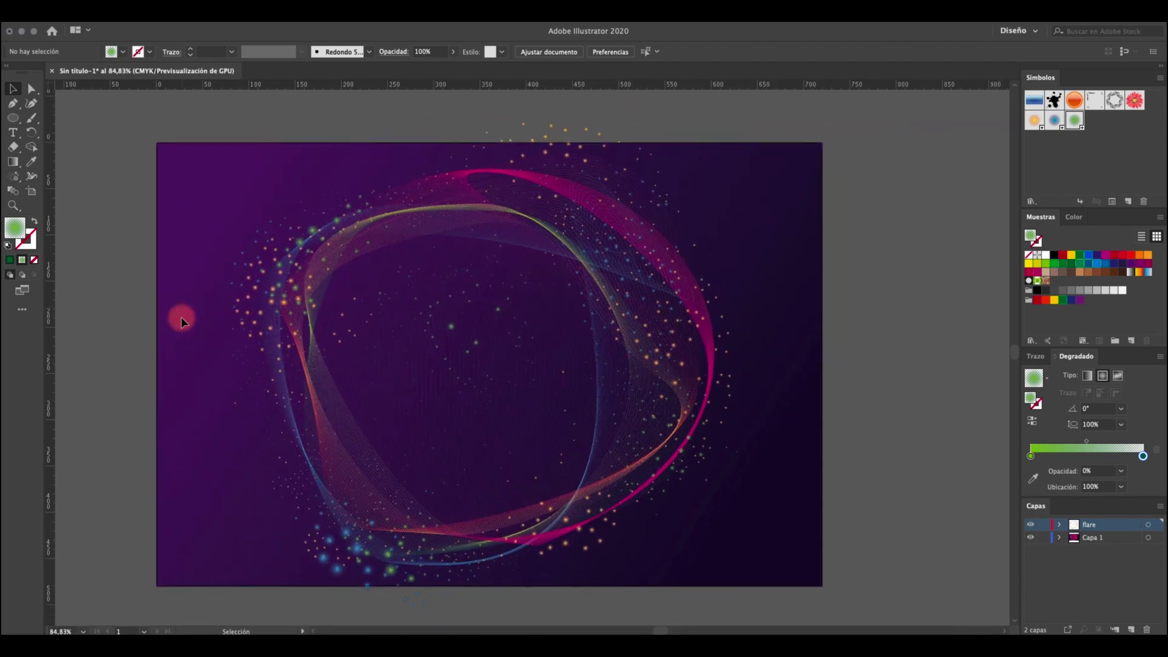
scroll(182, 318, "down", 1)
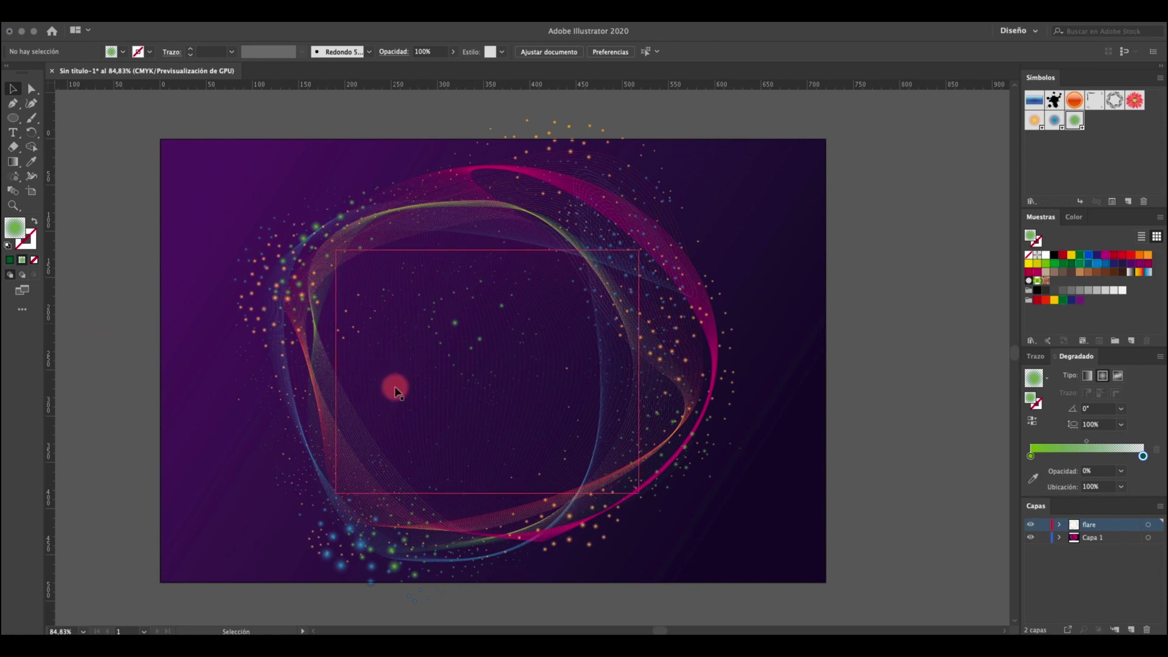
scroll(394, 390, "up", 3)
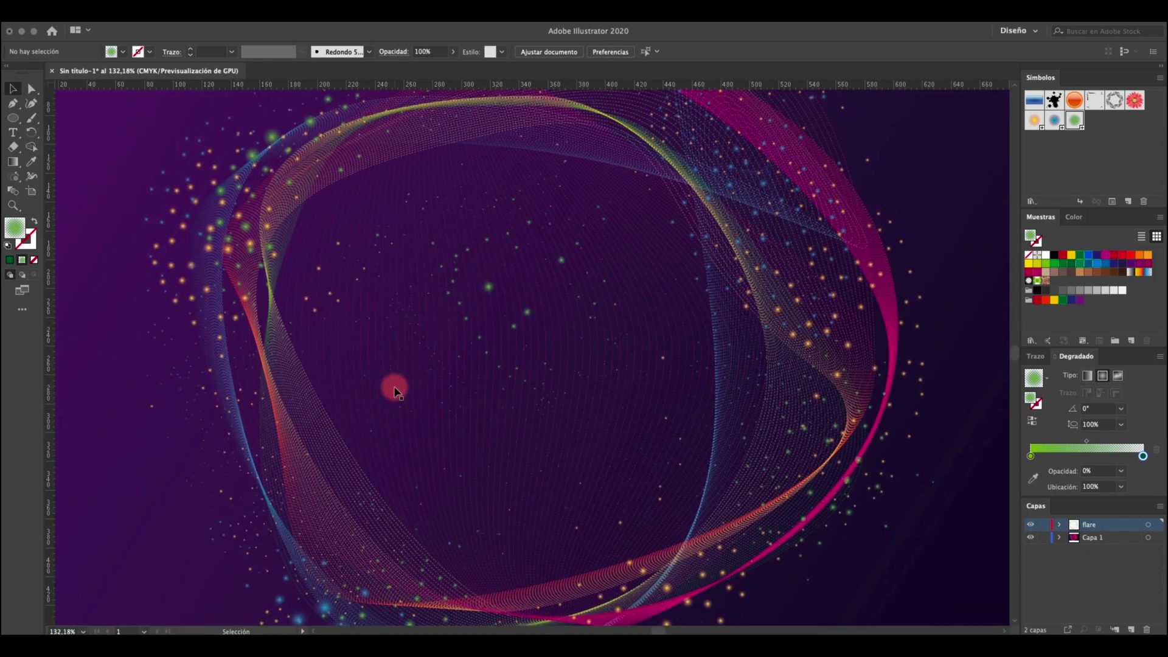
scroll(441, 457, "right", 2)
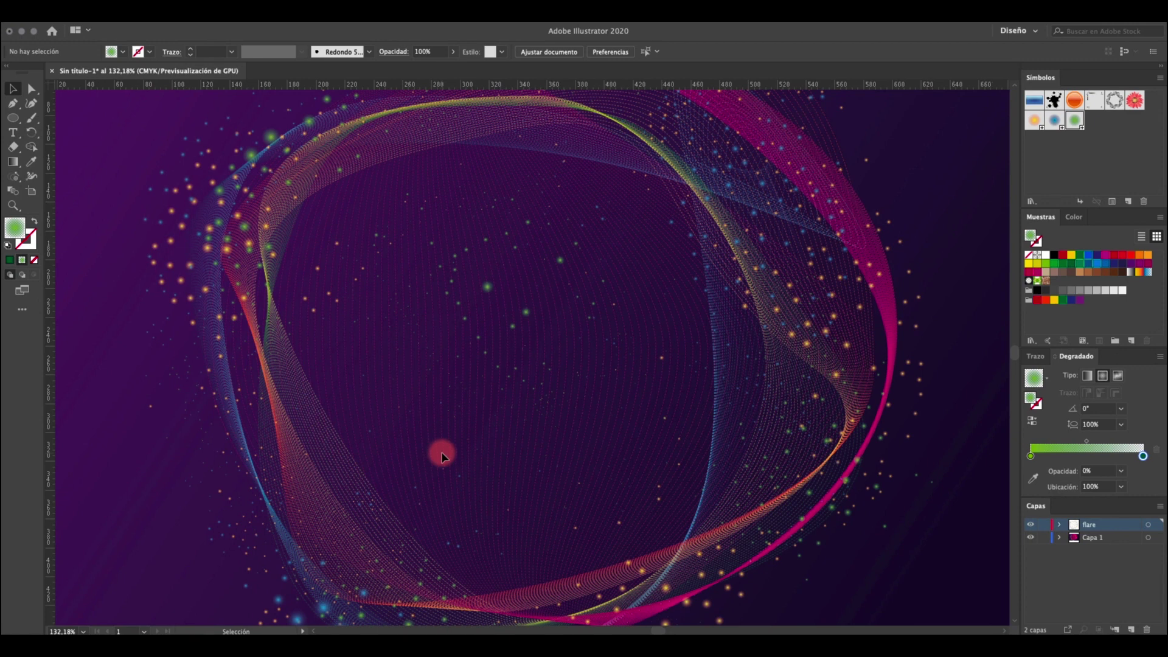
scroll(442, 457, "up", 2)
scroll(442, 457, "up", 1)
scroll(442, 458, "left", 2)
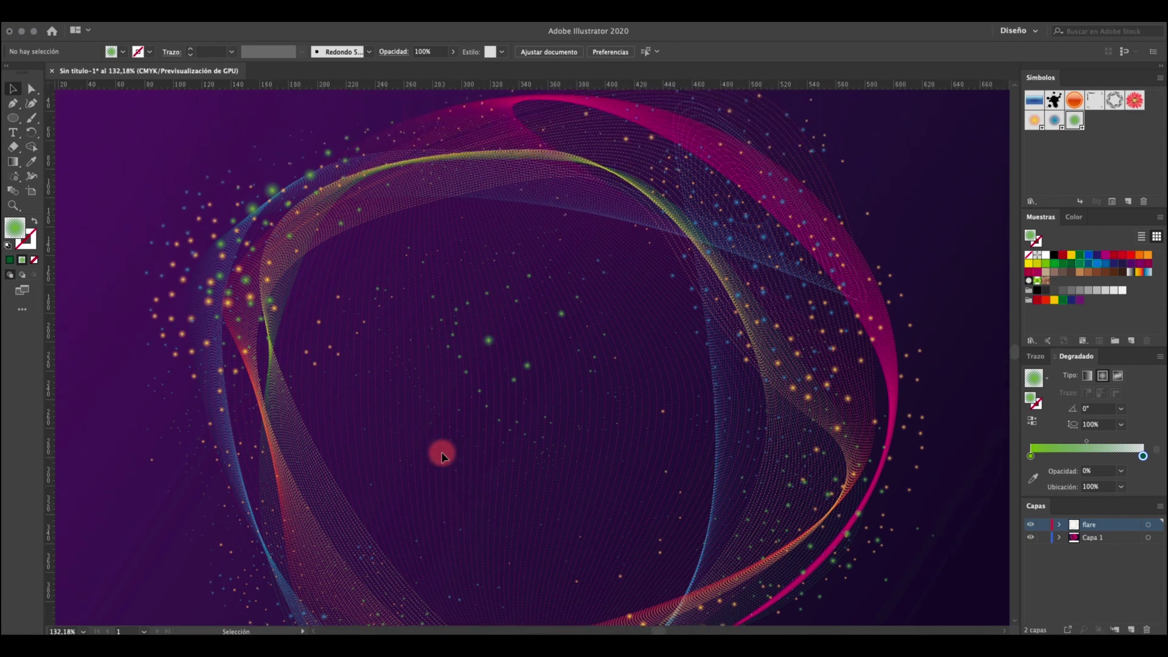
scroll(441, 458, "down", 3)
scroll(442, 457, "right", 2)
scroll(442, 457, "down", 3)
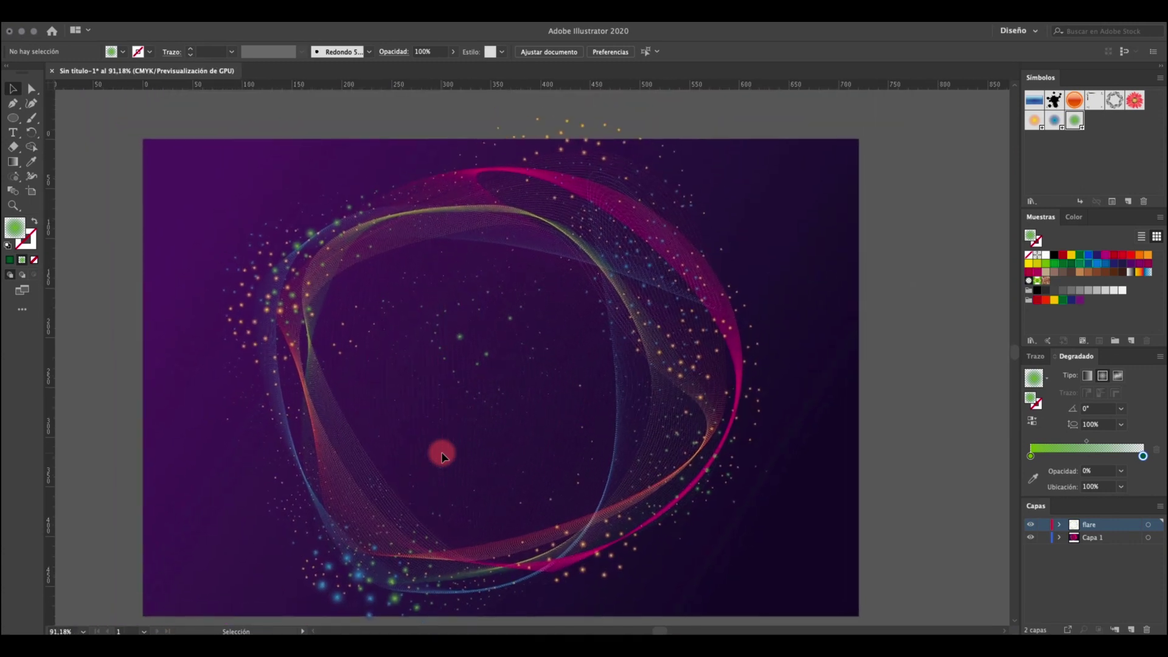